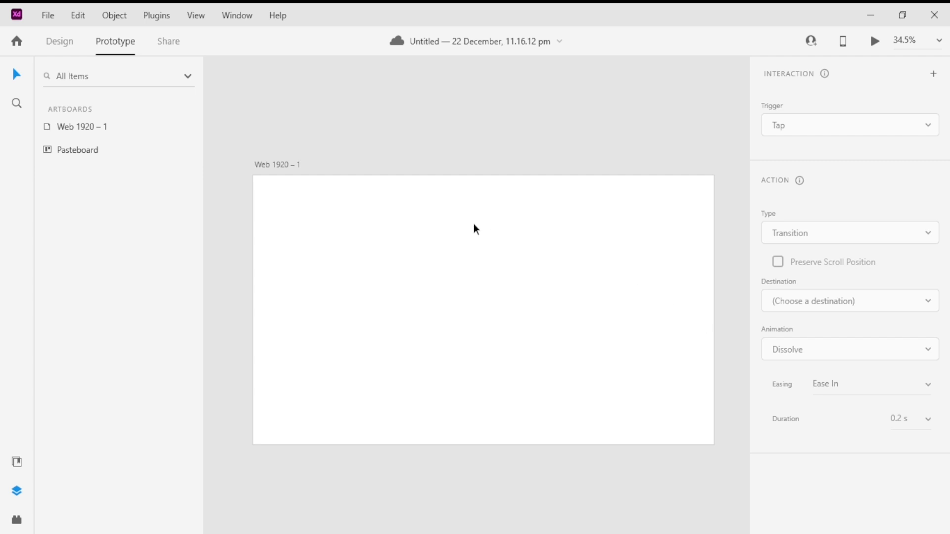
Examine the game assets on the pasteboard, from the Blue Helmet and SAZA images to the menu labels and icons.
{"action": "scroll", "coordinate": [473, 224], "scroll_direction": "down", "scroll_amount": 6}
{"action": "left_click_drag", "start_coordinate": [382, 207], "coordinate": [419, 239]}
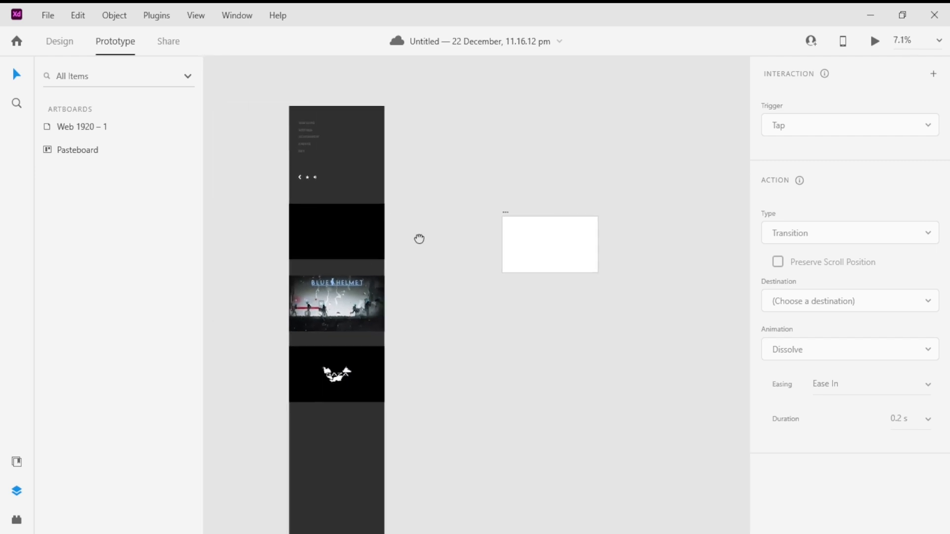
{"action": "scroll", "coordinate": [344, 239], "scroll_direction": "up", "scroll_amount": 3}
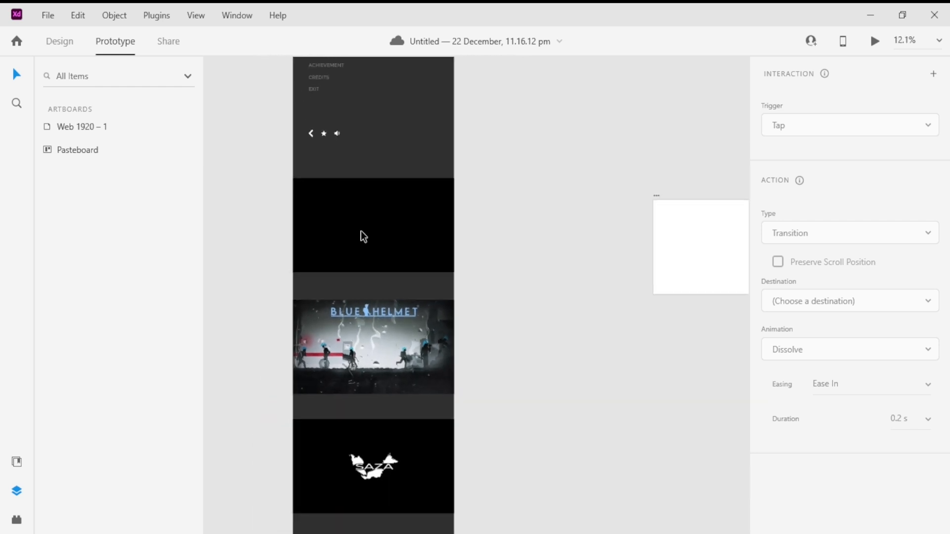
{"action": "scroll", "coordinate": [362, 235], "scroll_direction": "down", "scroll_amount": 3}
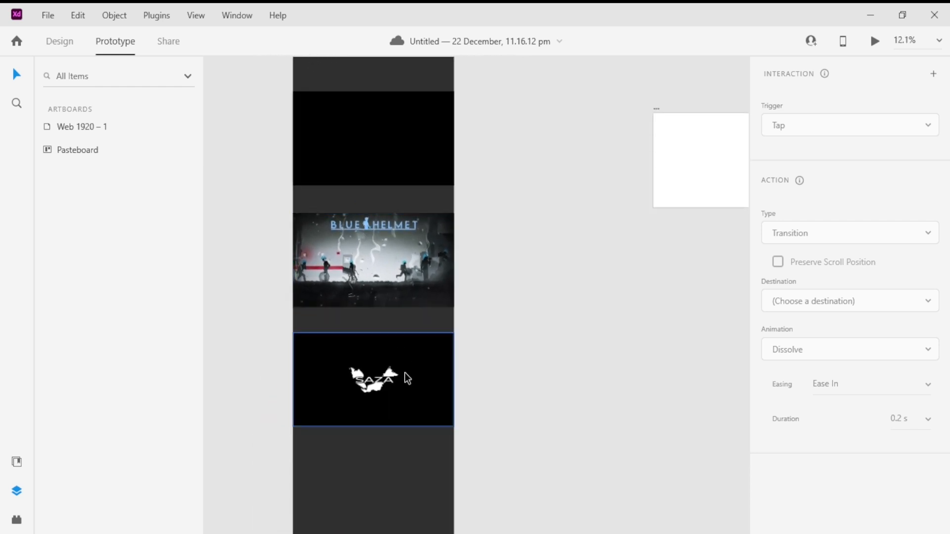
{"action": "scroll", "coordinate": [382, 378], "scroll_direction": "up", "scroll_amount": 2}
{"action": "scroll", "coordinate": [359, 415], "scroll_direction": "down", "scroll_amount": 1}
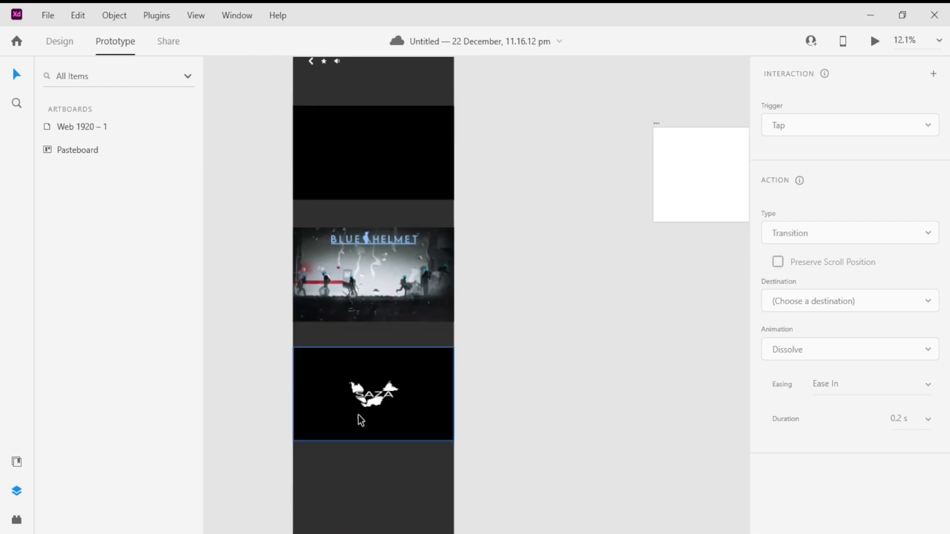
{"action": "scroll", "coordinate": [368, 394], "scroll_direction": "up", "scroll_amount": 2}
{"action": "scroll", "coordinate": [378, 398], "scroll_direction": "down", "scroll_amount": 3}
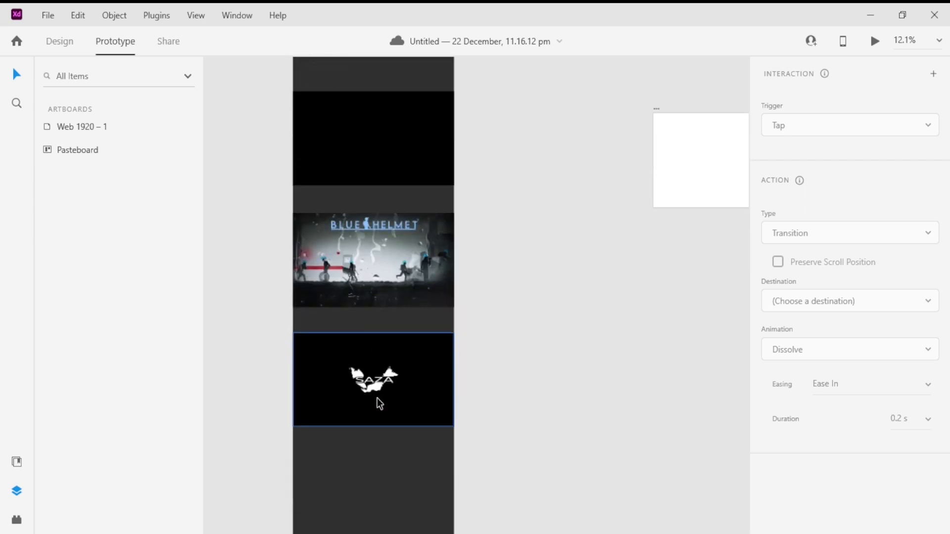
{"action": "scroll", "coordinate": [378, 402], "scroll_direction": "up", "scroll_amount": 5}
{"action": "scroll", "coordinate": [378, 404], "scroll_direction": "down", "scroll_amount": 5}
{"action": "scroll", "coordinate": [381, 388], "scroll_direction": "up", "scroll_amount": 8}
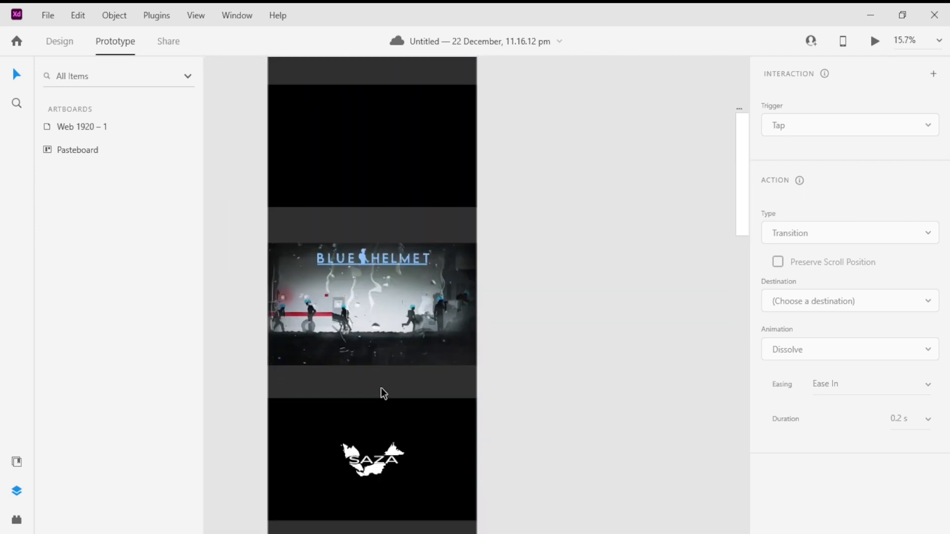
{"action": "scroll", "coordinate": [382, 391], "scroll_direction": "up", "scroll_amount": 3}
{"action": "scroll", "coordinate": [292, 235], "scroll_direction": "up", "scroll_amount": 5}
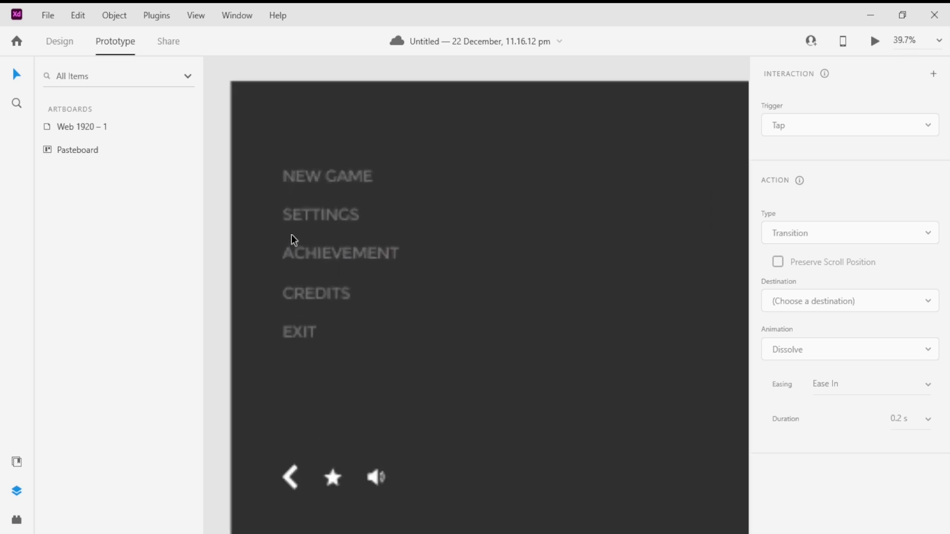
{"action": "scroll", "coordinate": [292, 234], "scroll_direction": "down", "scroll_amount": 1}
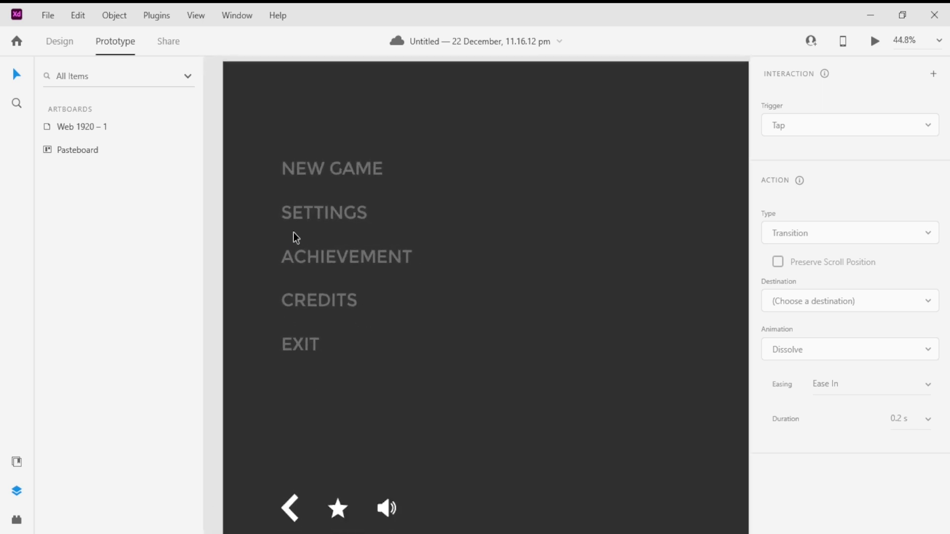
Select the NEW GAME label and switch to design mode to inspect its text and appearance settings.
{"action": "left_click", "coordinate": [332, 164]}
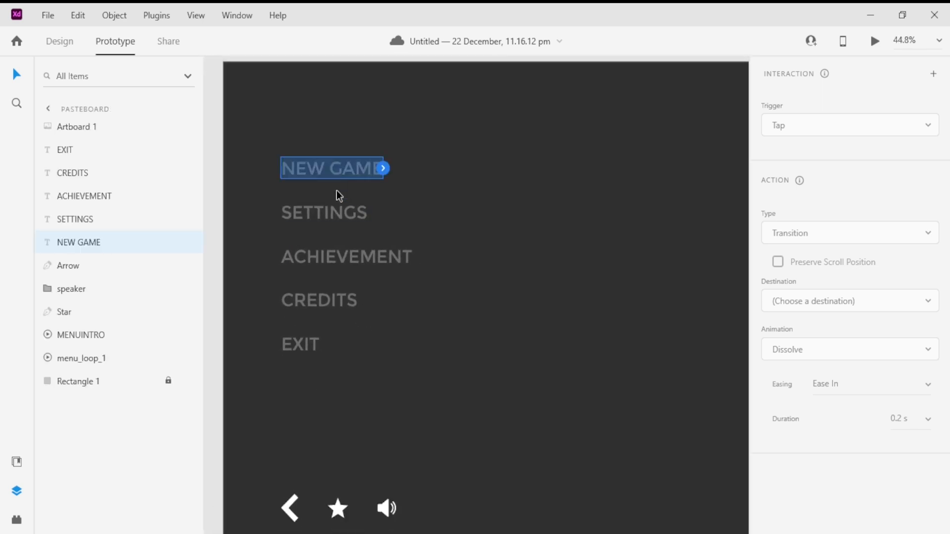
{"action": "left_click", "coordinate": [419, 177]}
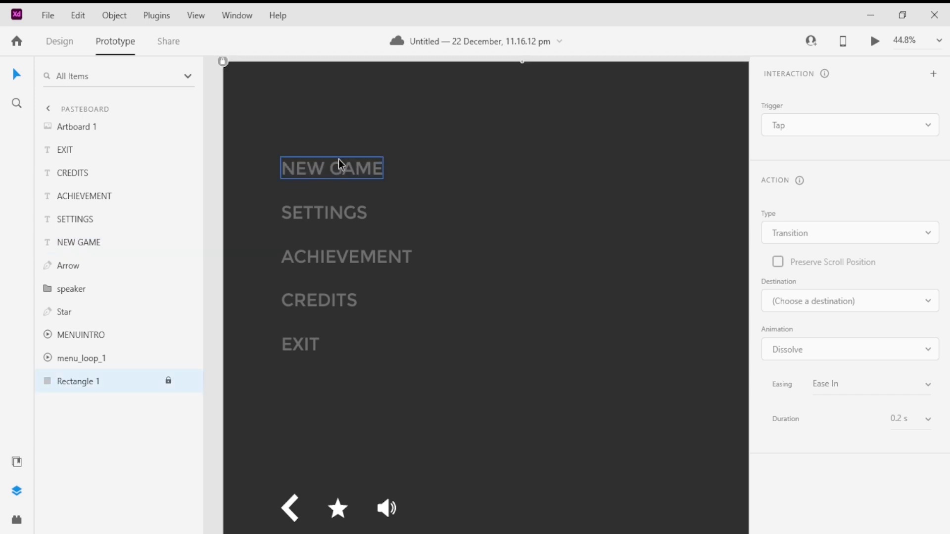
{"action": "left_click", "coordinate": [332, 166]}
{"action": "left_click", "coordinate": [423, 198]}
{"action": "left_click", "coordinate": [315, 174]}
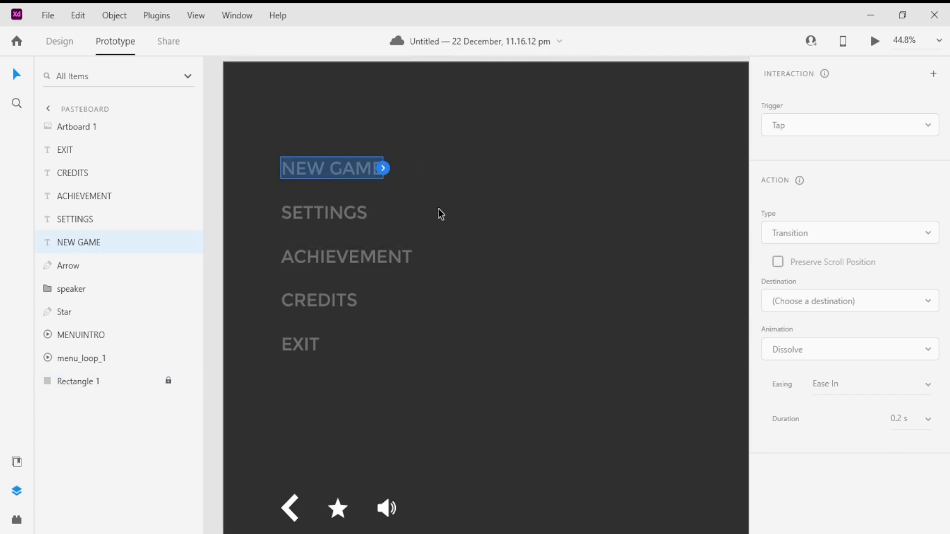
{"action": "left_click", "coordinate": [66, 44]}
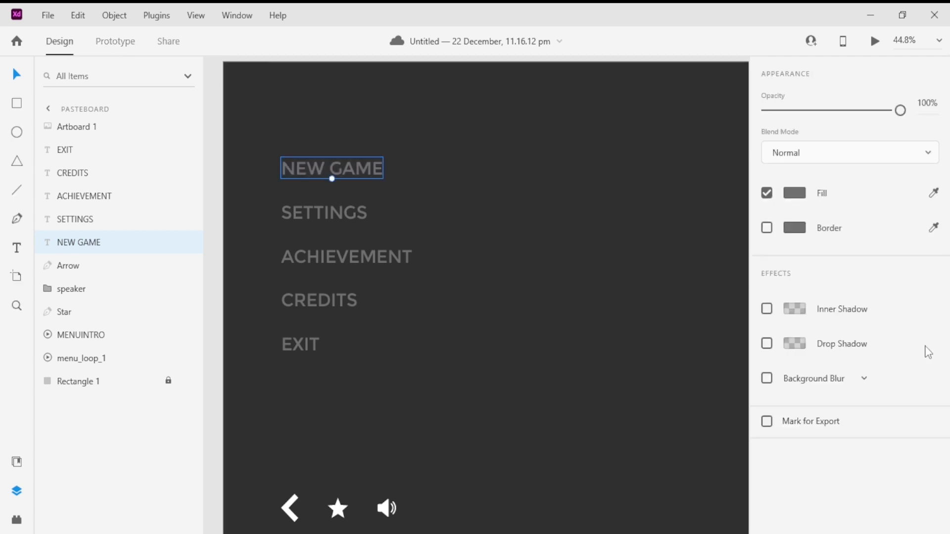
{"action": "scroll", "coordinate": [898, 267], "scroll_direction": "down", "scroll_amount": 5}
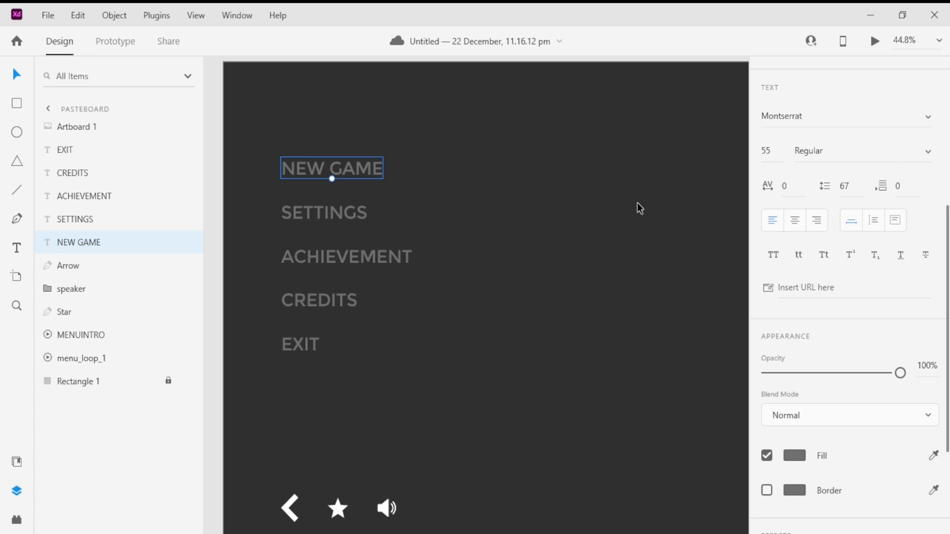
Check the text settings of the SETTINGS, ACHIEVEMENT and CREDITS labels, and view the menu icons beside the empty artboard.
{"action": "left_click", "coordinate": [332, 221]}
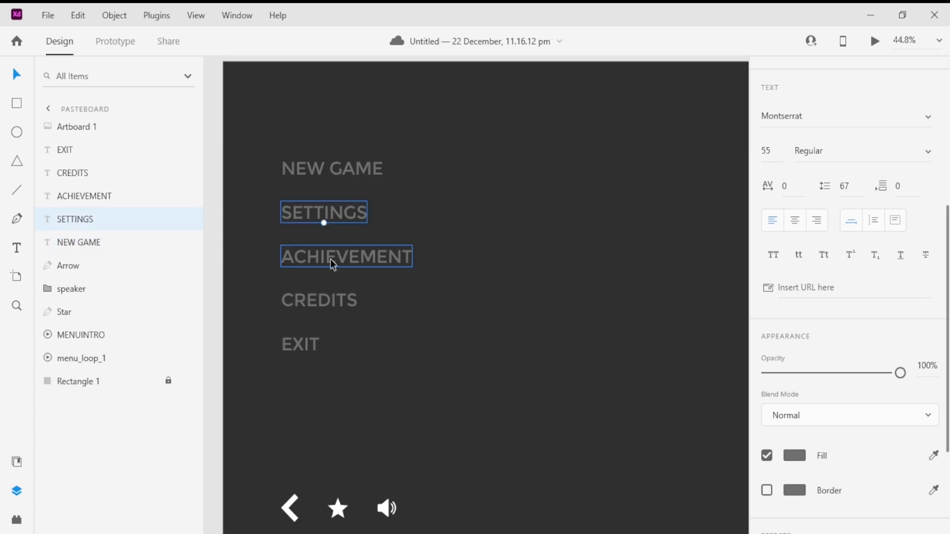
{"action": "left_click", "coordinate": [330, 263]}
{"action": "left_click", "coordinate": [323, 303]}
{"action": "scroll", "coordinate": [439, 309], "scroll_direction": "down", "scroll_amount": 3}
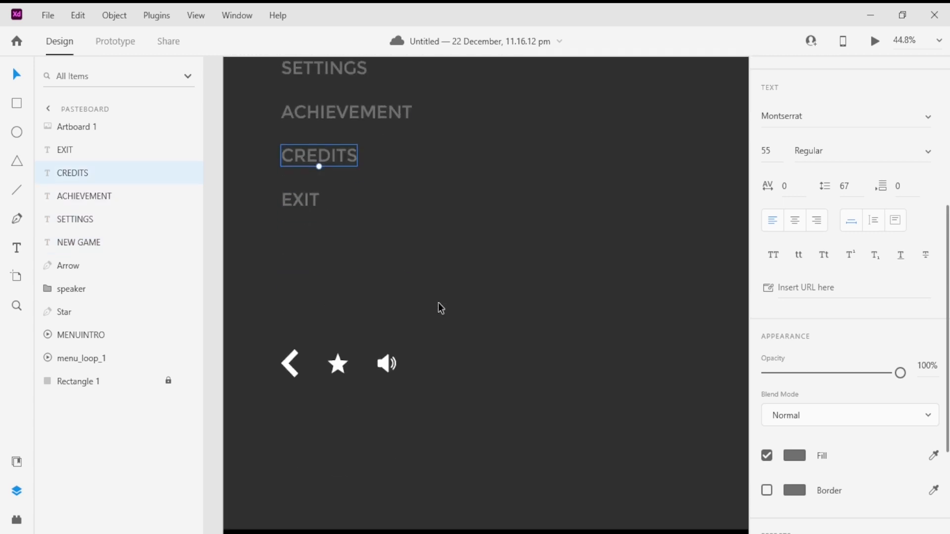
{"action": "left_click", "coordinate": [382, 396]}
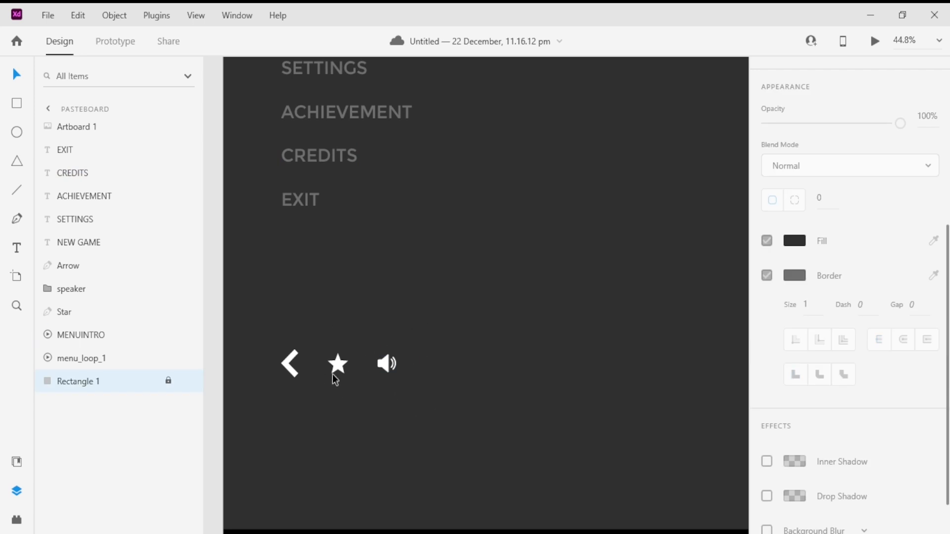
{"action": "scroll", "coordinate": [361, 357], "scroll_direction": "down", "scroll_amount": 4}
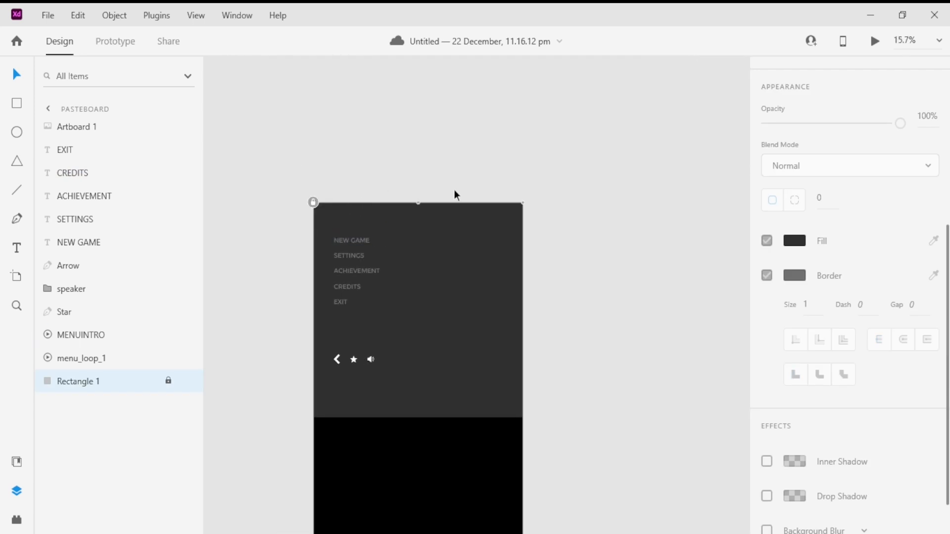
{"action": "left_click", "coordinate": [512, 179]}
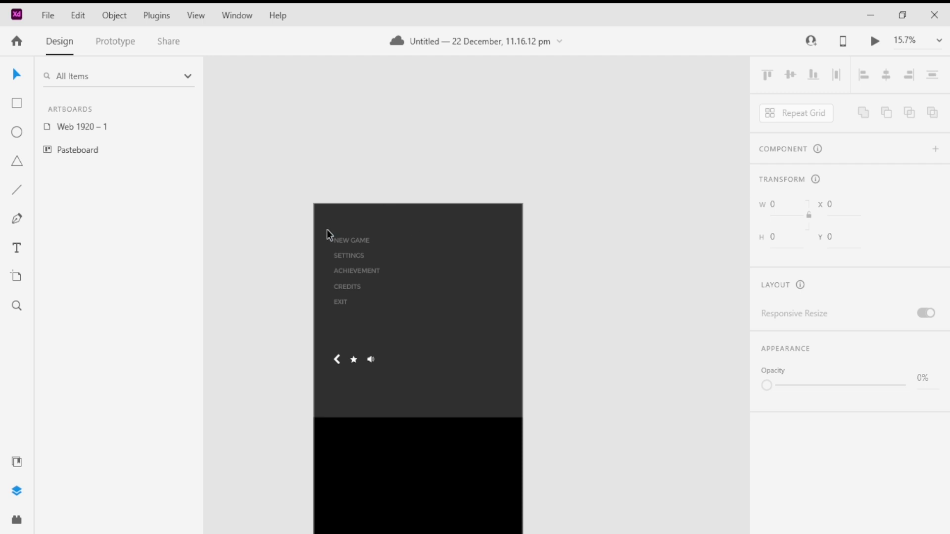
{"action": "left_click_drag", "start_coordinate": [580, 268], "coordinate": [312, 119]}
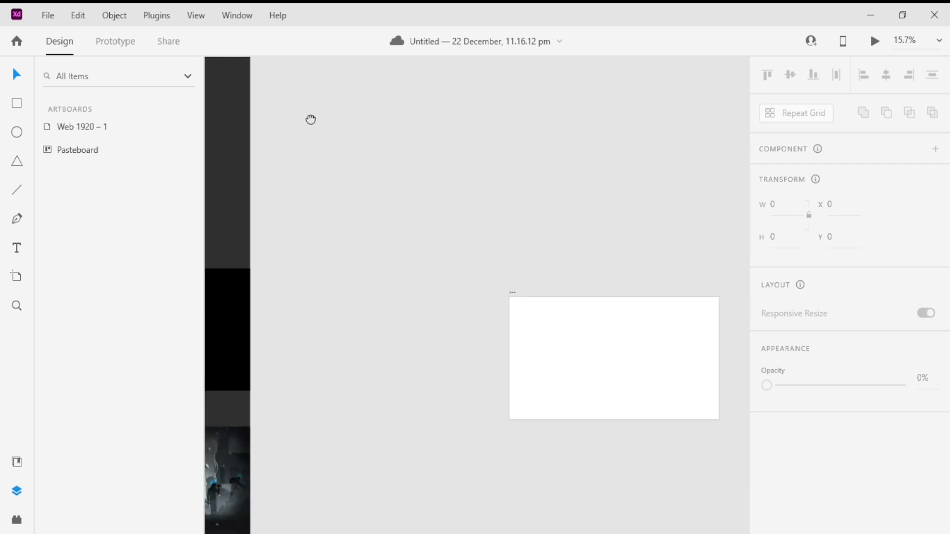
{"action": "scroll", "coordinate": [515, 310], "scroll_direction": "up", "scroll_amount": 1}
{"action": "scroll", "coordinate": [516, 309], "scroll_direction": "up", "scroll_amount": 2}
{"action": "scroll", "coordinate": [517, 308], "scroll_direction": "down", "scroll_amount": 5}
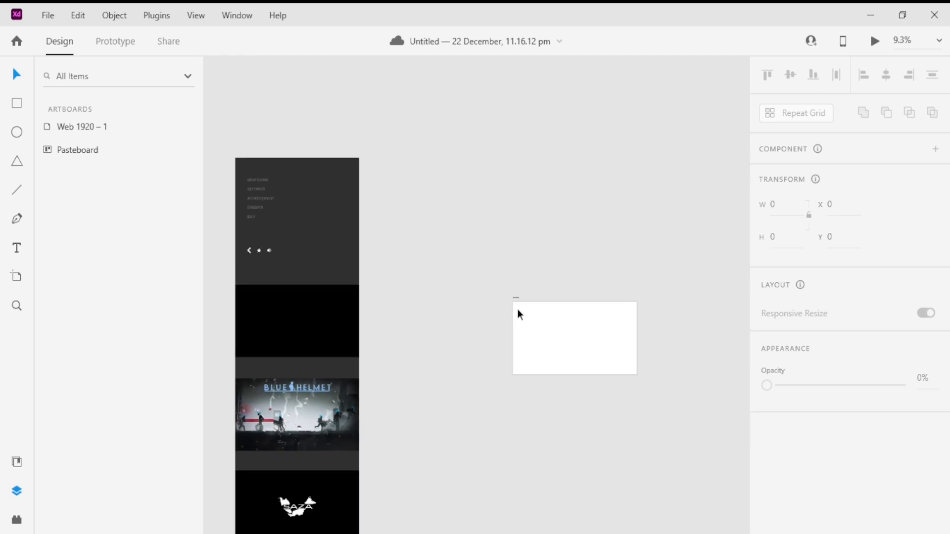
{"action": "scroll", "coordinate": [263, 205], "scroll_direction": "up", "scroll_amount": 3}
{"action": "left_click", "coordinate": [269, 210]}
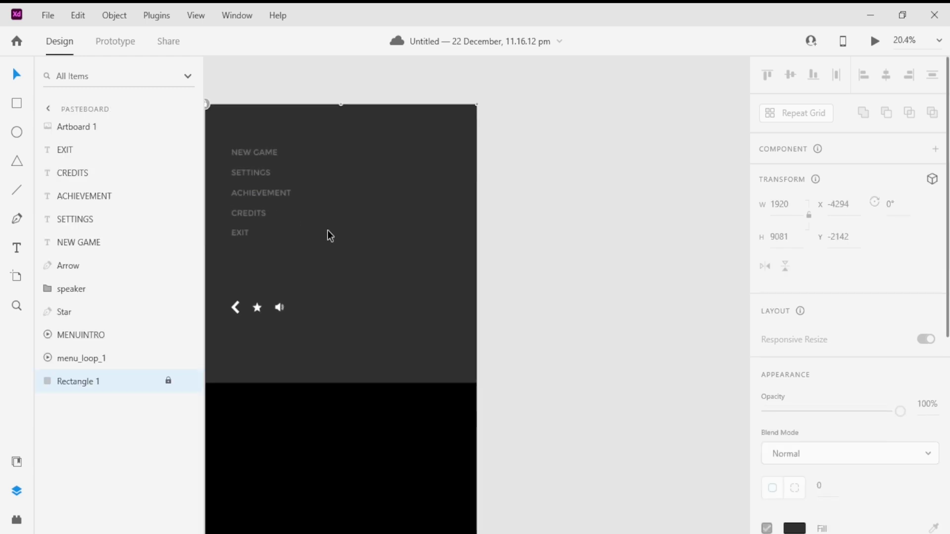
Preview the empty artboard, close the preview, and compare the artboard with the menu assets on the pasteboard.
{"action": "left_click", "coordinate": [875, 42]}
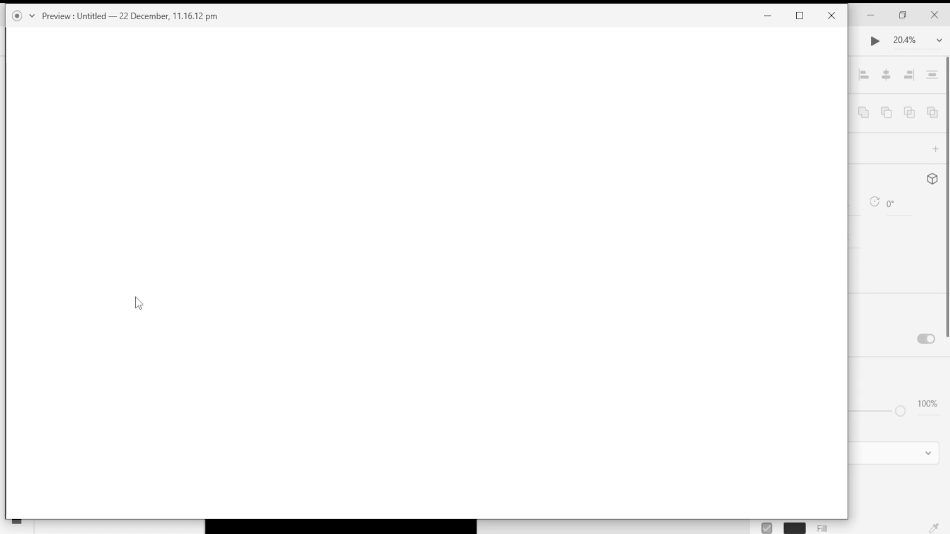
{"action": "left_click", "coordinate": [827, 15]}
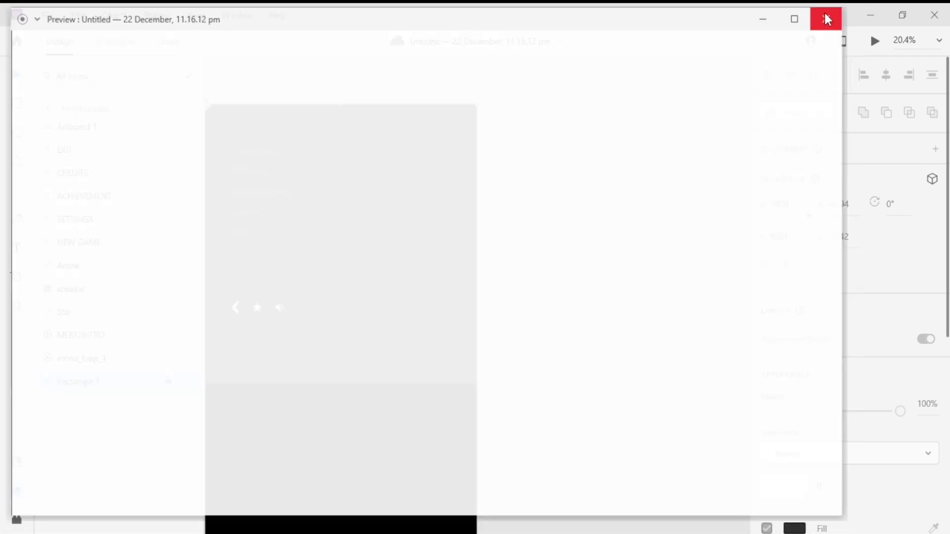
{"action": "scroll", "coordinate": [638, 385], "scroll_direction": "right", "scroll_amount": 5}
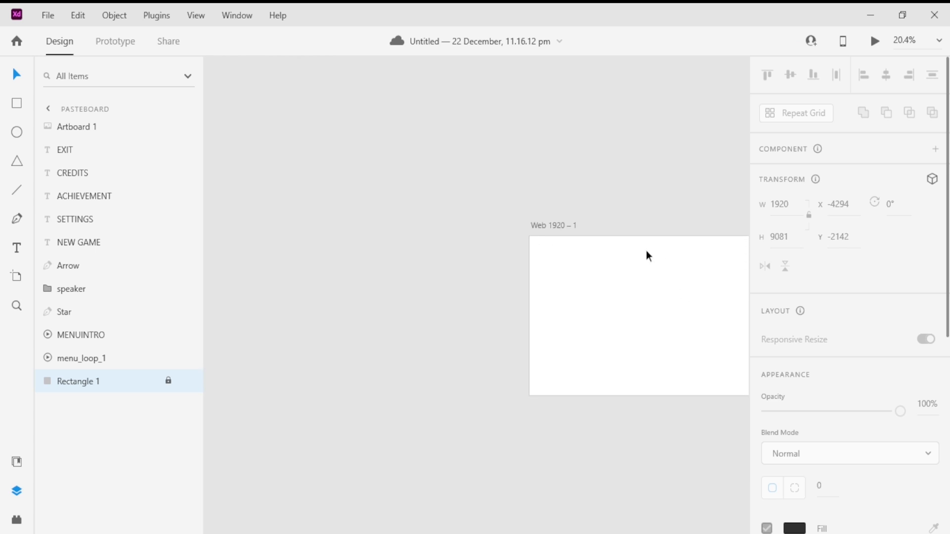
{"action": "left_click", "coordinate": [560, 227]}
{"action": "scroll", "coordinate": [439, 297], "scroll_direction": "left", "scroll_amount": 8}
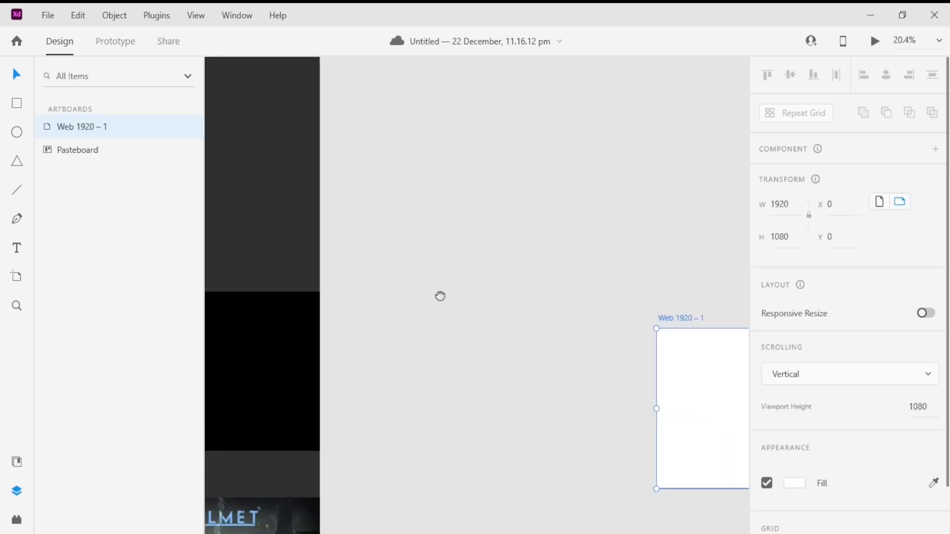
{"action": "left_click", "coordinate": [454, 285]}
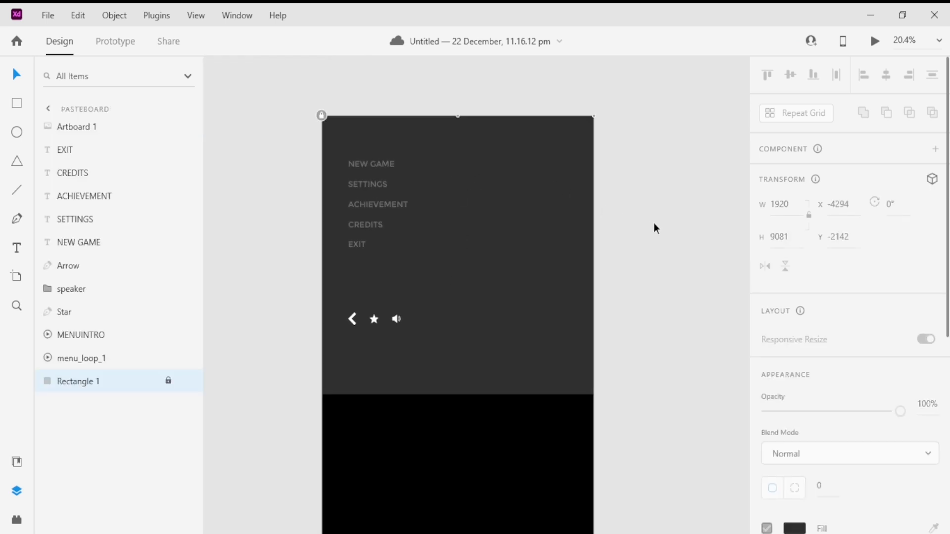
{"action": "left_click", "coordinate": [647, 369]}
{"action": "left_click_drag", "start_coordinate": [647, 369], "coordinate": [322, 175]}
{"action": "scroll", "coordinate": [296, 176], "scroll_direction": "right", "scroll_amount": 5}
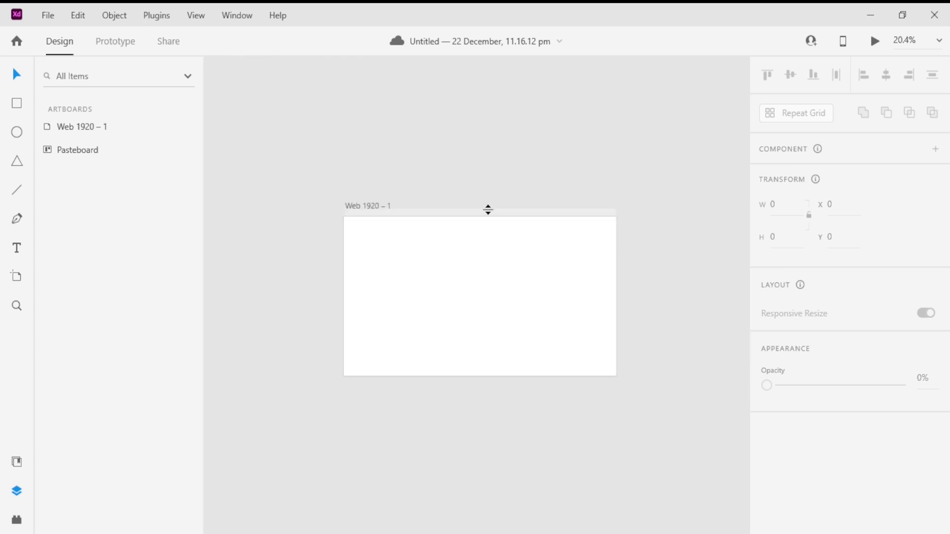
Rename the Web 1920 – 1 artboard as SPLASHSCREEN.
{"action": "scroll", "coordinate": [446, 267], "scroll_direction": "up", "scroll_amount": 3}
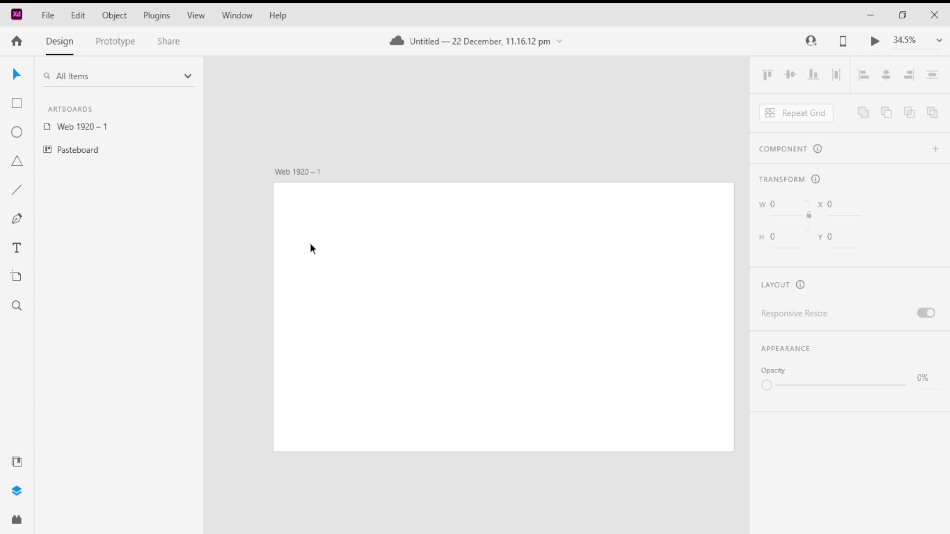
{"action": "scroll", "coordinate": [310, 245], "scroll_direction": "down", "scroll_amount": 2}
{"action": "scroll", "coordinate": [302, 233], "scroll_direction": "up", "scroll_amount": 3}
{"action": "left_click", "coordinate": [287, 166]}
{"action": "double_click", "coordinate": [287, 166]}
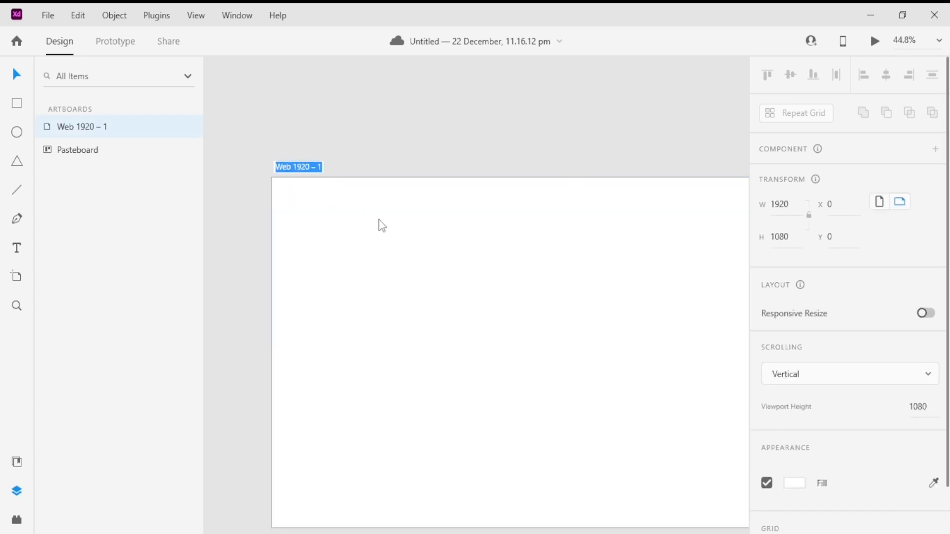
{"action": "type", "text": "SPL"}
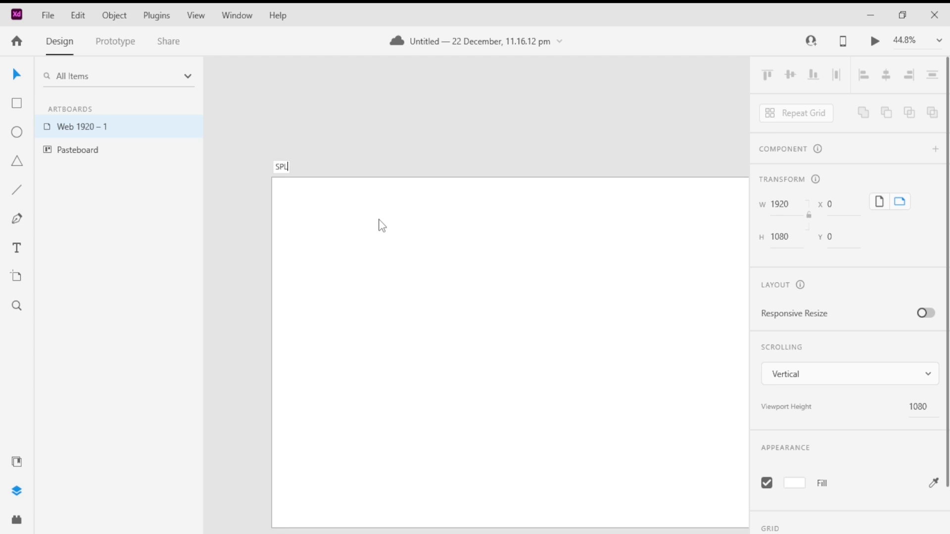
{"action": "type", "text": "ASHSCREEN"}
{"action": "left_click", "coordinate": [472, 219]}
{"action": "scroll", "coordinate": [352, 167], "scroll_direction": "down", "scroll_amount": 3}
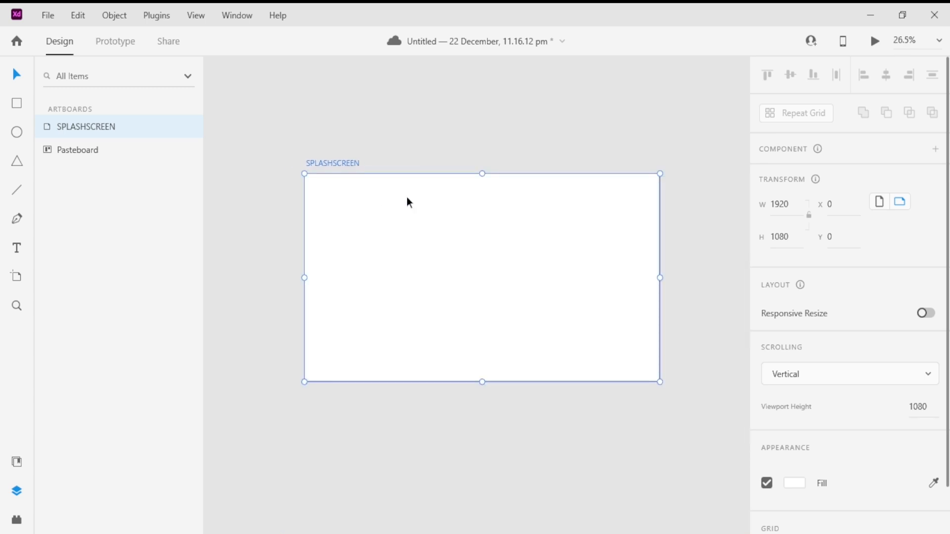
Set the SPLASHSCREEN artboard's fill to solid black, #000000.
{"action": "left_click", "coordinate": [795, 484]}
{"action": "left_click_drag", "start_coordinate": [658, 411], "coordinate": [569, 468]}
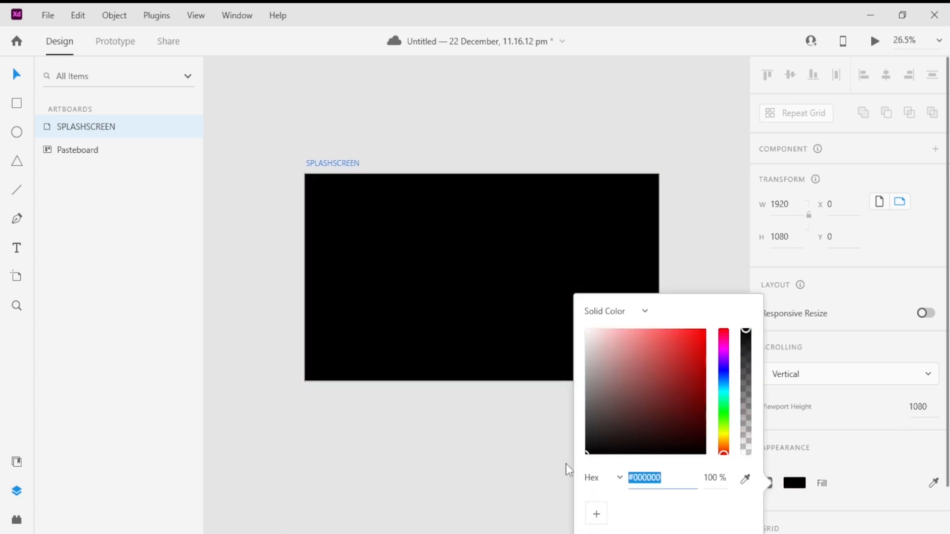
{"action": "left_click", "coordinate": [718, 201]}
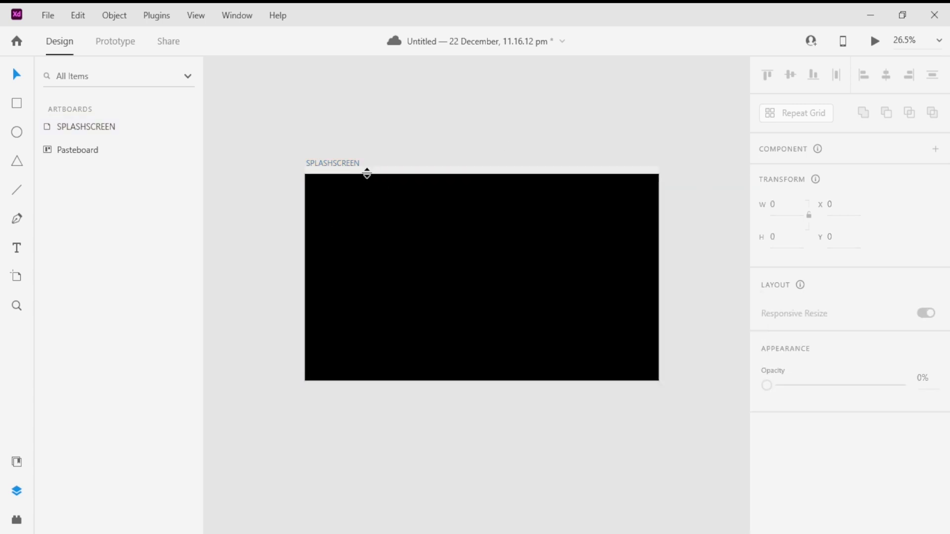
Duplicate the SPLASHSCREEN artboard, placing the copy directly beside the original.
{"action": "left_click", "coordinate": [334, 163]}
{"action": "right_click", "coordinate": [331, 155]}
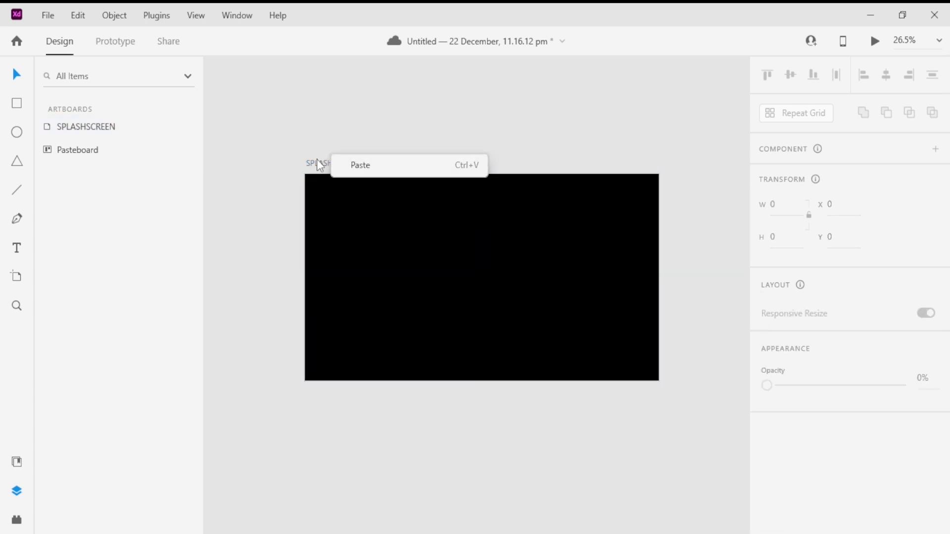
{"action": "left_click", "coordinate": [317, 160]}
{"action": "right_click", "coordinate": [330, 164]}
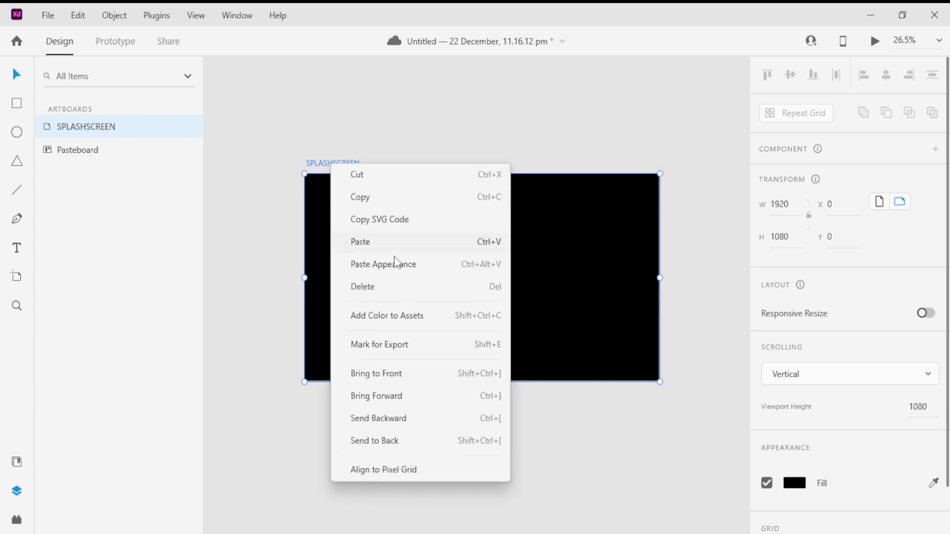
{"action": "left_click", "coordinate": [378, 198]}
{"action": "left_click_drag", "start_coordinate": [474, 205], "coordinate": [450, 205]}
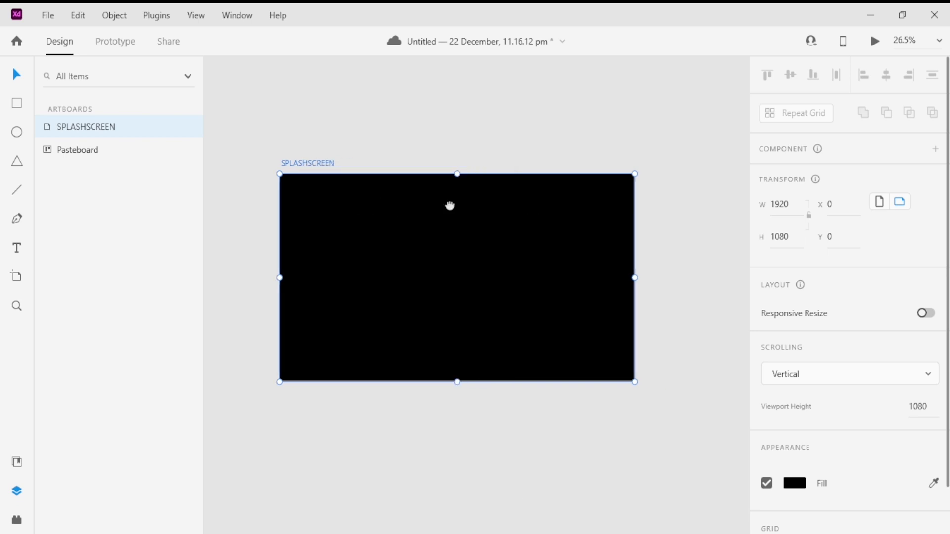
{"action": "scroll", "coordinate": [449, 205], "scroll_direction": "right", "scroll_amount": 5}
{"action": "right_click", "coordinate": [384, 196]}
{"action": "left_click", "coordinate": [438, 206]}
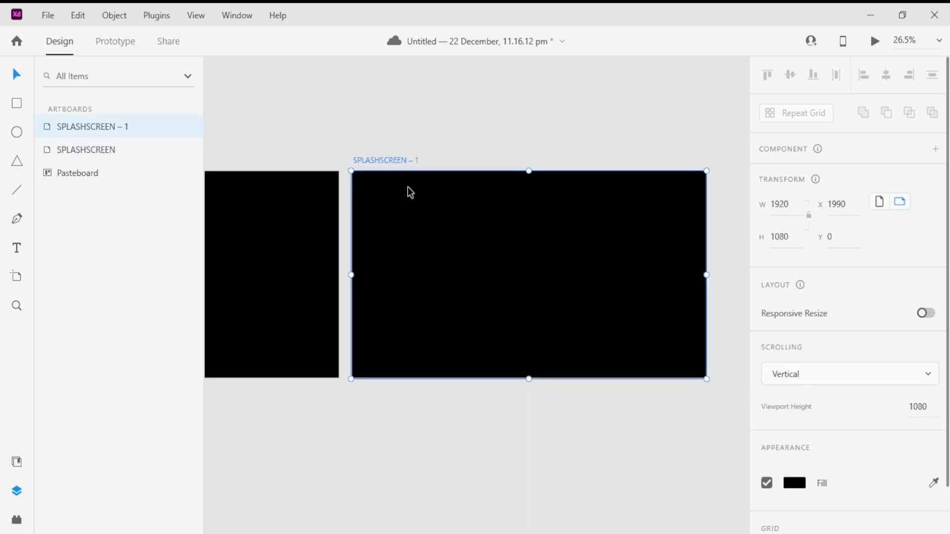
{"action": "left_click_drag", "start_coordinate": [284, 170], "coordinate": [487, 165]}
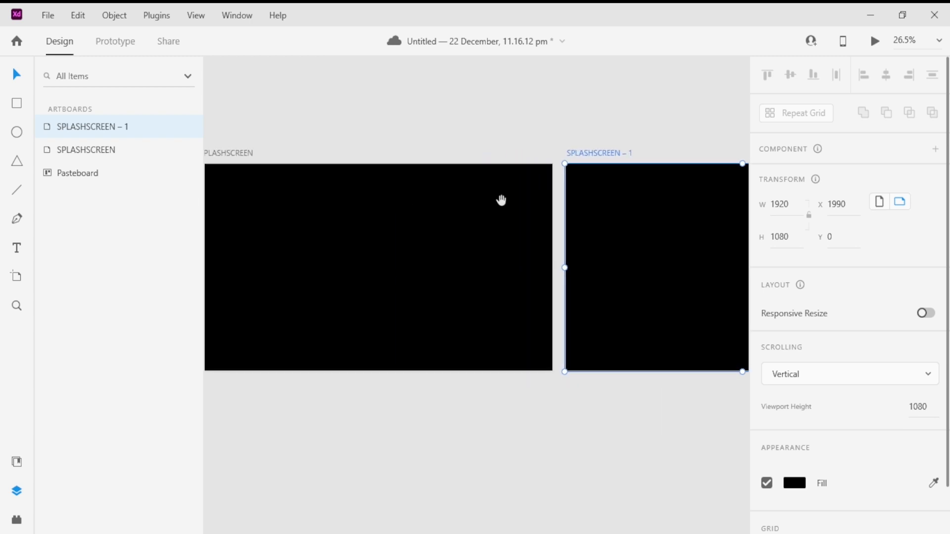
{"action": "left_click_drag", "start_coordinate": [500, 201], "coordinate": [262, 213]}
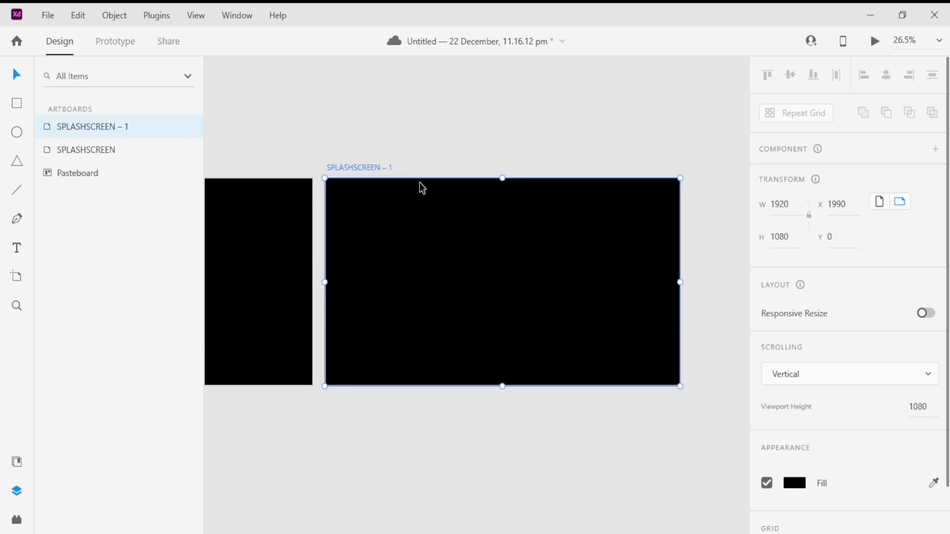
{"action": "left_click", "coordinate": [445, 147]}
Move the white SAZA logo image from the pasteboard onto the SPLASHSCREEN – 1 artboard, filling it at X 0, Y 0.
{"action": "scroll", "coordinate": [456, 177], "scroll_direction": "down", "scroll_amount": 6}
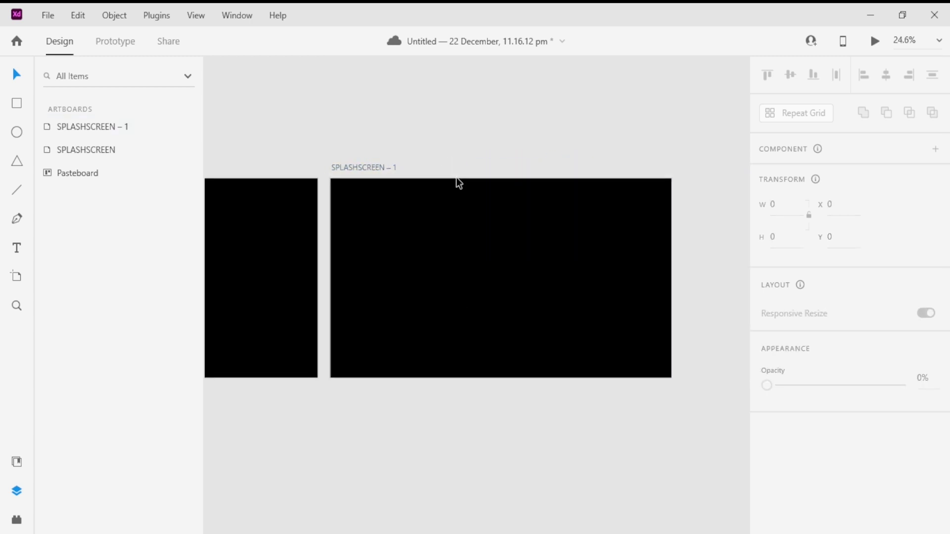
{"action": "scroll", "coordinate": [353, 208], "scroll_direction": "up", "scroll_amount": 3}
{"action": "scroll", "coordinate": [353, 209], "scroll_direction": "down", "scroll_amount": 2}
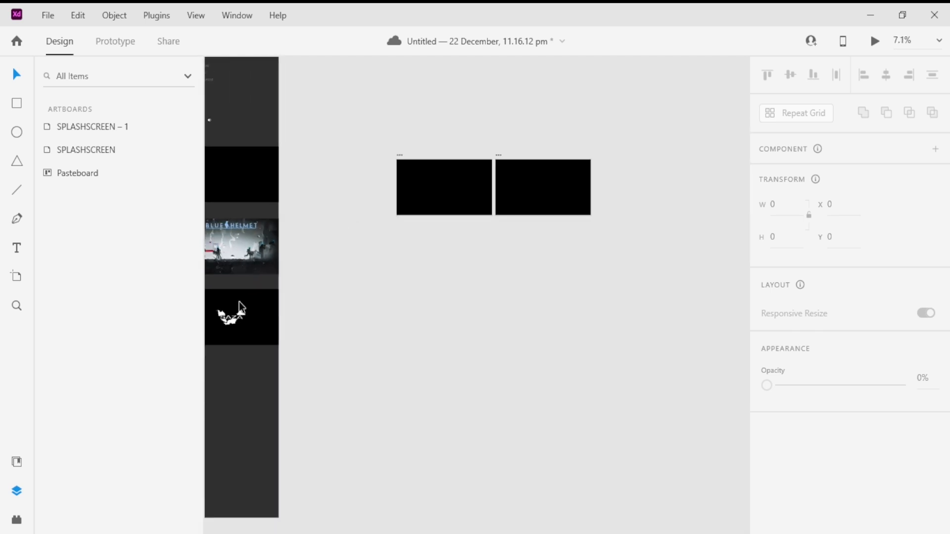
{"action": "left_click_drag", "start_coordinate": [239, 301], "coordinate": [543, 172]}
{"action": "scroll", "coordinate": [556, 174], "scroll_direction": "up", "scroll_amount": 5}
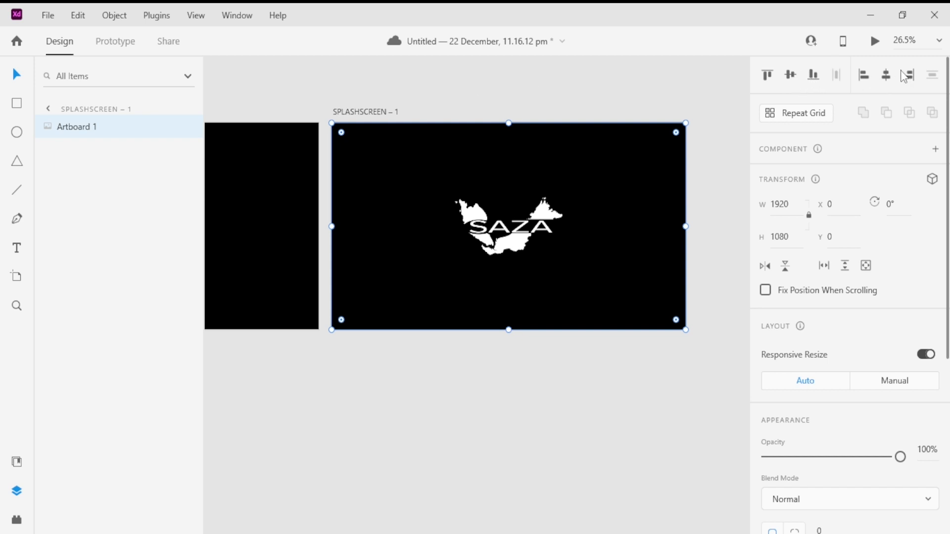
{"action": "left_click", "coordinate": [575, 87]}
Link the SPLASHSCREEN artboard to SPLASHSCREEN – 1 in Prototype mode with a Time trigger.
{"action": "scroll", "coordinate": [638, 200], "scroll_direction": "down", "scroll_amount": 2}
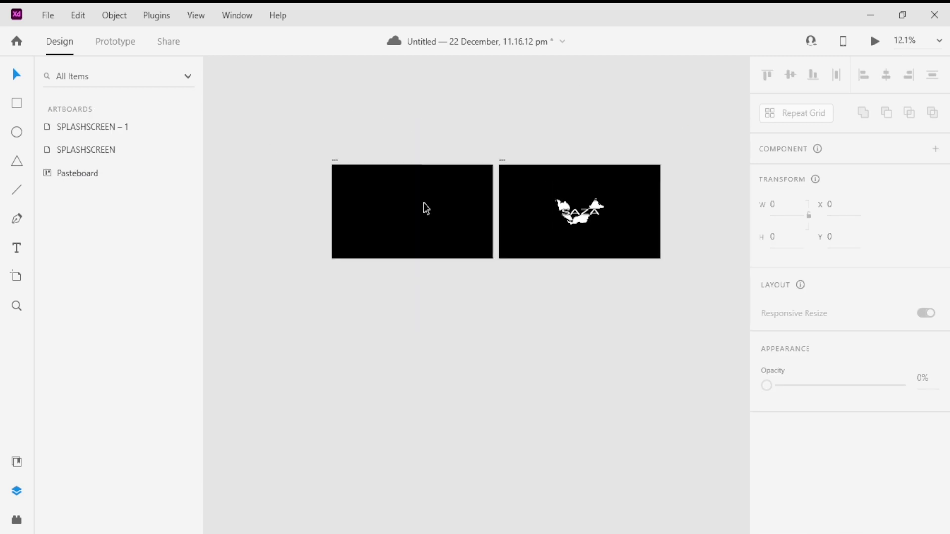
{"action": "scroll", "coordinate": [425, 205], "scroll_direction": "up", "scroll_amount": 2}
{"action": "left_click", "coordinate": [246, 110]}
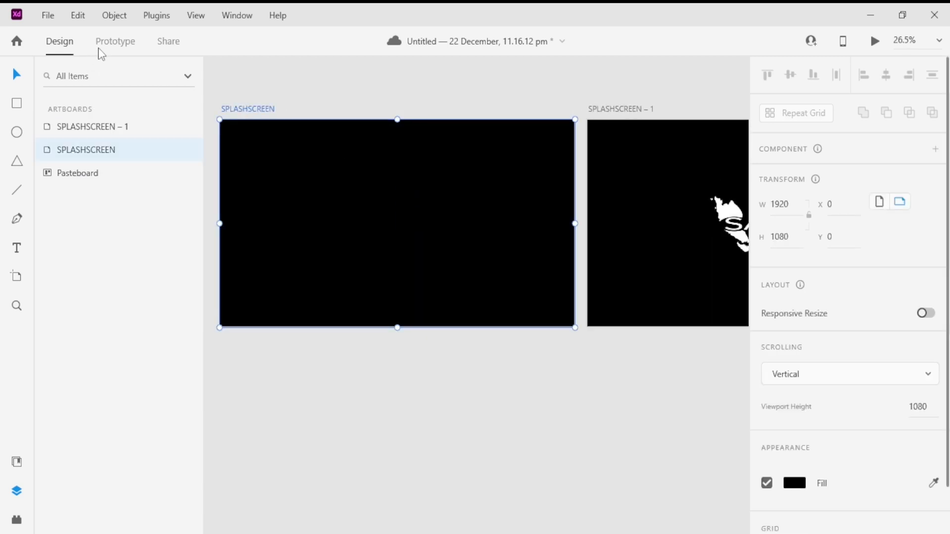
{"action": "left_click", "coordinate": [115, 42]}
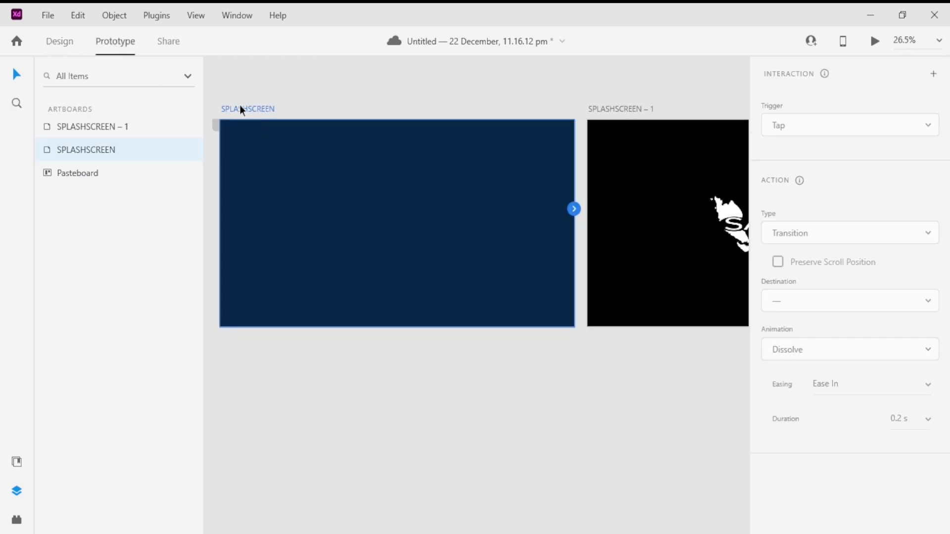
{"action": "left_click_drag", "start_coordinate": [574, 209], "coordinate": [489, 229]}
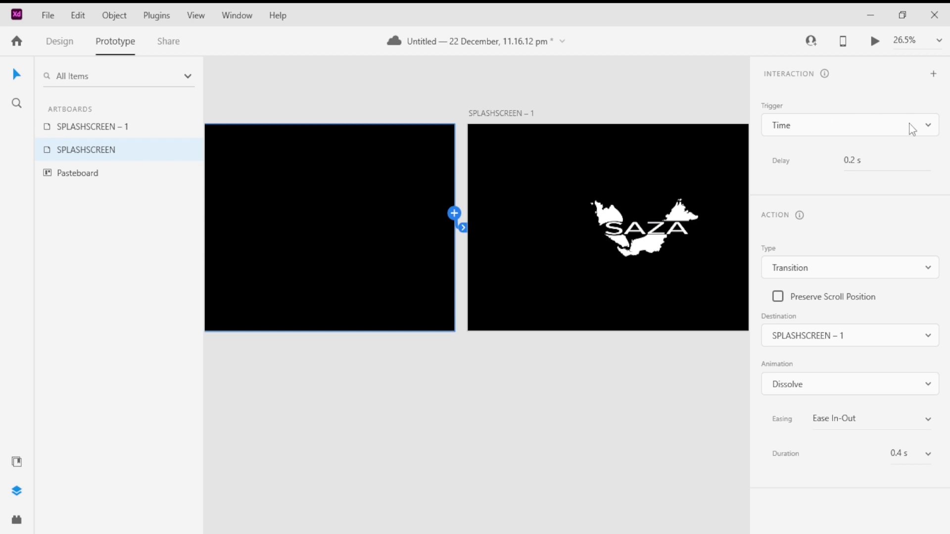
Set the SPLASHSCREEN transition's delay to 0.6 s and its Dissolve duration to 0.8 s.
{"action": "left_click", "coordinate": [905, 166]}
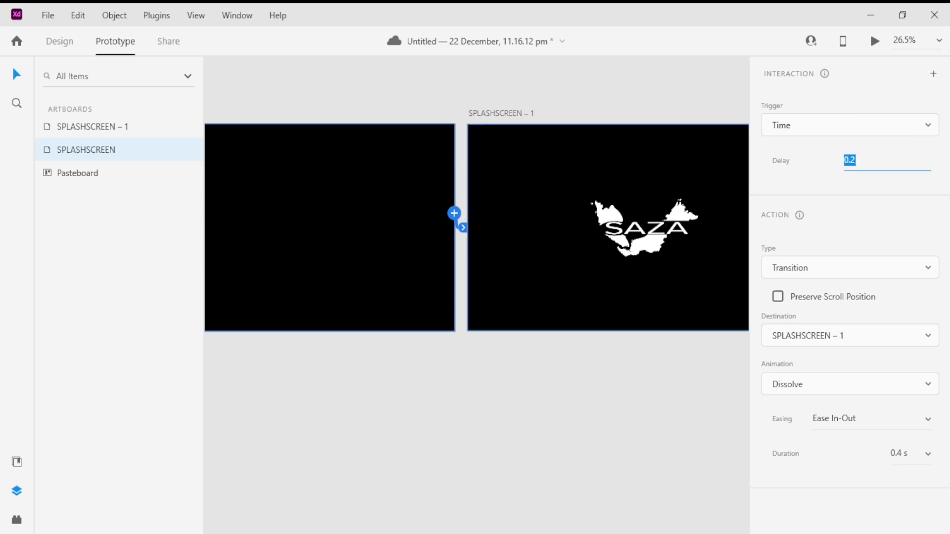
{"action": "type", "text": "0"}
{"action": "left_click", "coordinate": [929, 459]}
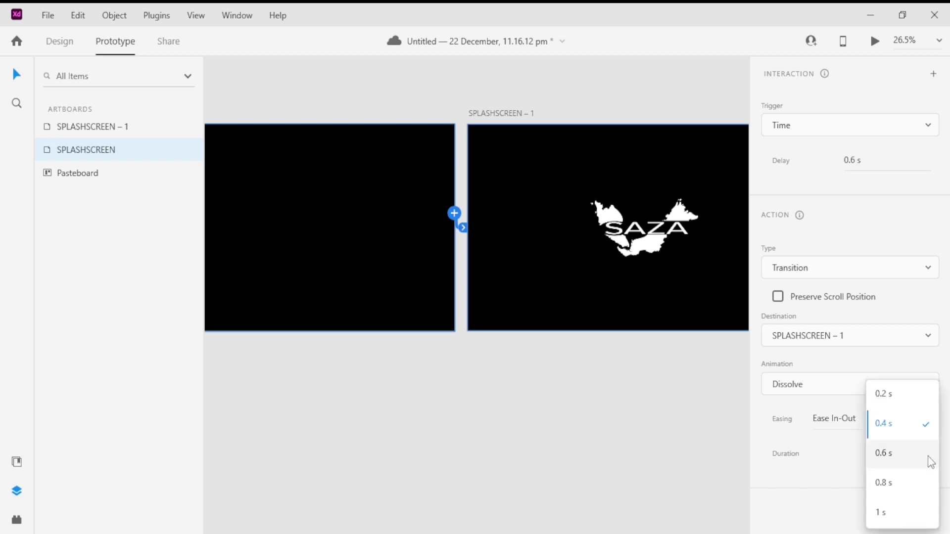
{"action": "left_click", "coordinate": [898, 486]}
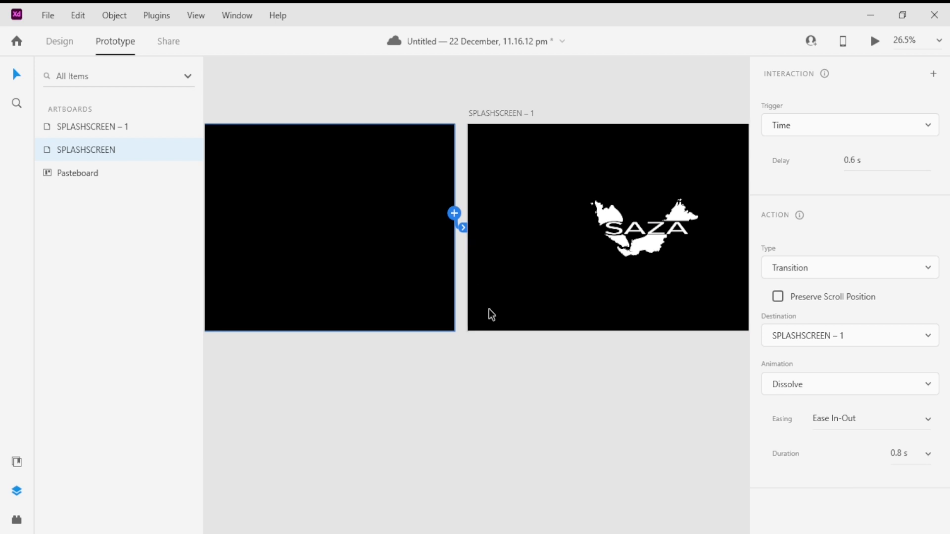
Duplicate the SPLASHSCREEN – 1 artboard, placing the copy to its right and slightly higher.
{"action": "left_click_drag", "start_coordinate": [526, 409], "coordinate": [658, 475]}
{"action": "left_click_drag", "start_coordinate": [509, 311], "coordinate": [224, 295]}
{"action": "left_click", "coordinate": [511, 406]}
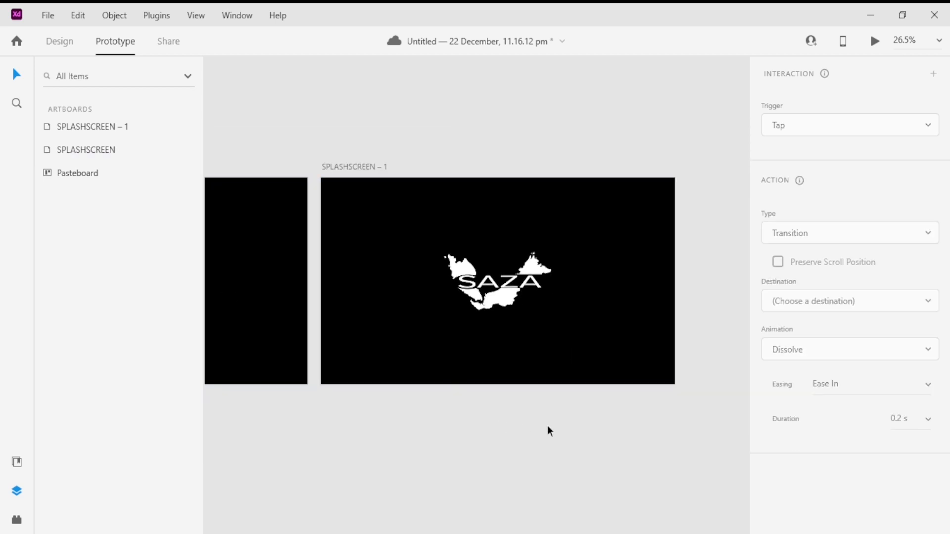
{"action": "left_click_drag", "start_coordinate": [522, 410], "coordinate": [351, 407]}
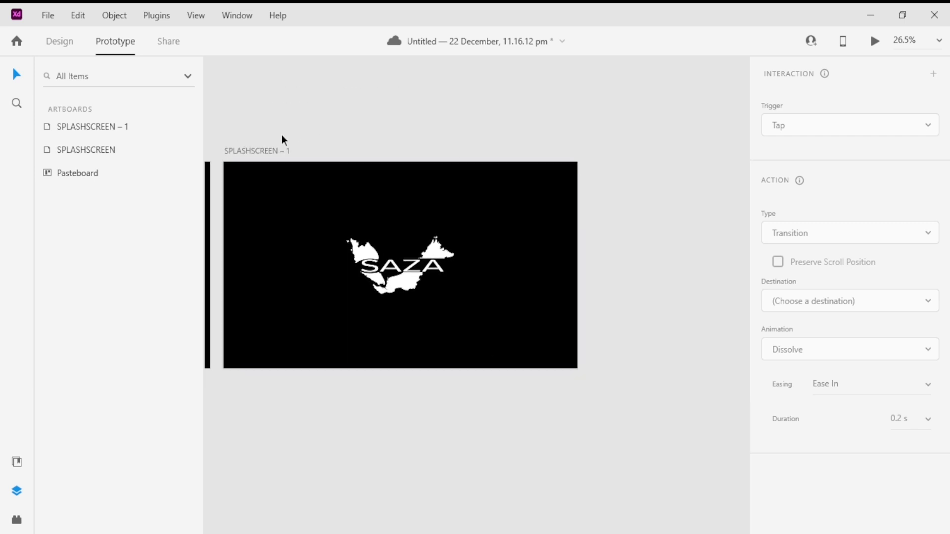
{"action": "right_click", "coordinate": [282, 153]}
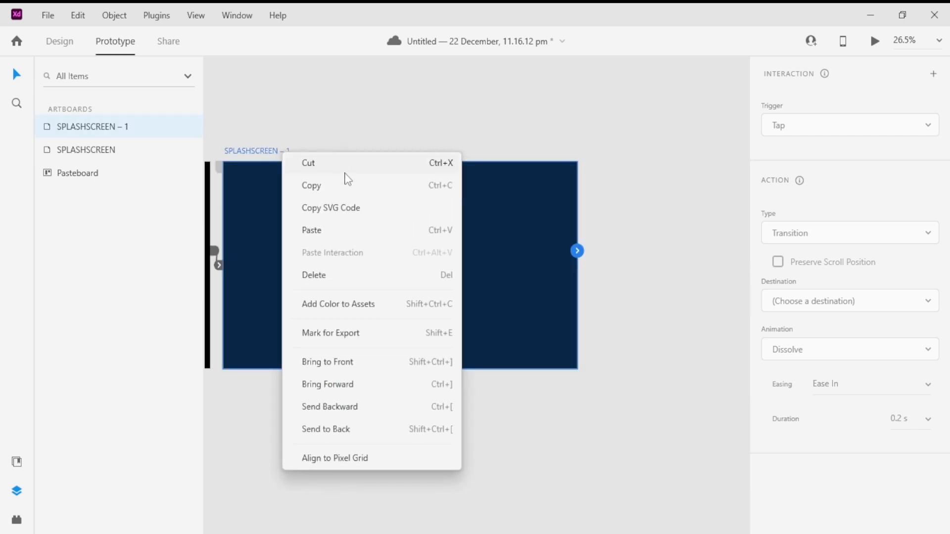
{"action": "left_click", "coordinate": [340, 194]}
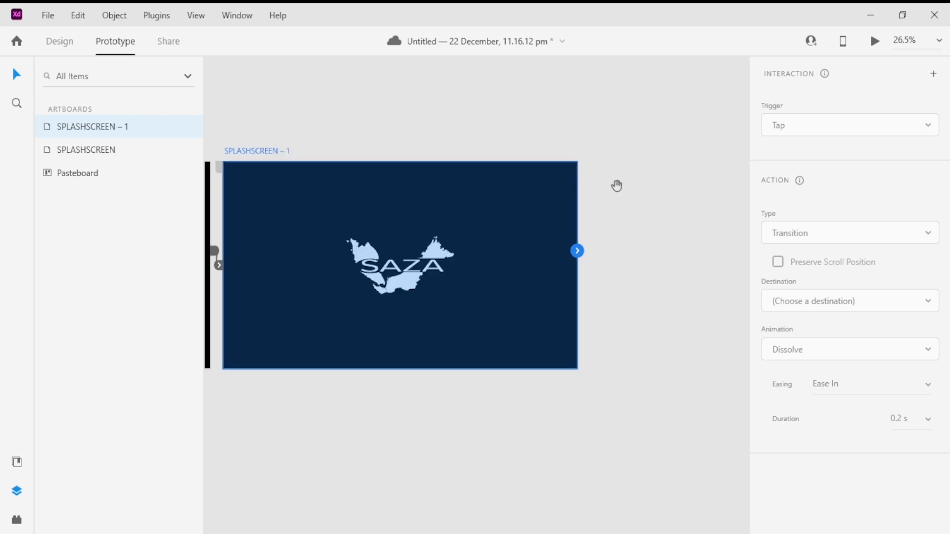
{"action": "left_click_drag", "start_coordinate": [617, 184], "coordinate": [386, 188]}
{"action": "right_click", "coordinate": [405, 200]}
{"action": "left_click", "coordinate": [450, 213]}
{"action": "left_click", "coordinate": [491, 115]}
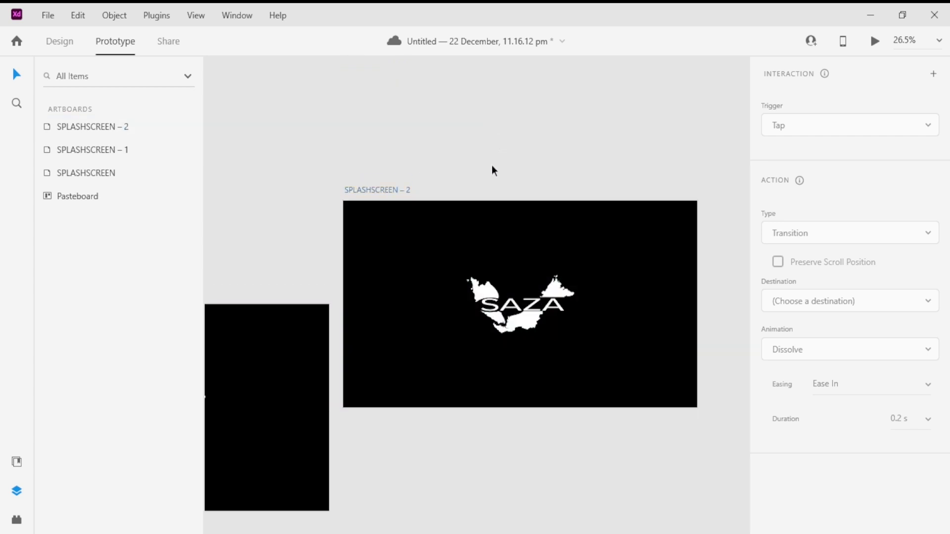
Rename the SPLASHSCREEN – 2 artboard as INTRO.
{"action": "double_click", "coordinate": [388, 190]}
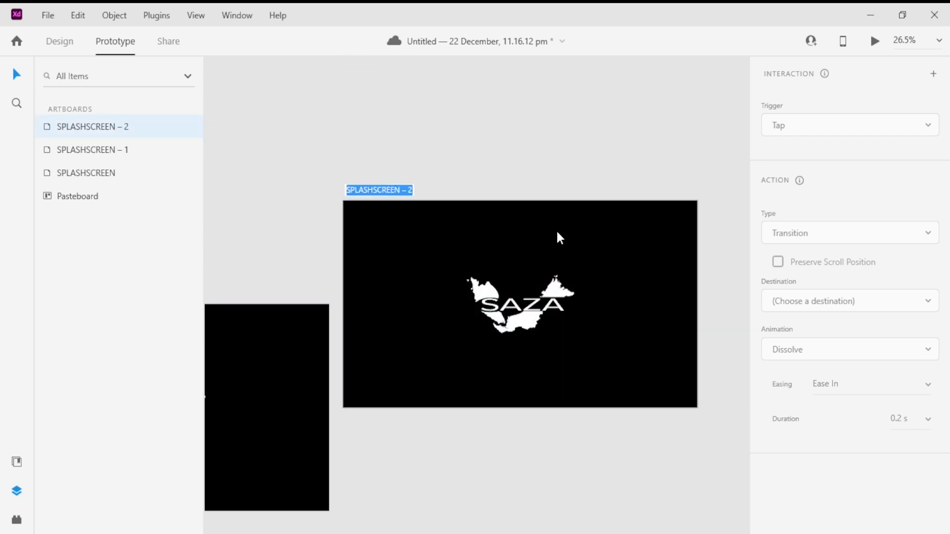
{"action": "key", "text": "BackSpace"}
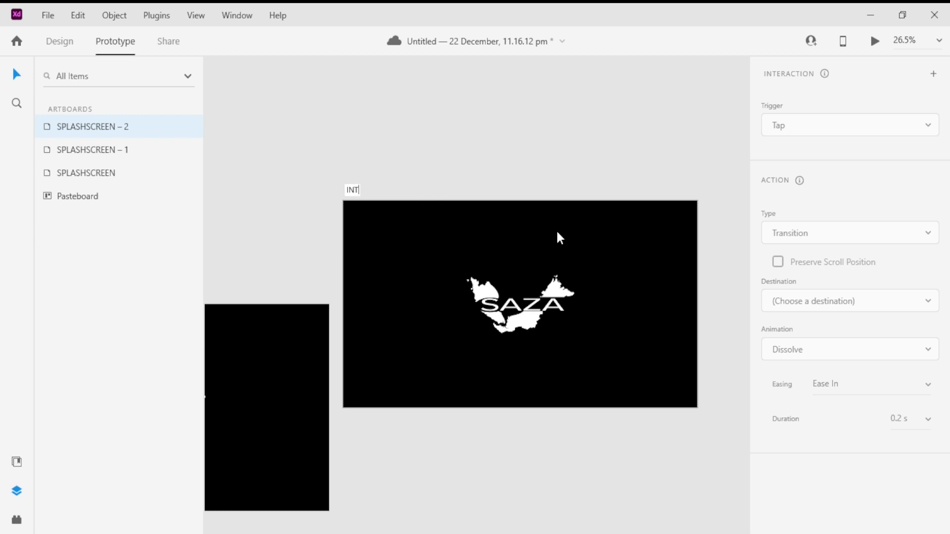
{"action": "key", "text": "Return"}
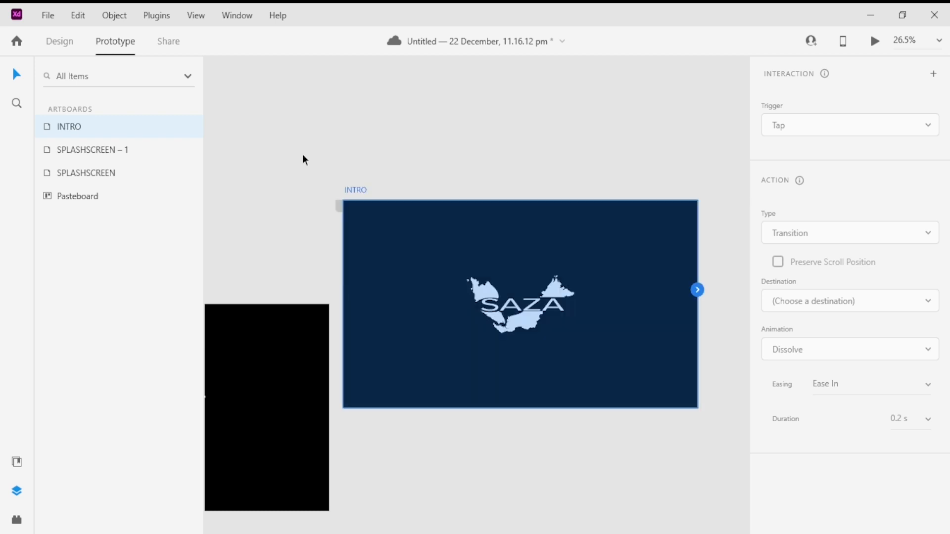
Return to Design mode and delete the SAZA logo image from the INTRO artboard.
{"action": "left_click", "coordinate": [59, 42]}
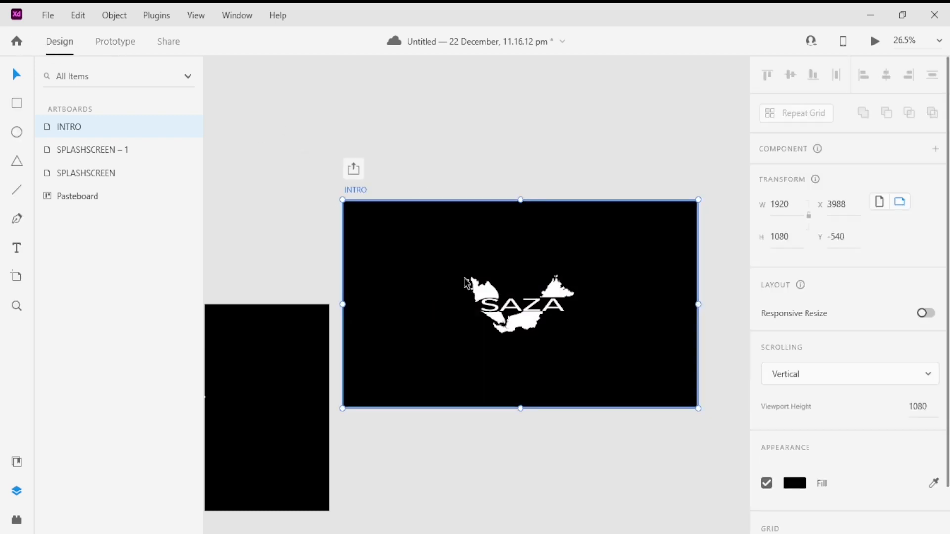
{"action": "left_click", "coordinate": [485, 288]}
{"action": "key", "text": "Delete"}
{"action": "left_click", "coordinate": [414, 128]}
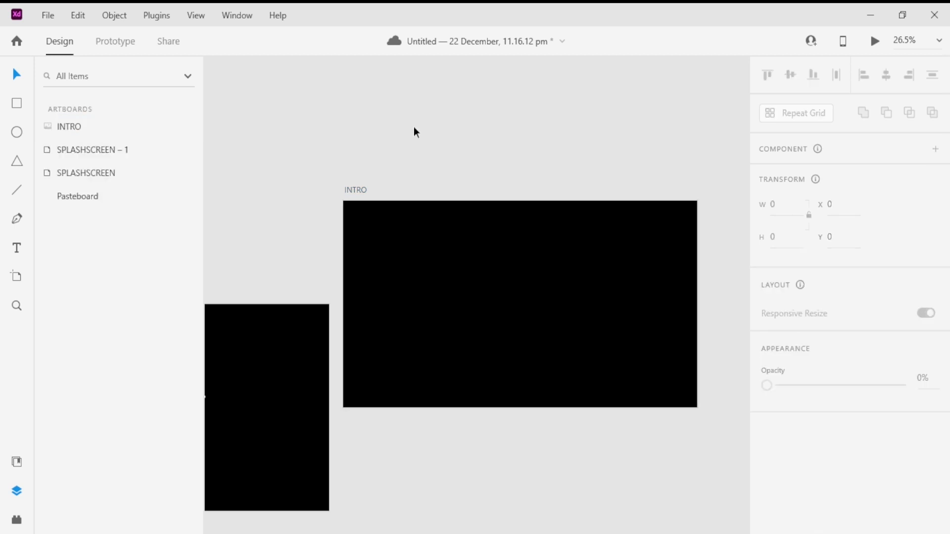
Set the black MENUINTRO video on the pasteboard to play automatically.
{"action": "scroll", "coordinate": [539, 204], "scroll_direction": "down", "scroll_amount": 10}
{"action": "scroll", "coordinate": [378, 231], "scroll_direction": "up", "scroll_amount": 10}
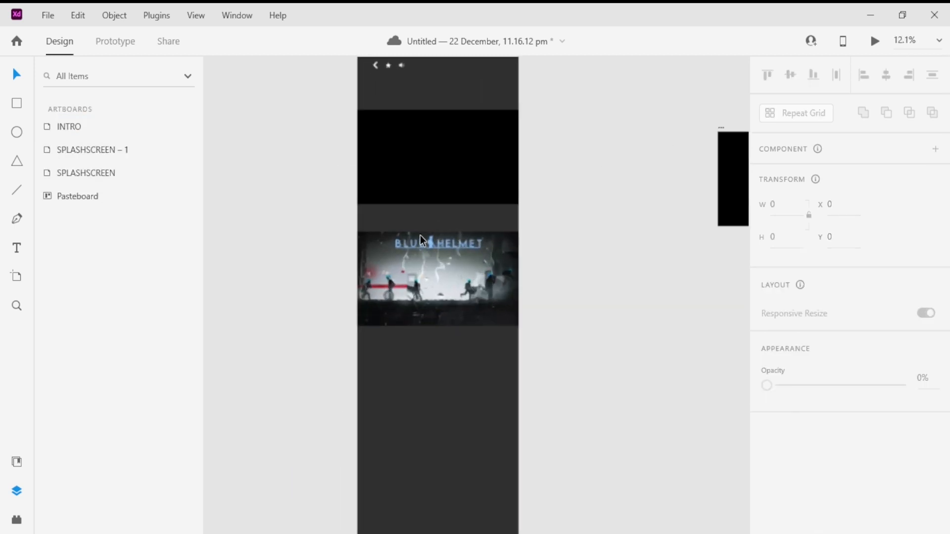
{"action": "scroll", "coordinate": [450, 269], "scroll_direction": "up", "scroll_amount": 4}
{"action": "left_click", "coordinate": [513, 277]}
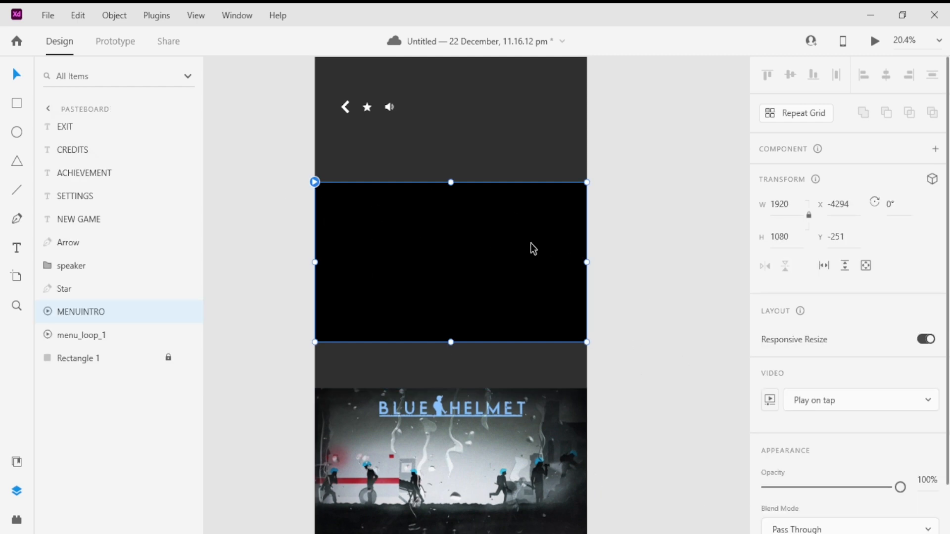
{"action": "left_click_drag", "start_coordinate": [384, 261], "coordinate": [610, 287]}
{"action": "left_click_drag", "start_coordinate": [359, 225], "coordinate": [660, 309]}
{"action": "left_click_drag", "start_coordinate": [518, 236], "coordinate": [398, 240]}
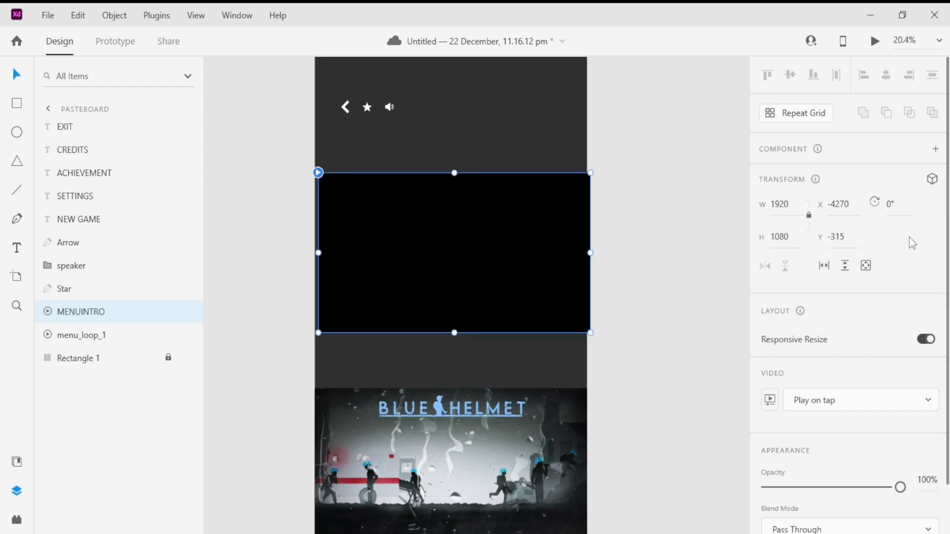
{"action": "left_click", "coordinate": [916, 407]}
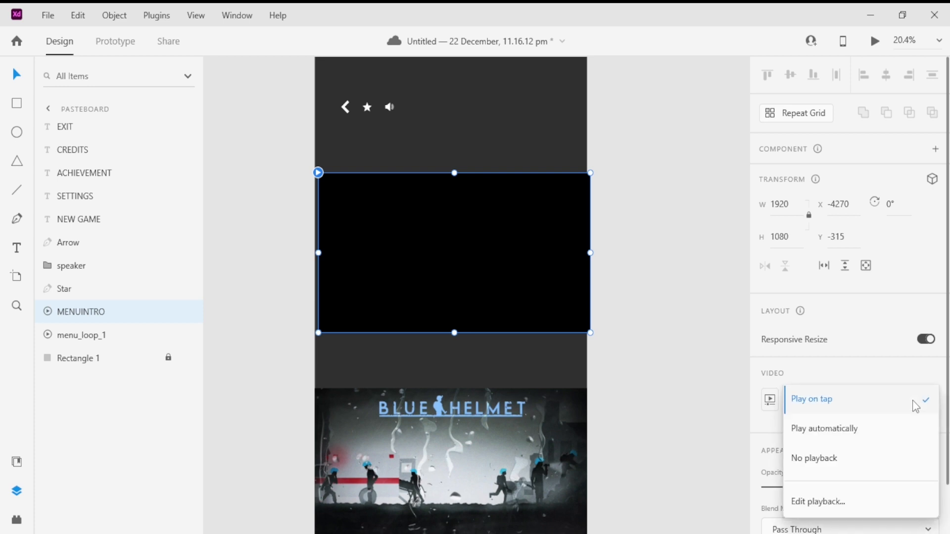
{"action": "left_click", "coordinate": [852, 431]}
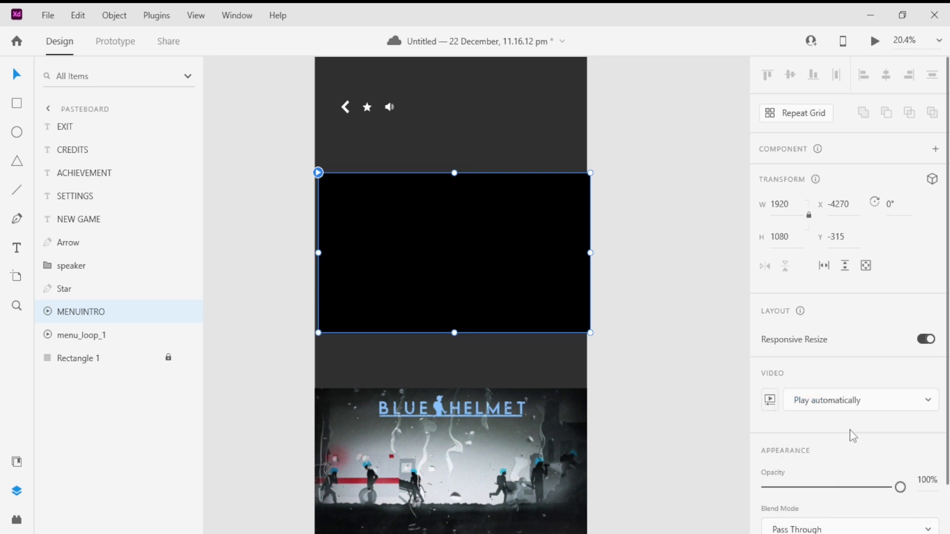
Toggle Loop playback in the MENUINTRO video's playback settings and close them.
{"action": "left_click", "coordinate": [770, 401]}
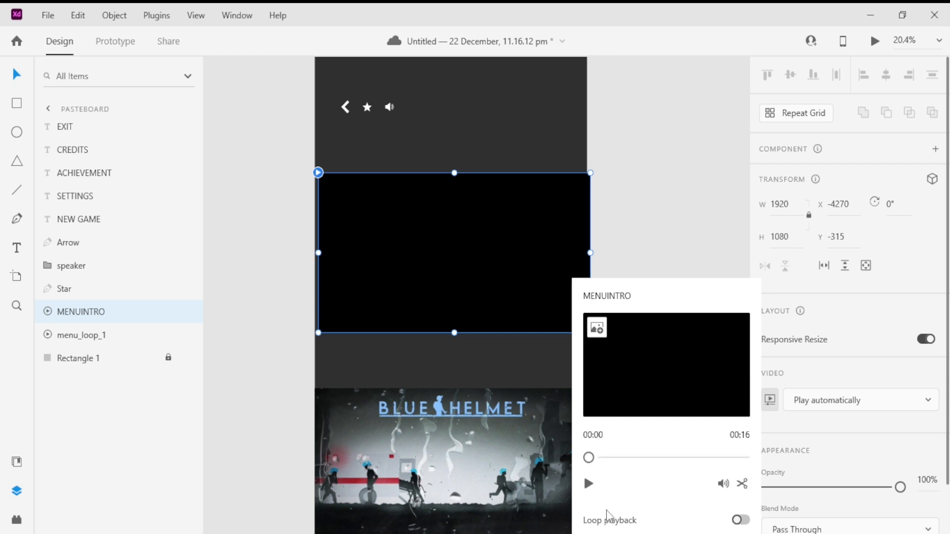
{"action": "left_click", "coordinate": [741, 521]}
{"action": "left_click", "coordinate": [649, 174]}
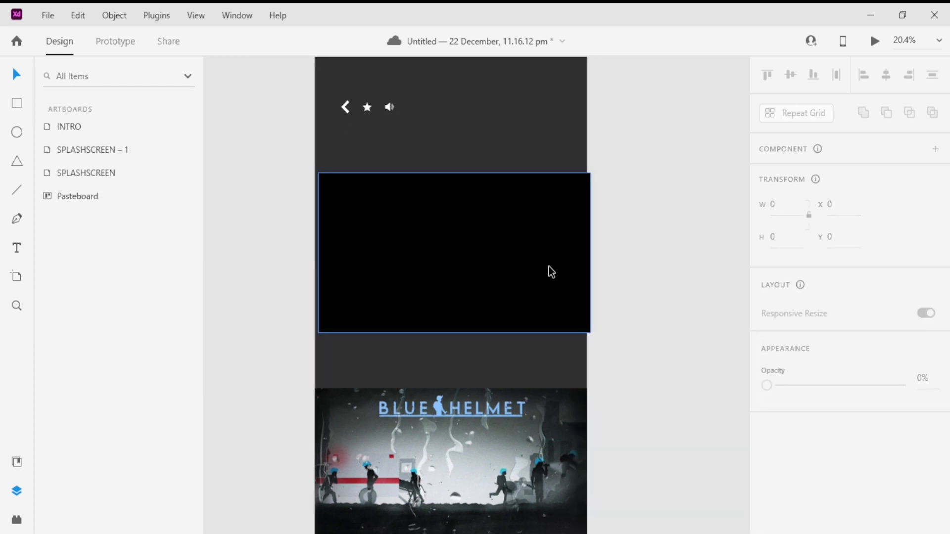
Move the MENUINTRO video from the pasteboard into the INTRO artboard, aligned at X 0, Y 0.
{"action": "scroll", "coordinate": [334, 255], "scroll_direction": "down", "scroll_amount": 5}
{"action": "left_click_drag", "start_coordinate": [341, 255], "coordinate": [557, 251]}
{"action": "scroll", "coordinate": [564, 257], "scroll_direction": "up", "scroll_amount": 7}
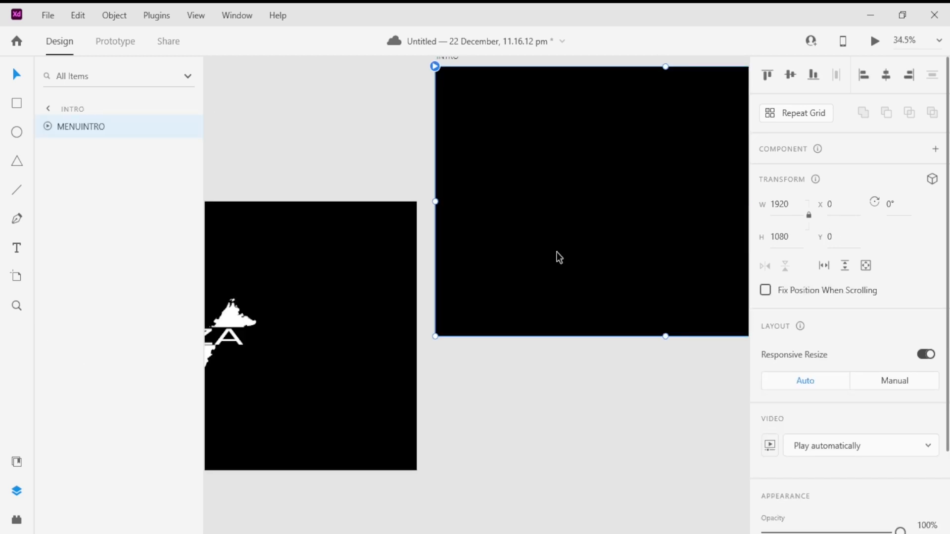
{"action": "scroll", "coordinate": [557, 251], "scroll_direction": "down", "scroll_amount": 3}
{"action": "scroll", "coordinate": [609, 228], "scroll_direction": "up", "scroll_amount": 3}
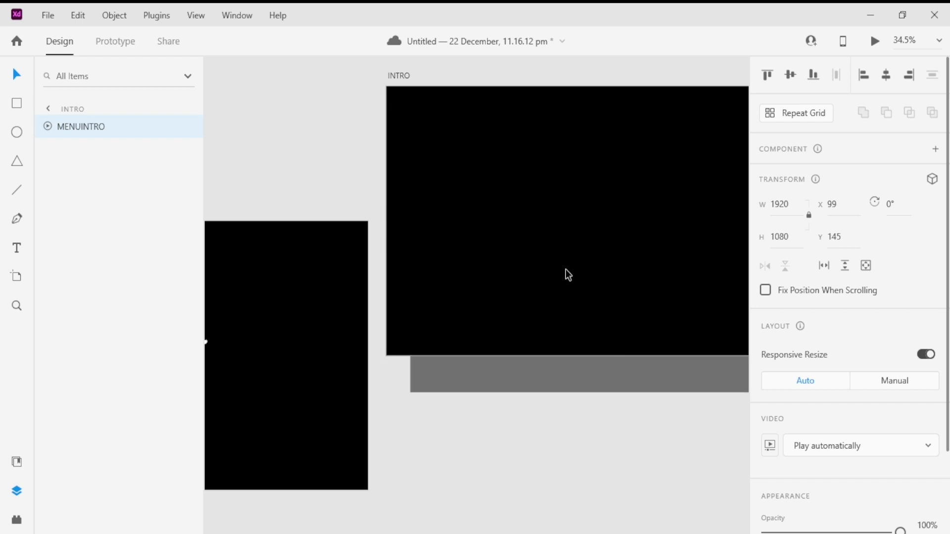
Center the MENUINTRO video vertically and horizontally within the INTRO artboard.
{"action": "left_click", "coordinate": [790, 75]}
{"action": "left_click", "coordinate": [886, 75]}
{"action": "left_click", "coordinate": [590, 409]}
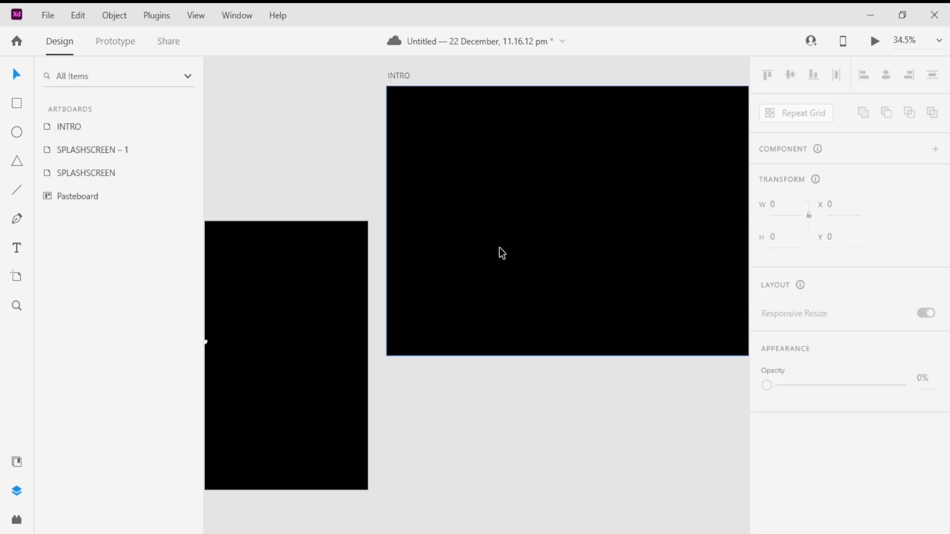
{"action": "left_click", "coordinate": [469, 192]}
{"action": "scroll", "coordinate": [528, 233], "scroll_direction": "up", "scroll_amount": 1}
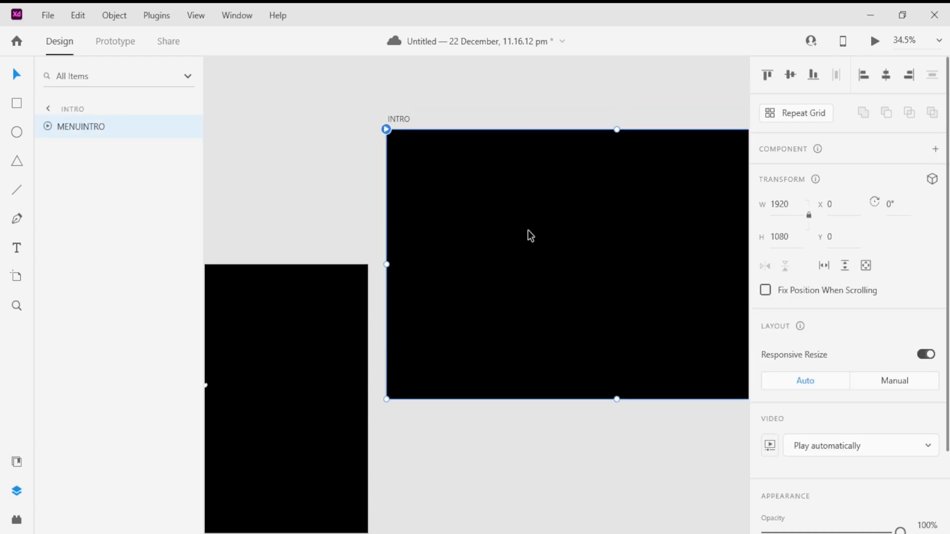
Switch to Prototype mode and connect the SPLASHSCREEN – 1 artboard to the INTRO artboard.
{"action": "scroll", "coordinate": [528, 265], "scroll_direction": "down", "scroll_amount": 4}
{"action": "scroll", "coordinate": [394, 275], "scroll_direction": "up", "scroll_amount": 3}
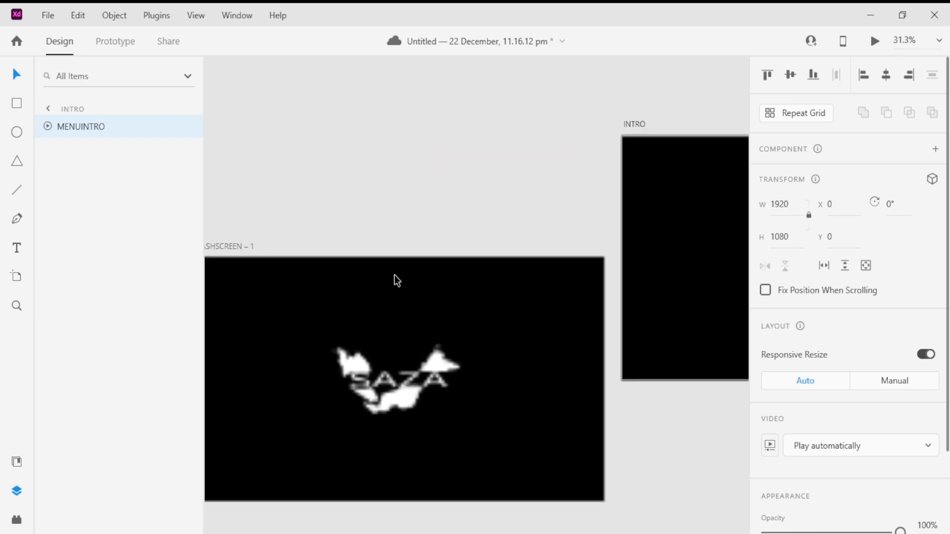
{"action": "scroll", "coordinate": [420, 281], "scroll_direction": "down", "scroll_amount": 3}
{"action": "left_click", "coordinate": [122, 43]}
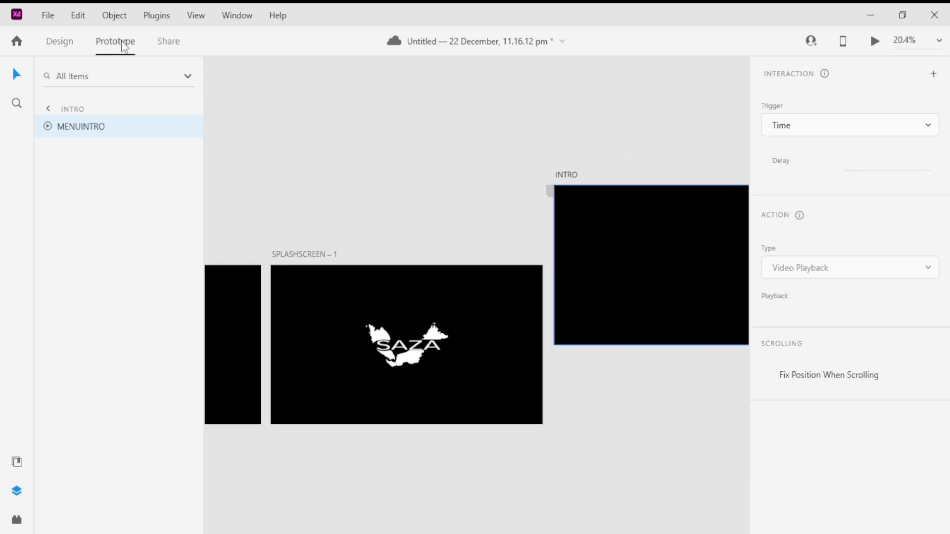
{"action": "left_click", "coordinate": [322, 255]}
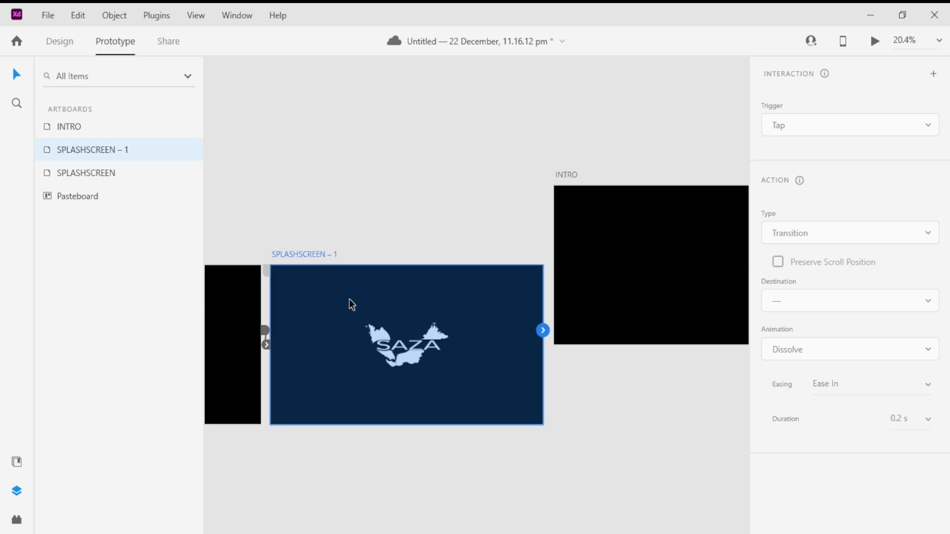
{"action": "left_click_drag", "start_coordinate": [543, 330], "coordinate": [623, 227]}
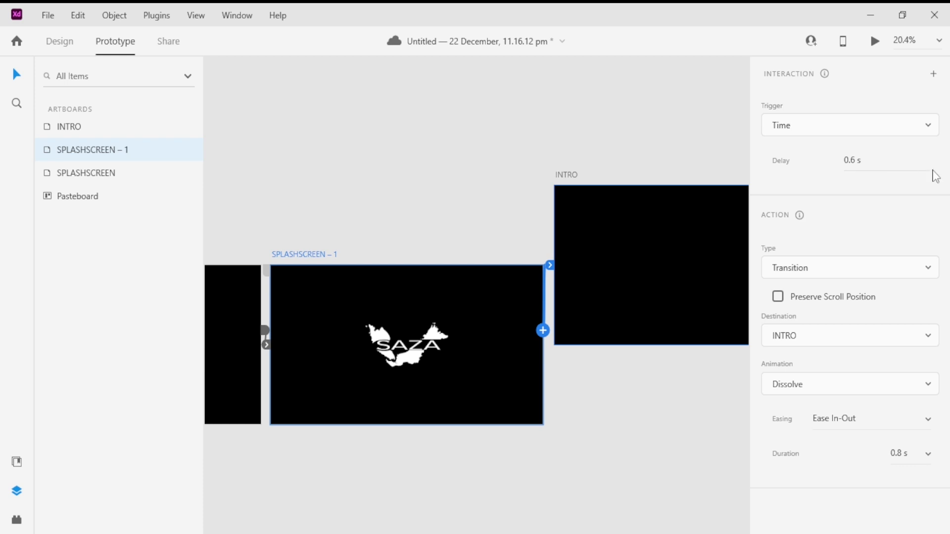
Set the time delay of the SPLASHSCREEN – 1 to INTRO transition to 0.8 s.
{"action": "left_click", "coordinate": [914, 157]}
{"action": "type", "text": "0.8"}
{"action": "key", "text": "Return"}
{"action": "left_click", "coordinate": [673, 440]}
Preview the prototype from the SPLASHSCREEN artboard through to the menu intro video, and close the preview.
{"action": "left_click_drag", "start_coordinate": [376, 372], "coordinate": [653, 361]}
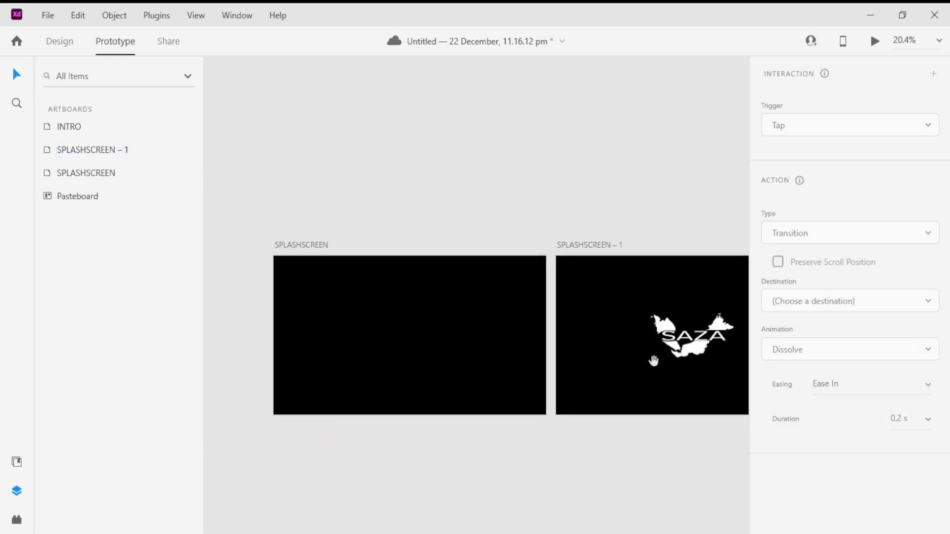
{"action": "left_click", "coordinate": [307, 247]}
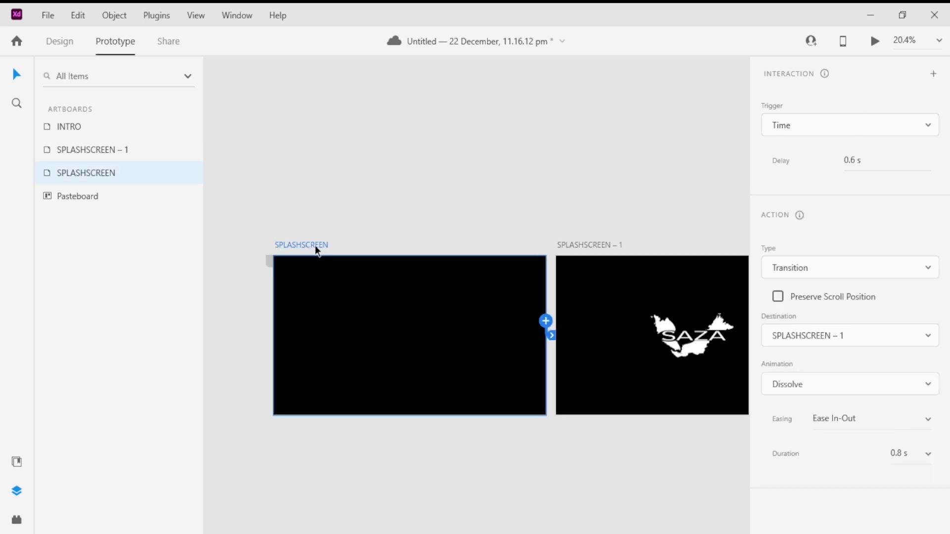
{"action": "left_click", "coordinate": [874, 42]}
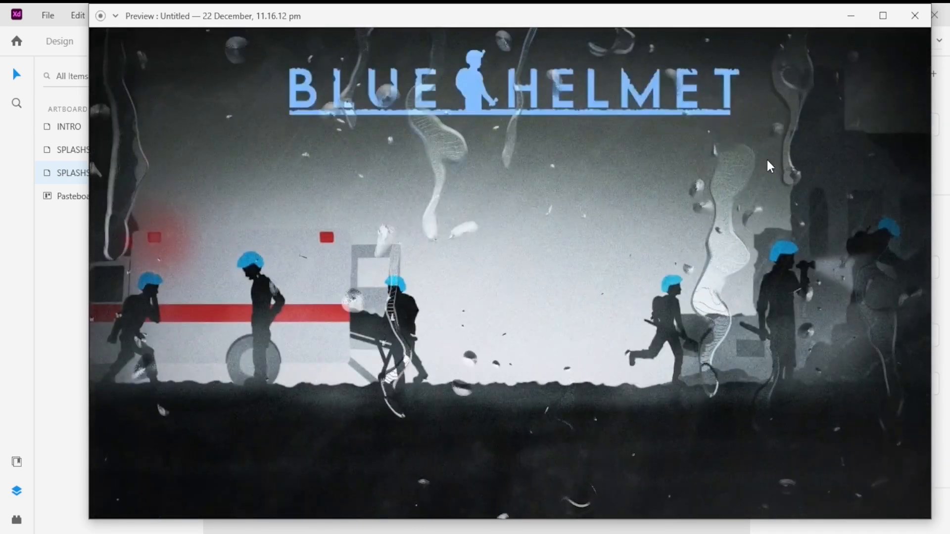
{"action": "left_click", "coordinate": [915, 16]}
{"action": "left_click", "coordinate": [502, 221]}
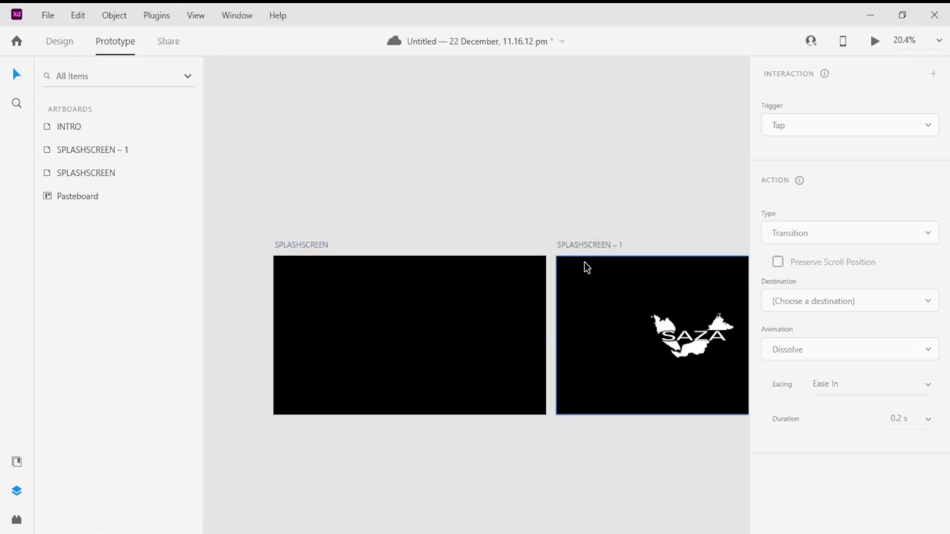
Move the INTRO artboard slightly upward on the canvas and deselect it.
{"action": "left_click_drag", "start_coordinate": [577, 200], "coordinate": [371, 185]}
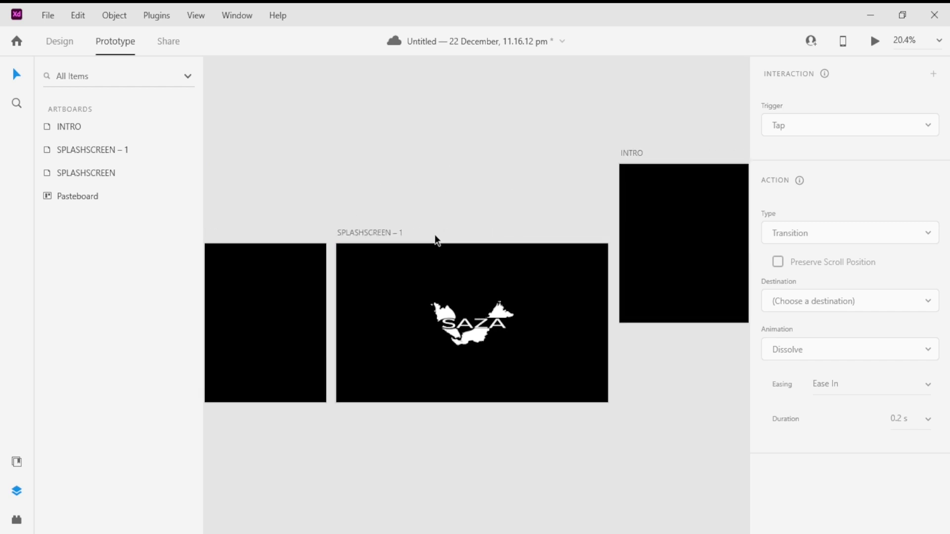
{"action": "left_click_drag", "start_coordinate": [489, 165], "coordinate": [299, 232]}
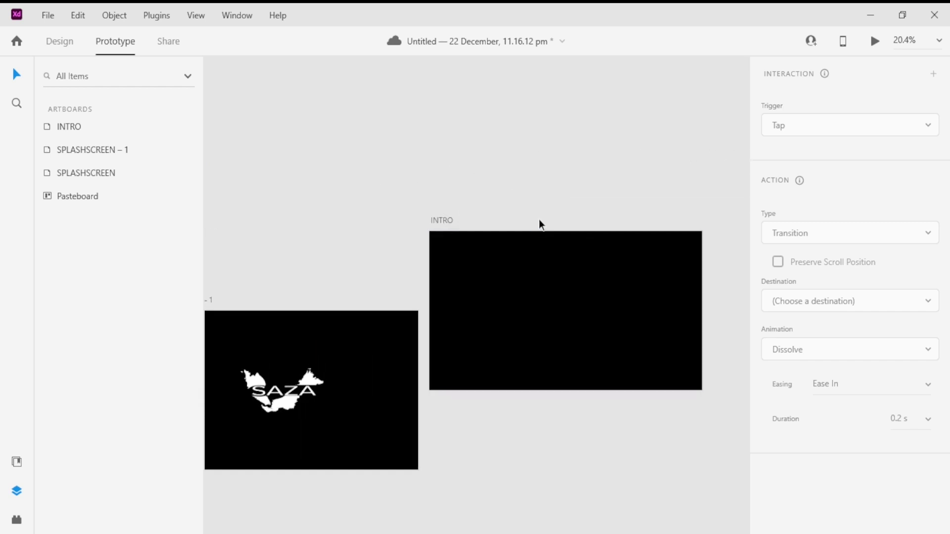
{"action": "left_click_drag", "start_coordinate": [443, 221], "coordinate": [443, 209]}
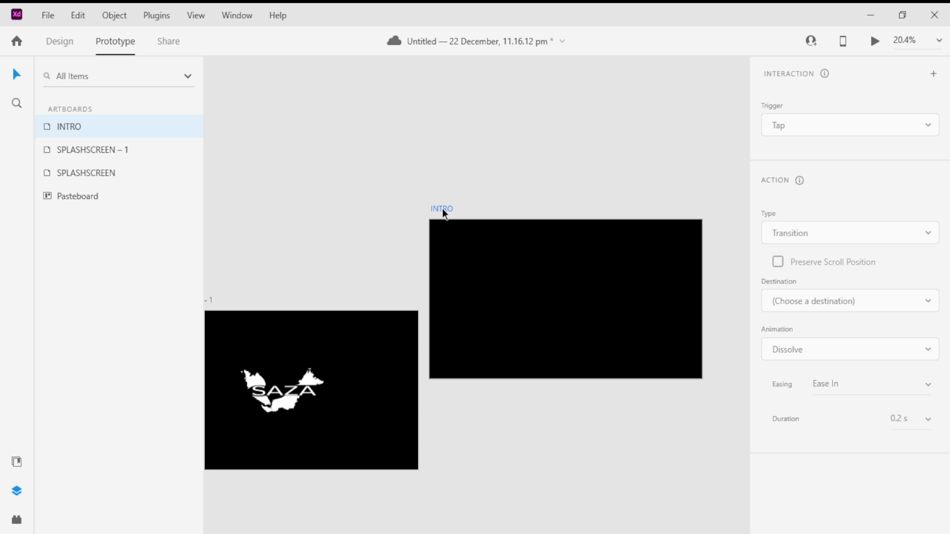
{"action": "left_click", "coordinate": [508, 176]}
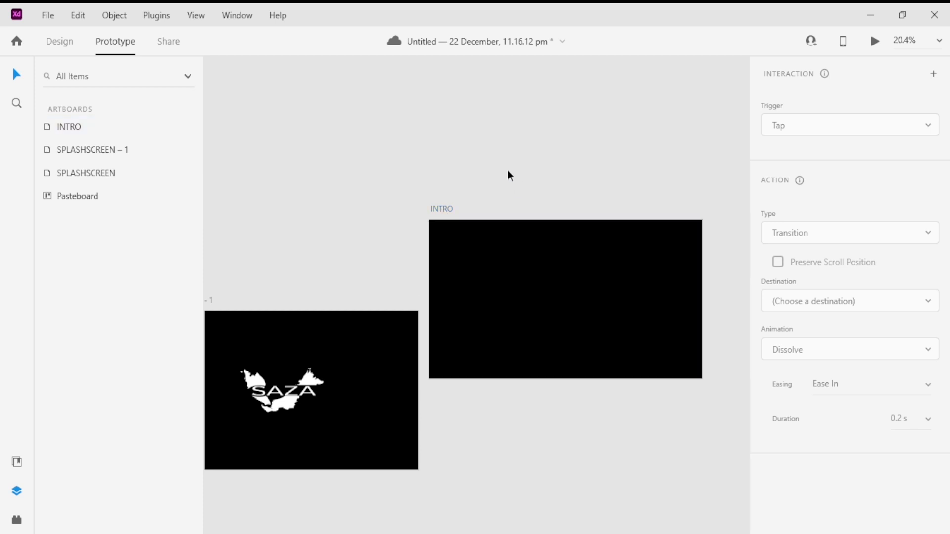
Duplicate the INTRO artboard by copying and pasting it on the canvas.
{"action": "scroll", "coordinate": [540, 206], "scroll_direction": "down", "scroll_amount": 4}
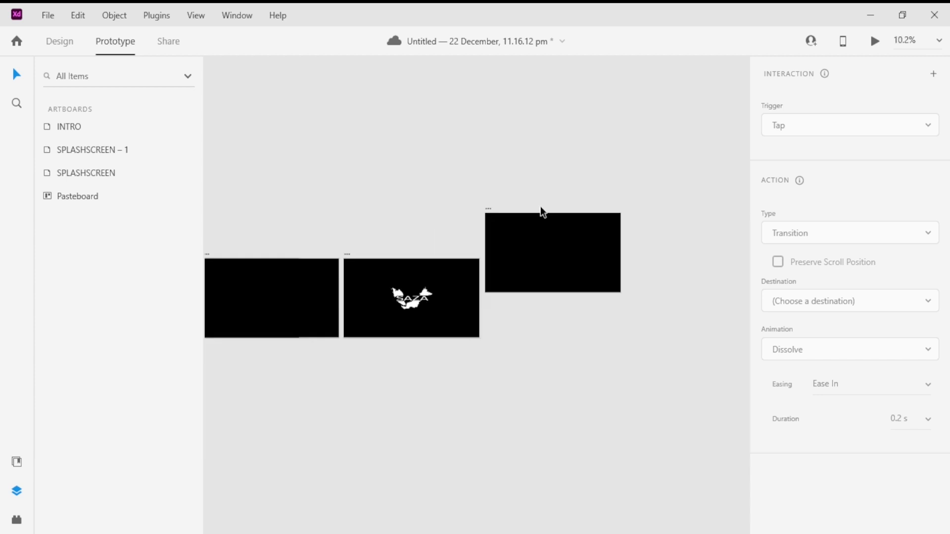
{"action": "scroll", "coordinate": [544, 215], "scroll_direction": "up", "scroll_amount": 3}
{"action": "scroll", "coordinate": [441, 192], "scroll_direction": "up", "scroll_amount": 3}
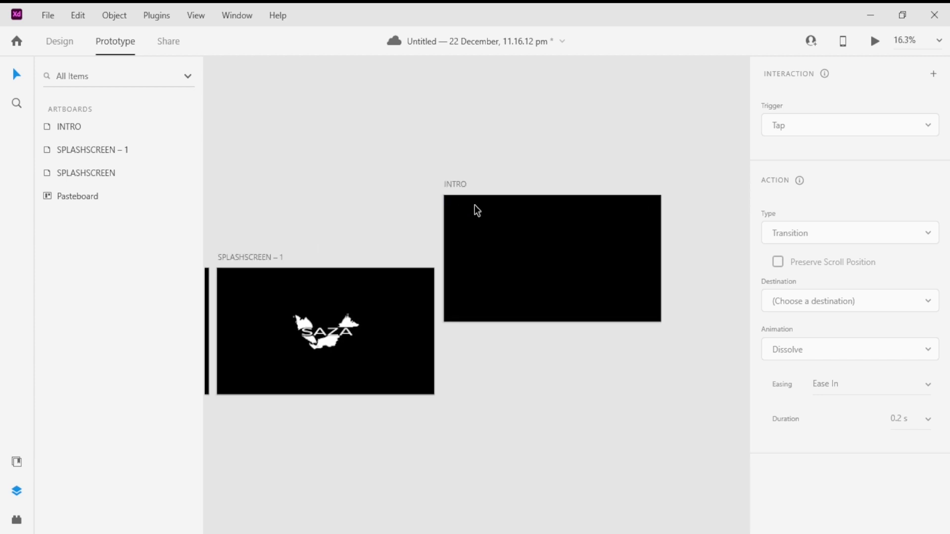
{"action": "right_click", "coordinate": [438, 177]}
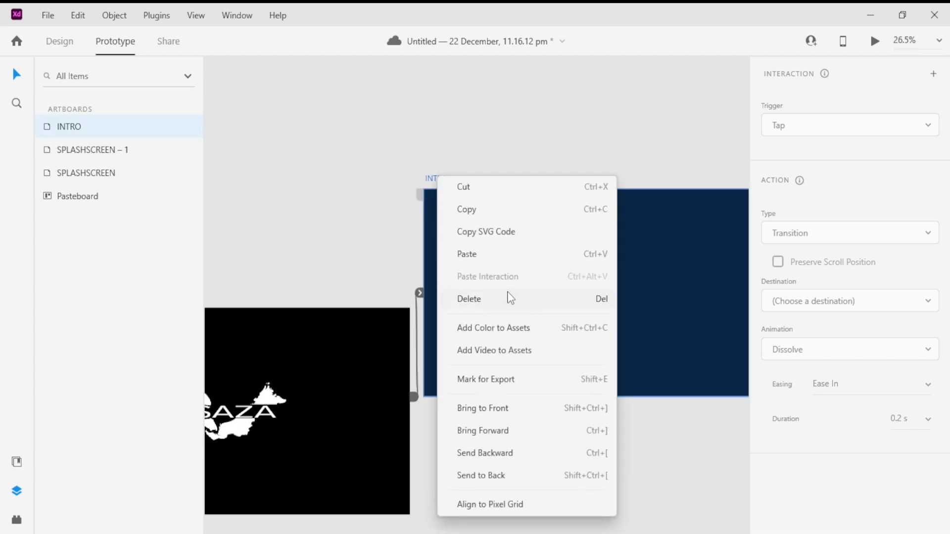
{"action": "left_click", "coordinate": [480, 216]}
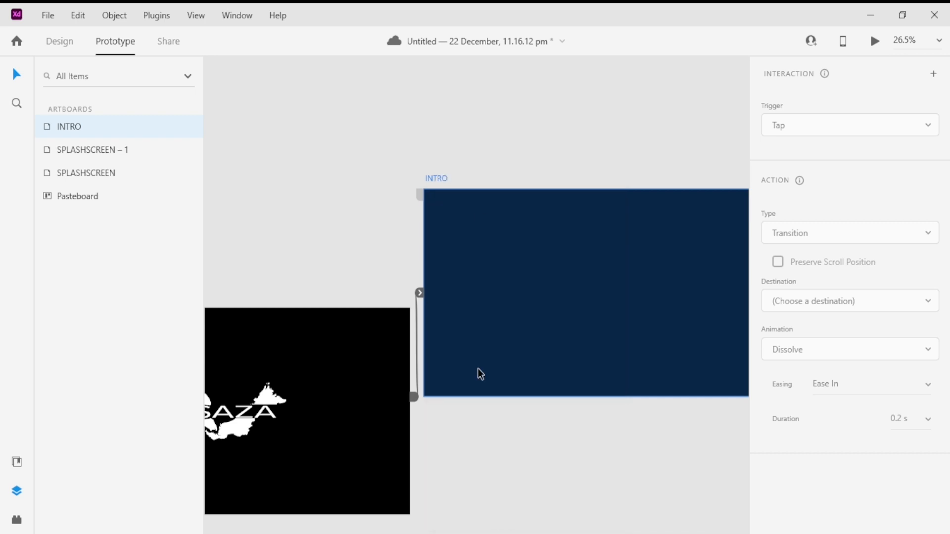
{"action": "scroll", "coordinate": [480, 366], "scroll_direction": "down", "scroll_amount": 3}
{"action": "right_click", "coordinate": [480, 363]}
{"action": "left_click", "coordinate": [514, 375]}
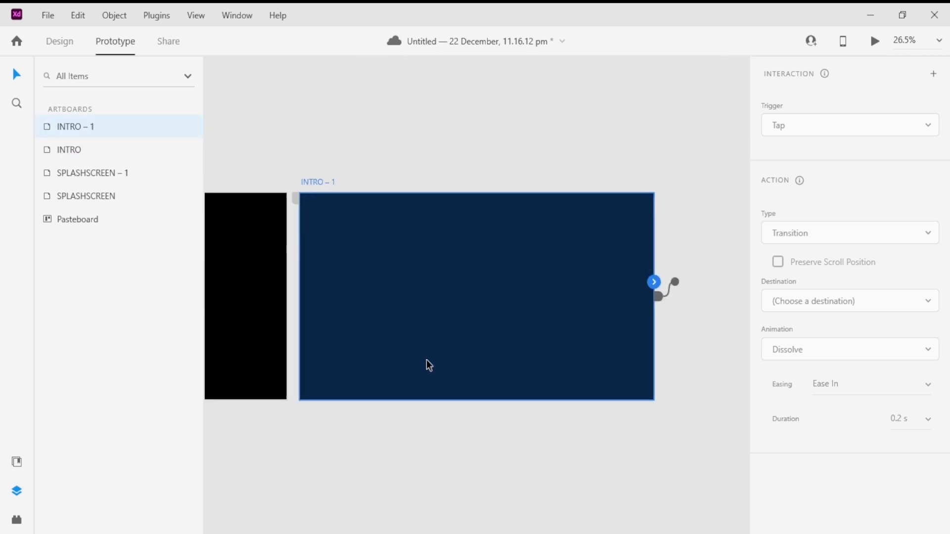
Move the INTRO – 1 artboard directly beneath the INTRO artboard.
{"action": "scroll", "coordinate": [349, 316], "scroll_direction": "down", "scroll_amount": 5}
{"action": "scroll", "coordinate": [349, 316], "scroll_direction": "up", "scroll_amount": 3}
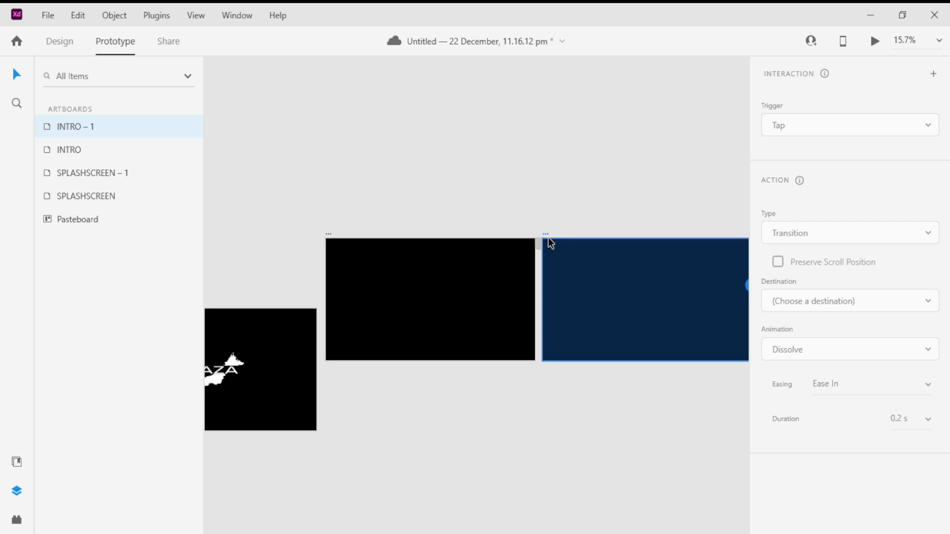
{"action": "left_click_drag", "start_coordinate": [546, 234], "coordinate": [328, 376]}
{"action": "left_click", "coordinate": [610, 324]}
{"action": "scroll", "coordinate": [601, 333], "scroll_direction": "down", "scroll_amount": 3}
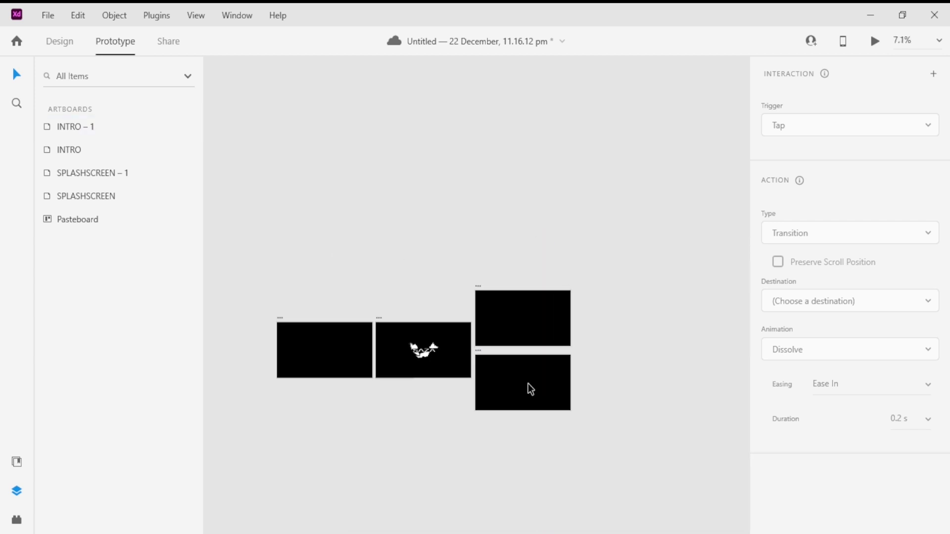
Examine the INTRO, INTRO – 1 and SPLASHSCREEN – 1 artboards, including the MENUINTRO video's interaction settings.
{"action": "scroll", "coordinate": [527, 384], "scroll_direction": "up", "scroll_amount": 3}
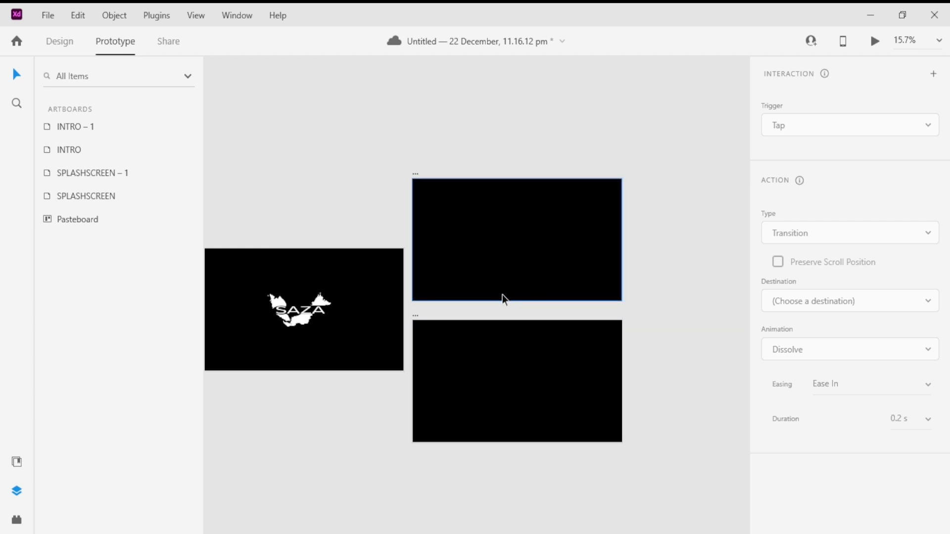
{"action": "scroll", "coordinate": [515, 312], "scroll_direction": "up", "scroll_amount": 1}
{"action": "scroll", "coordinate": [529, 324], "scroll_direction": "up", "scroll_amount": 4}
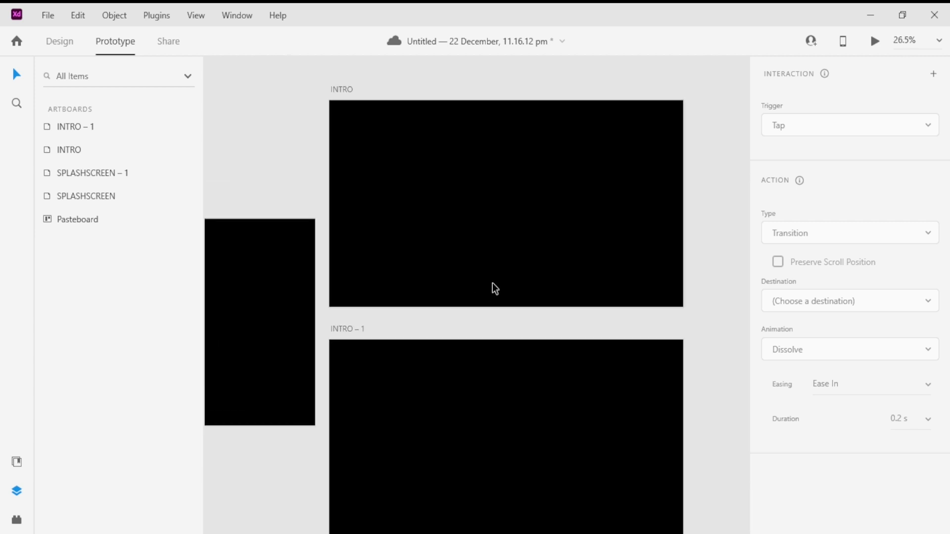
{"action": "left_click", "coordinate": [441, 371]}
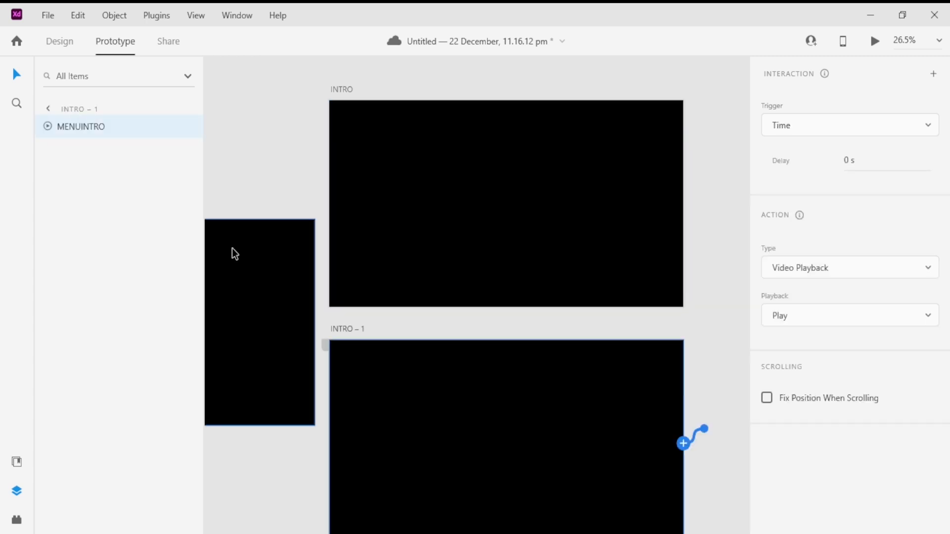
{"action": "left_click", "coordinate": [275, 360]}
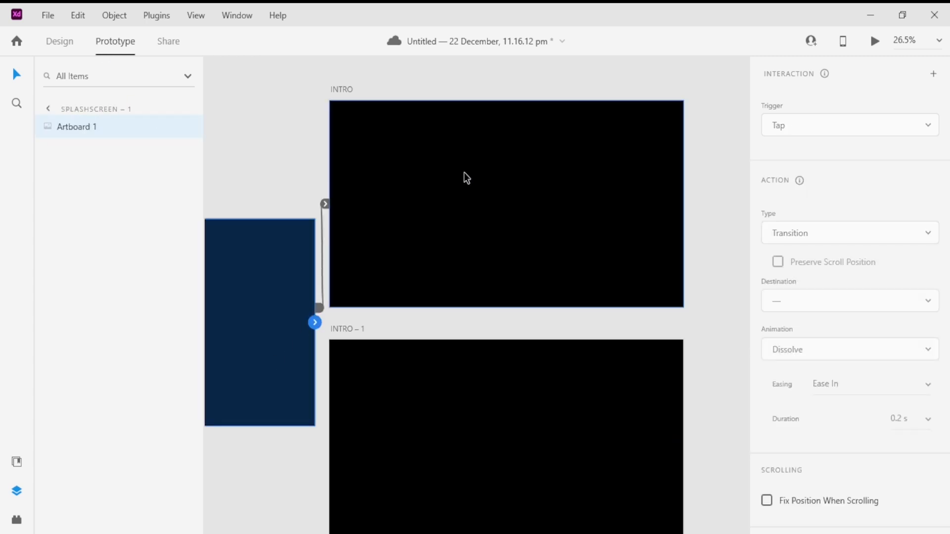
{"action": "left_click", "coordinate": [371, 122]}
{"action": "left_click", "coordinate": [443, 475]}
{"action": "scroll", "coordinate": [458, 346], "scroll_direction": "down", "scroll_amount": 5}
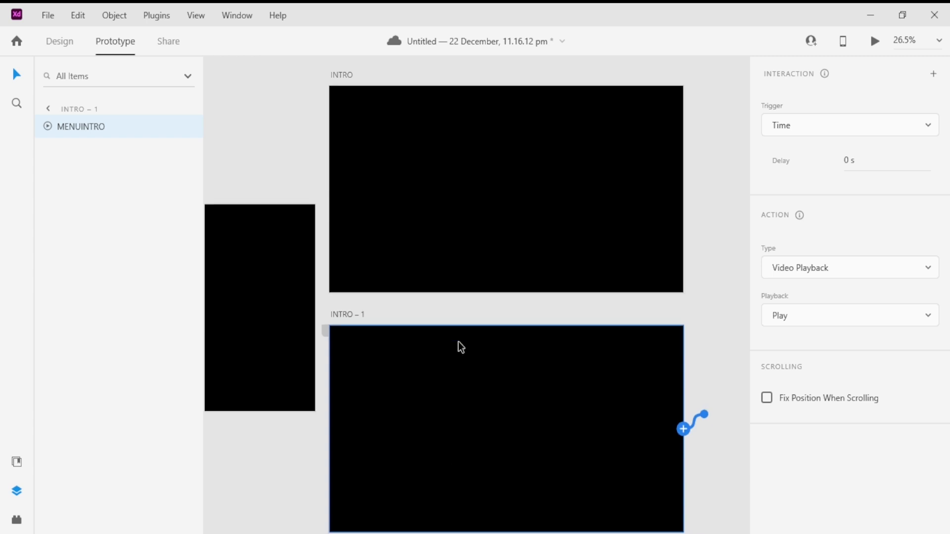
{"action": "left_click", "coordinate": [482, 196]}
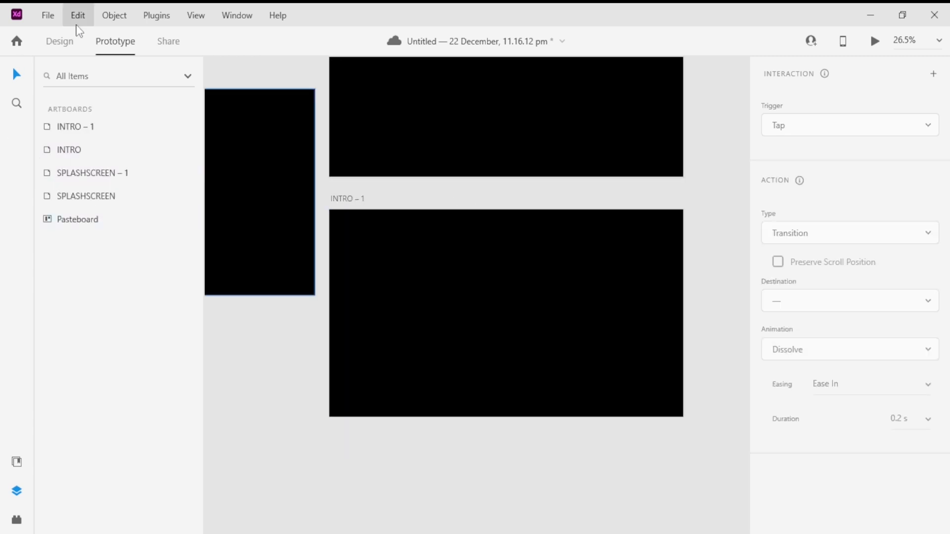
Return to Design mode and add the text PRESS TO START in the lower middle of the INTRO – 1 artboard.
{"action": "left_click", "coordinate": [63, 41]}
{"action": "left_click", "coordinate": [18, 250]}
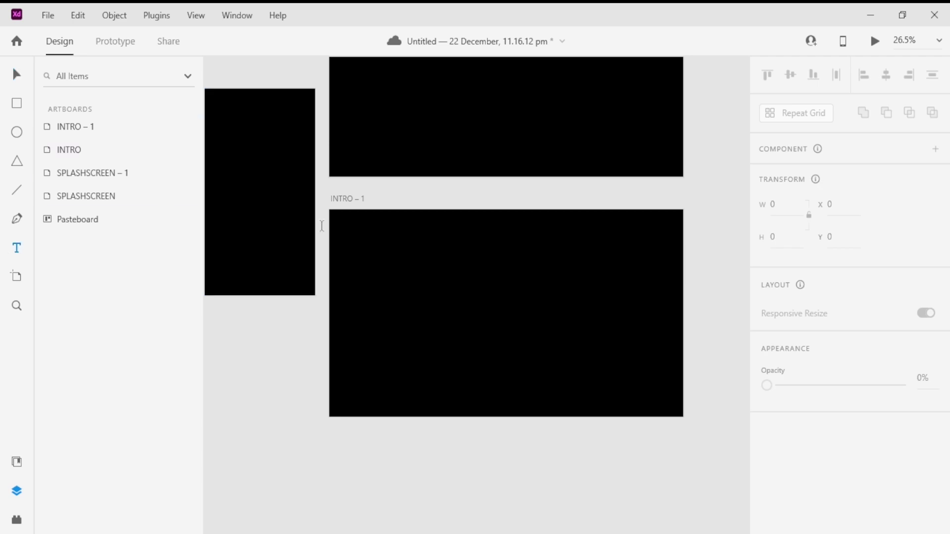
{"action": "left_click", "coordinate": [476, 372]}
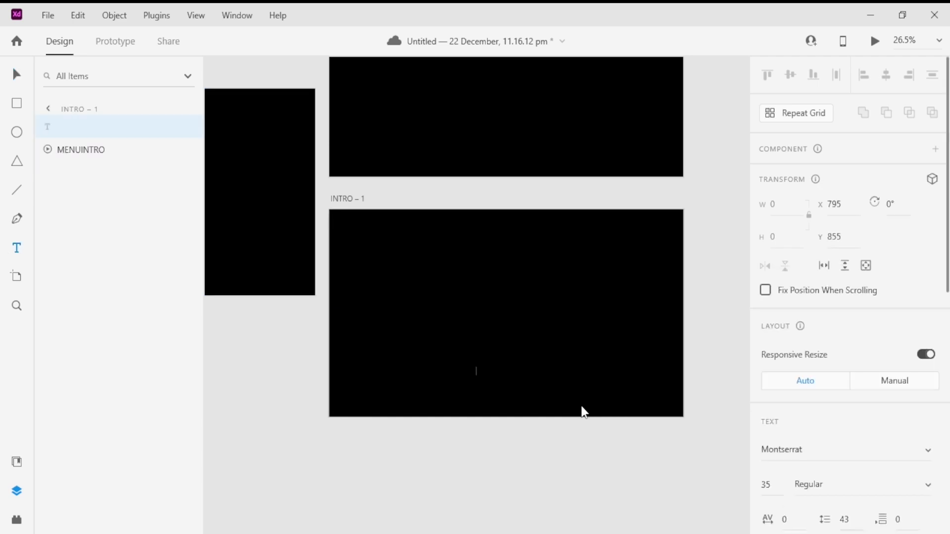
{"action": "scroll", "coordinate": [835, 449], "scroll_direction": "down", "scroll_amount": 3}
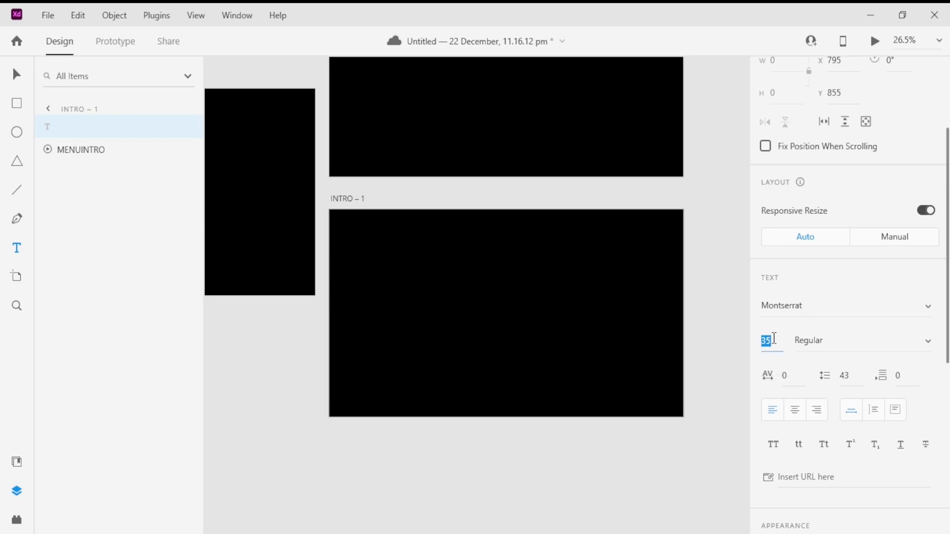
{"action": "left_click", "coordinate": [474, 374]}
{"action": "type", "text": "PRESS TO START"}
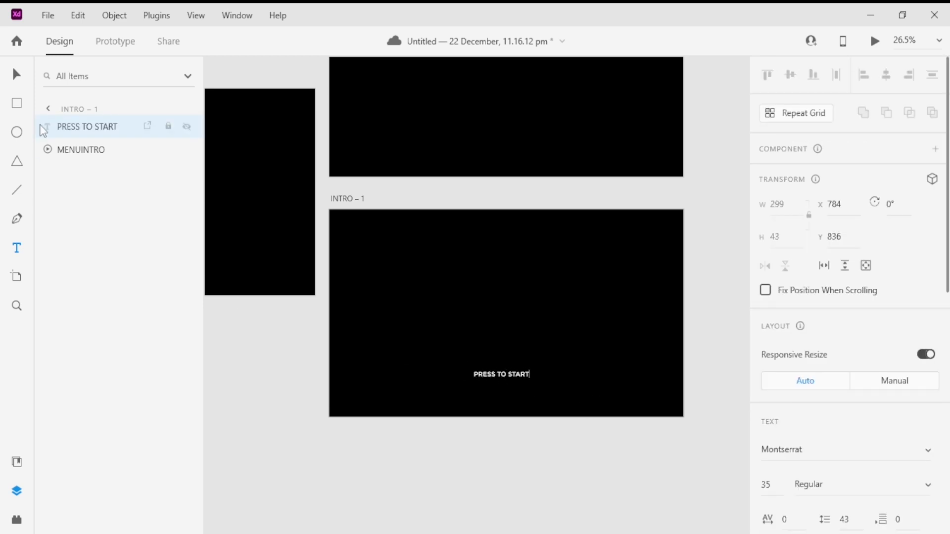
{"action": "key", "text": "Escape"}
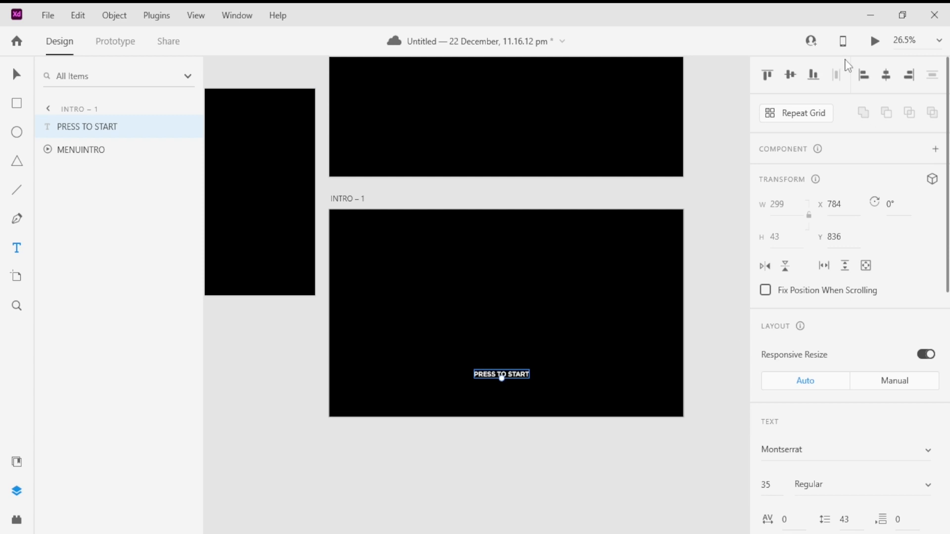
Center the PRESS TO START text horizontally on the INTRO – 1 artboard and deselect it.
{"action": "left_click", "coordinate": [886, 75]}
{"action": "left_click", "coordinate": [16, 74]}
{"action": "left_click", "coordinate": [562, 442]}
Change the font weight of the PRESS TO START text and deselect it.
{"action": "scroll", "coordinate": [532, 435], "scroll_direction": "up", "scroll_amount": 2}
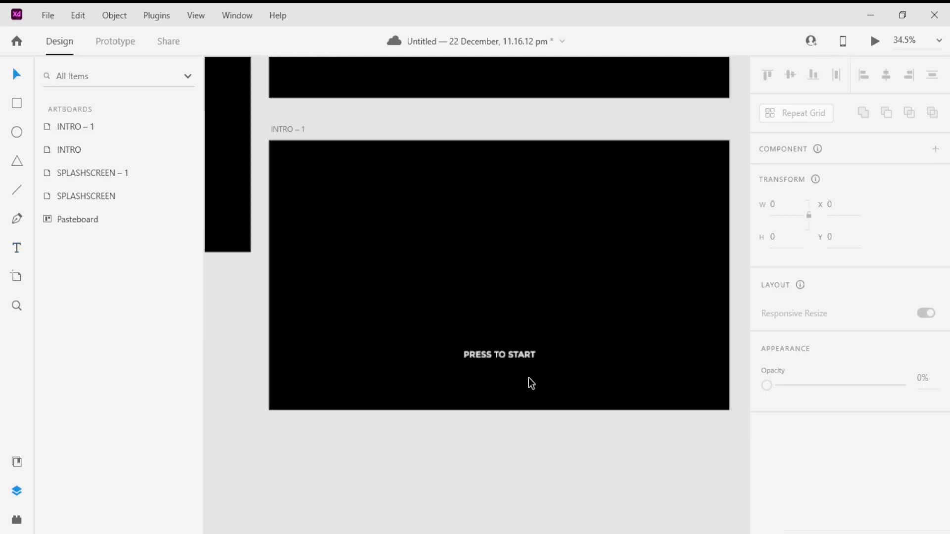
{"action": "scroll", "coordinate": [528, 378], "scroll_direction": "up", "scroll_amount": 2}
{"action": "left_click", "coordinate": [502, 339]}
{"action": "left_click", "coordinate": [928, 485]}
{"action": "left_click", "coordinate": [854, 456]}
{"action": "left_click", "coordinate": [590, 364]}
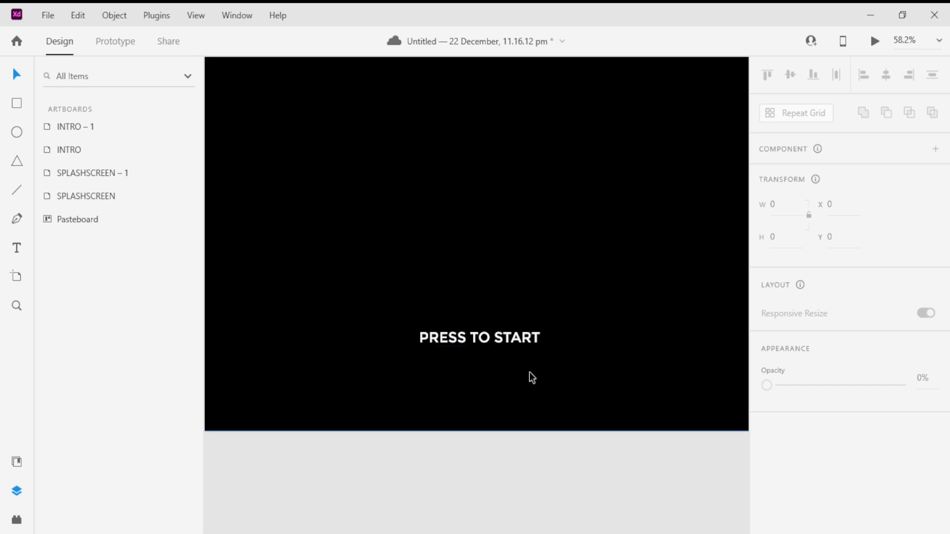
{"action": "scroll", "coordinate": [480, 358], "scroll_direction": "down", "scroll_amount": 4}
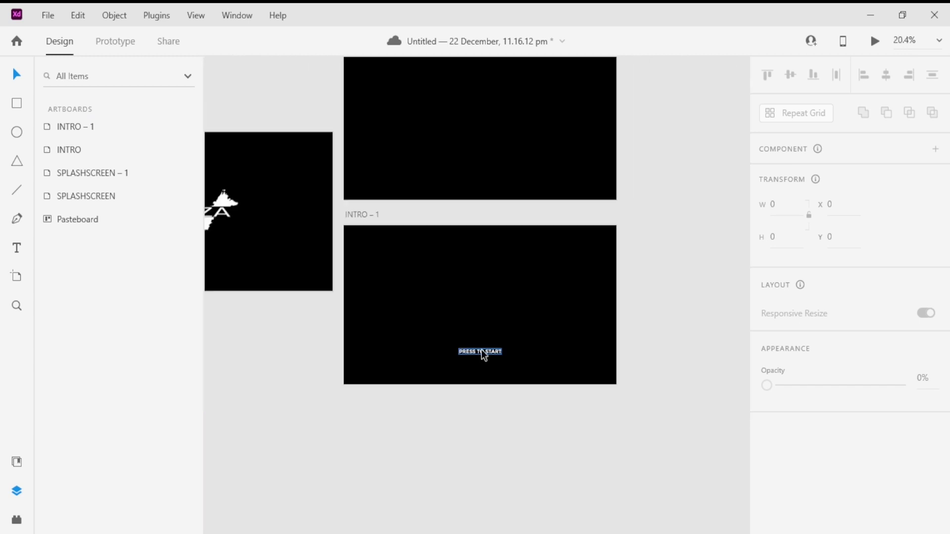
Try to copy the PRESS TO START text from INTRO – 1 onto the INTRO artboard, and undo the paste.
{"action": "left_click", "coordinate": [481, 350]}
{"action": "scroll", "coordinate": [576, 240], "scroll_direction": "up", "scroll_amount": 2}
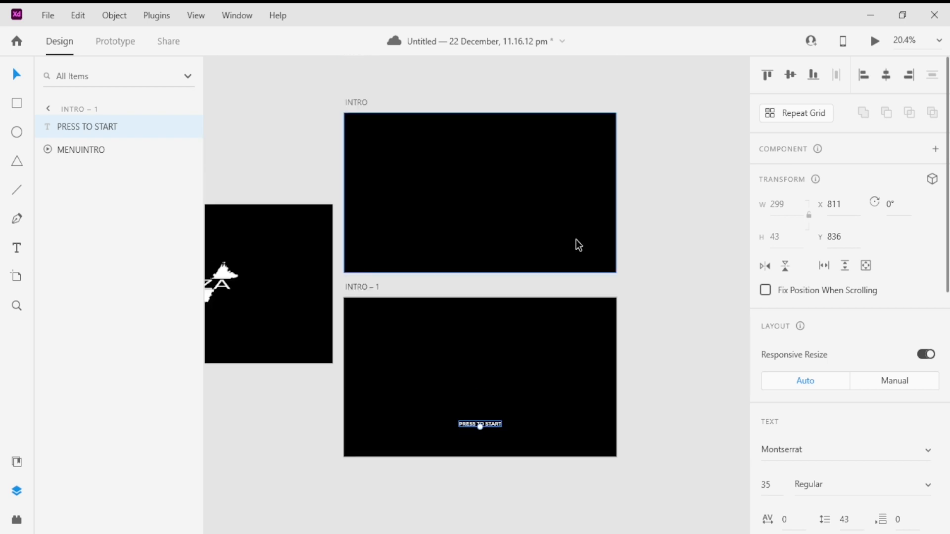
{"action": "scroll", "coordinate": [576, 240], "scroll_direction": "up", "scroll_amount": 1}
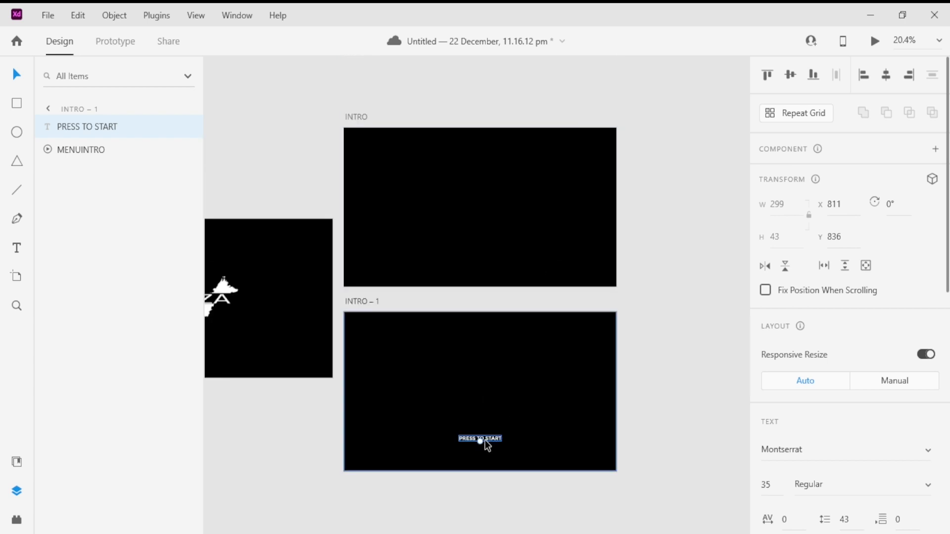
{"action": "left_click", "coordinate": [489, 214]}
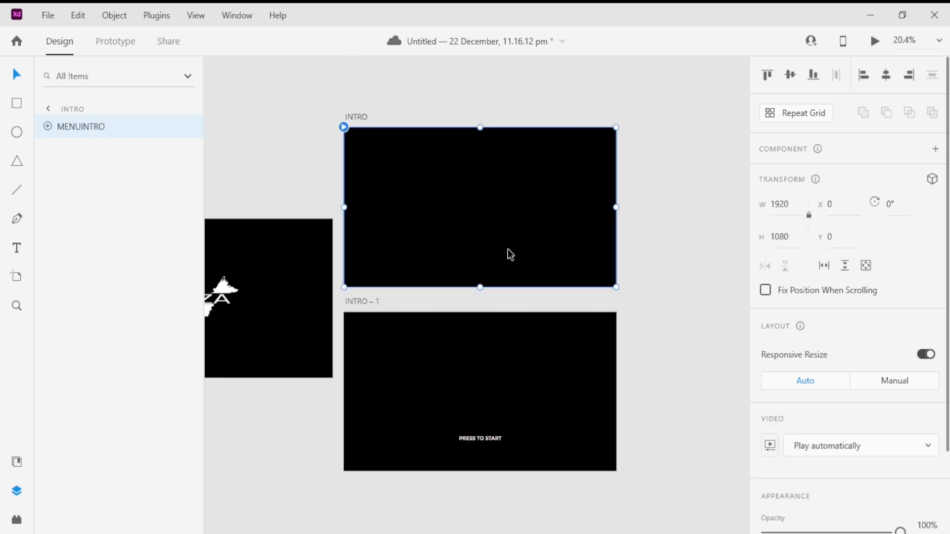
{"action": "key", "text": "ctrl+v"}
{"action": "key", "text": "ctrl+z"}
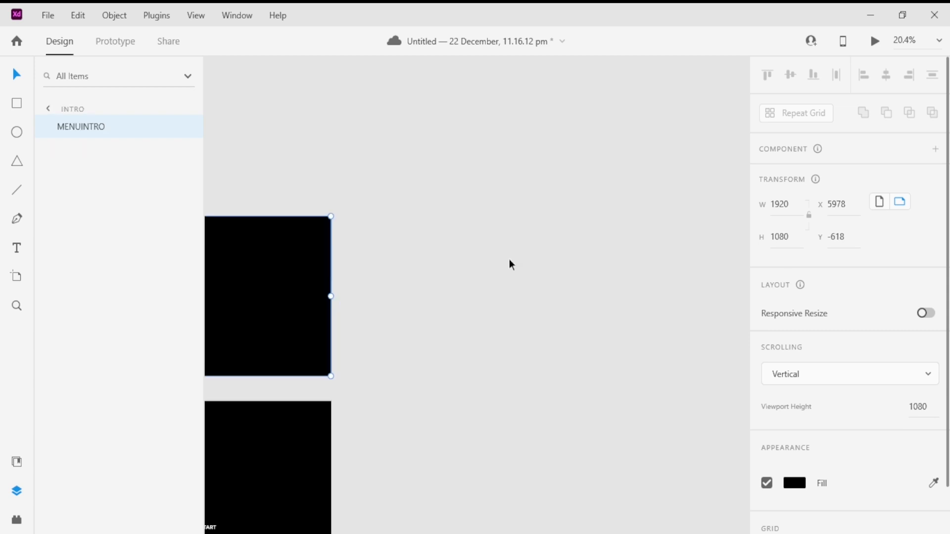
{"action": "left_click_drag", "start_coordinate": [420, 266], "coordinate": [722, 79]}
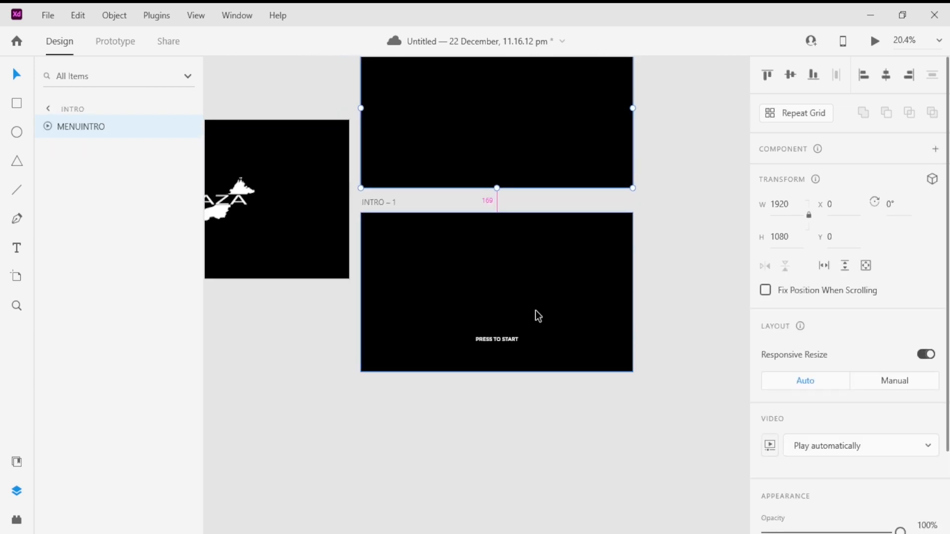
Copy the PRESS TO START text from INTRO – 1 and paste it at the same position on the INTRO artboard.
{"action": "scroll", "coordinate": [535, 314], "scroll_direction": "up", "scroll_amount": 5}
{"action": "left_click", "coordinate": [453, 382]}
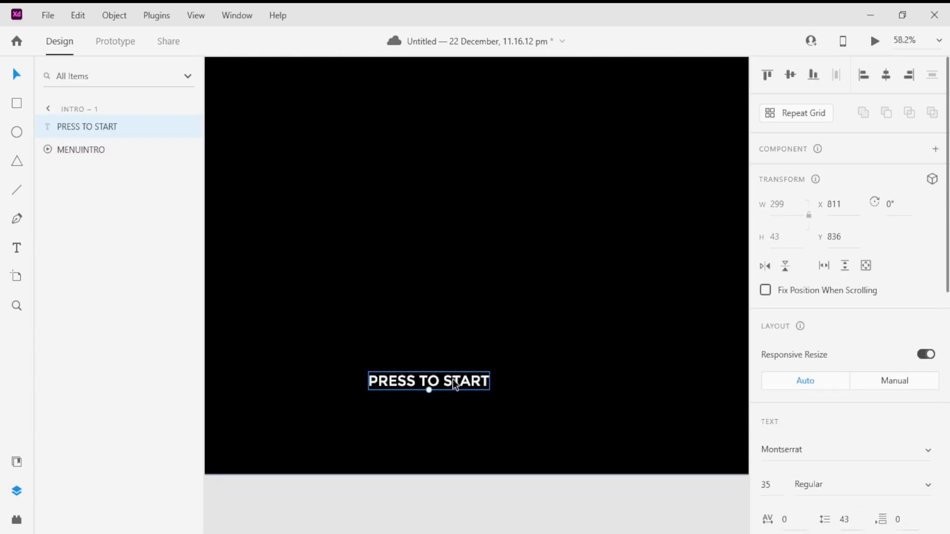
{"action": "left_click", "coordinate": [574, 356]}
{"action": "scroll", "coordinate": [560, 346], "scroll_direction": "down", "scroll_amount": 5}
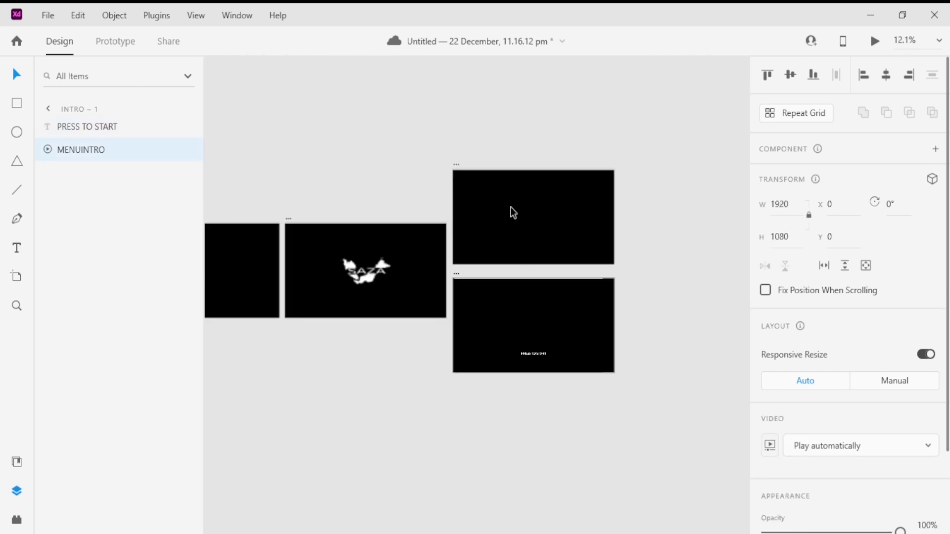
{"action": "scroll", "coordinate": [510, 207], "scroll_direction": "up", "scroll_amount": 5}
{"action": "left_click", "coordinate": [538, 218]}
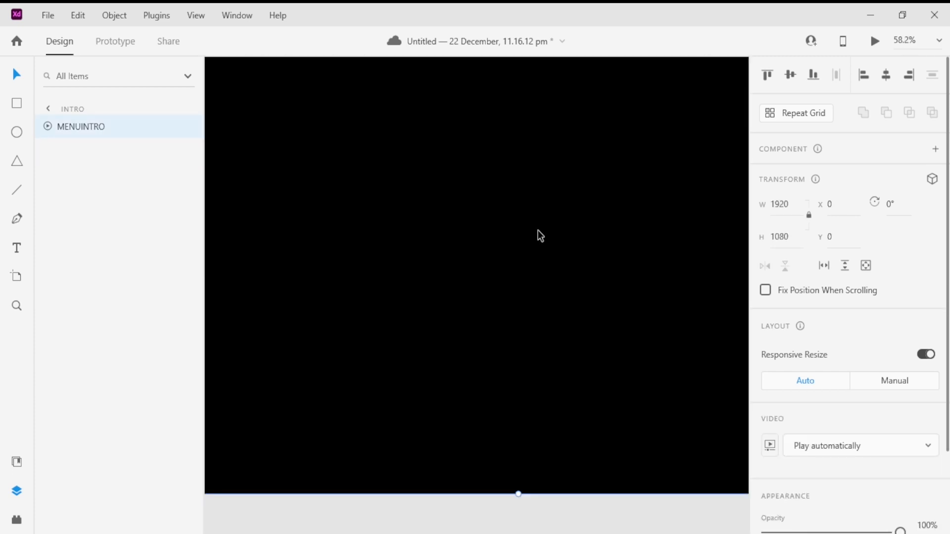
{"action": "key", "text": "ctrl+z"}
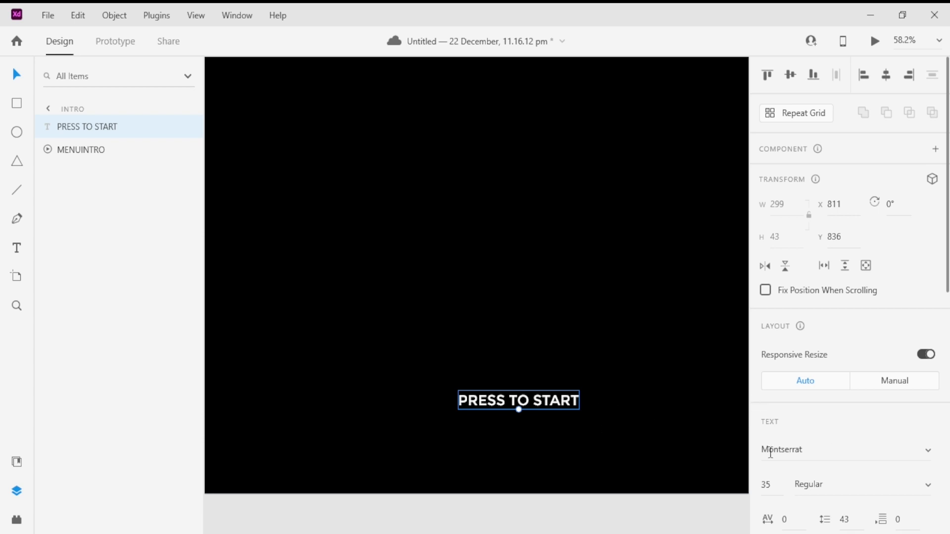
Lower the opacity of the PRESS TO START text on the INTRO artboard to 0% and deselect it.
{"action": "scroll", "coordinate": [841, 448], "scroll_direction": "down", "scroll_amount": 6}
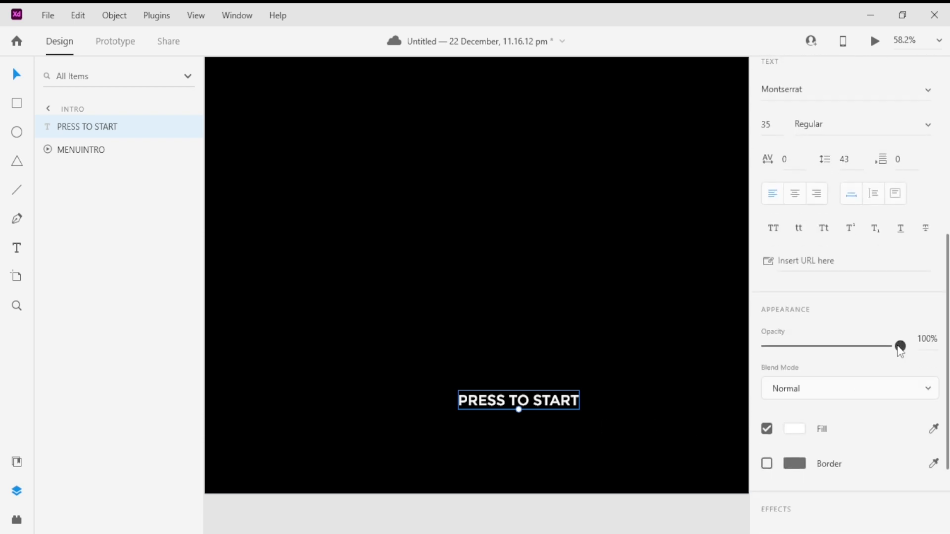
{"action": "left_click_drag", "start_coordinate": [898, 347], "coordinate": [660, 352]}
{"action": "left_click", "coordinate": [608, 513]}
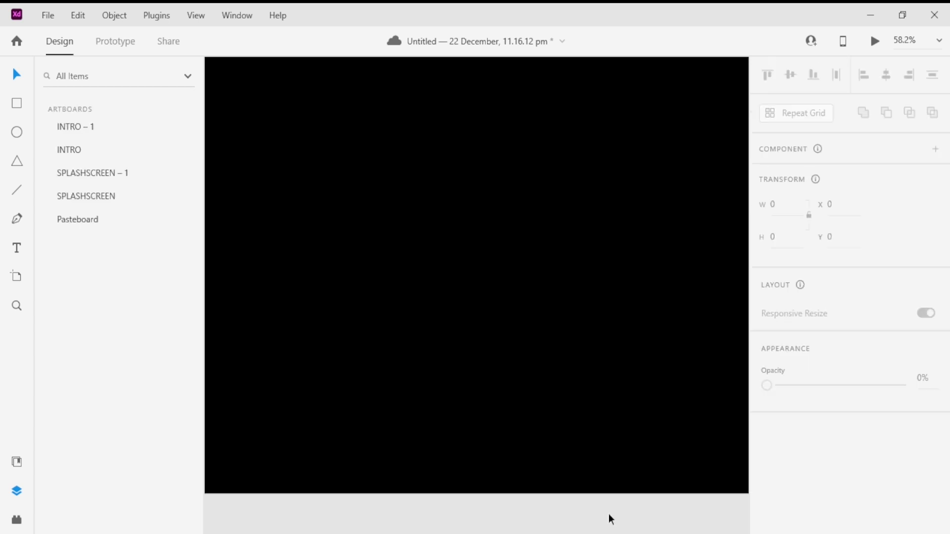
{"action": "scroll", "coordinate": [608, 514], "scroll_direction": "down", "scroll_amount": 2}
{"action": "scroll", "coordinate": [515, 372], "scroll_direction": "down", "scroll_amount": 5}
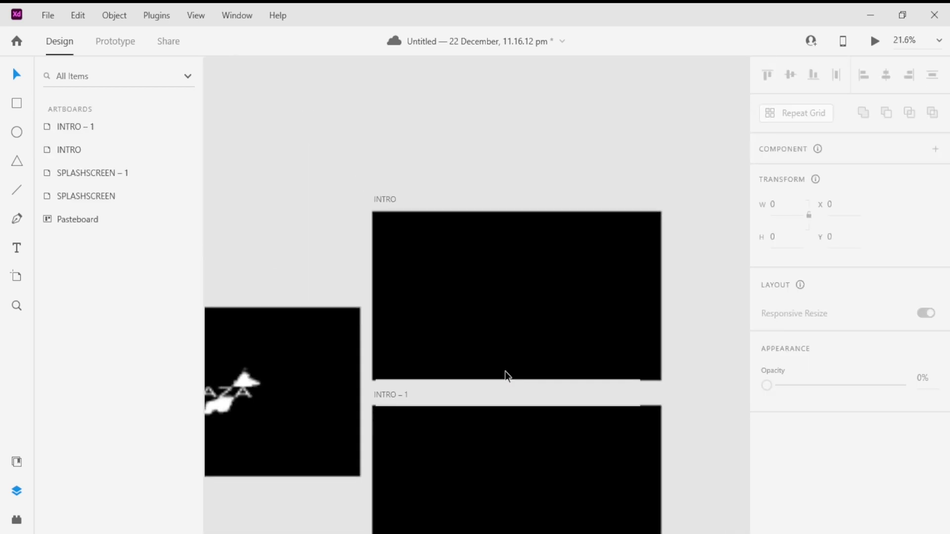
In Prototype mode, link the INTRO artboard to INTRO – 1 with a Time trigger and a 0.6 s delay.
{"action": "left_click", "coordinate": [115, 41]}
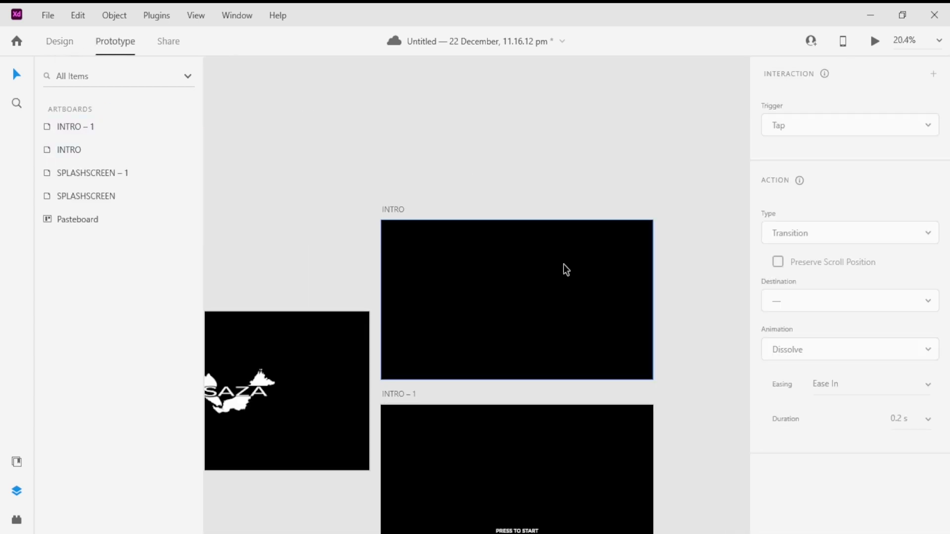
{"action": "left_click", "coordinate": [397, 209]}
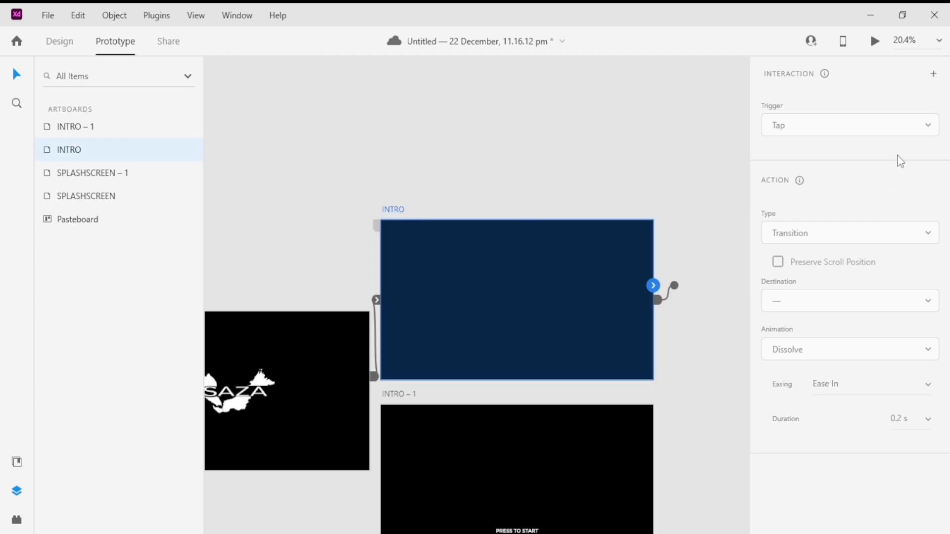
{"action": "left_click_drag", "start_coordinate": [655, 302], "coordinate": [559, 458]}
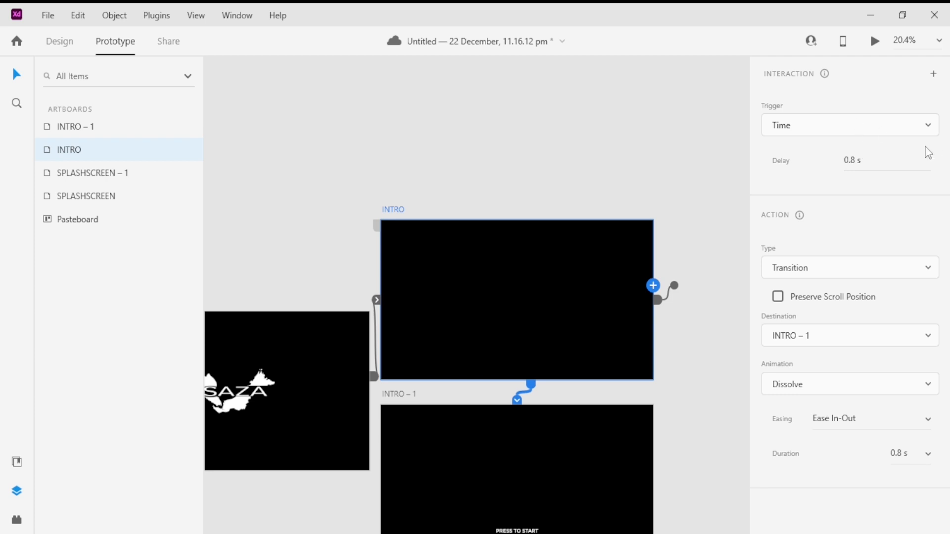
{"action": "left_click", "coordinate": [908, 160]}
{"action": "key", "text": "Return"}
Set the INTRO to INTRO – 1 interaction to Auto-Animate with a 0.8 s duration and deselect the artboard.
{"action": "left_click", "coordinate": [921, 274]}
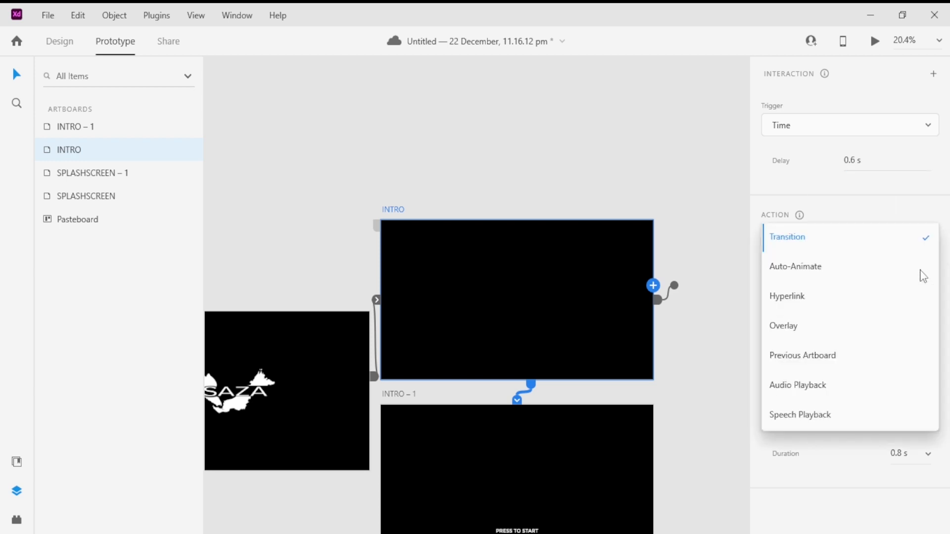
{"action": "left_click", "coordinate": [832, 272]}
{"action": "scroll", "coordinate": [525, 348], "scroll_direction": "down", "scroll_amount": 3}
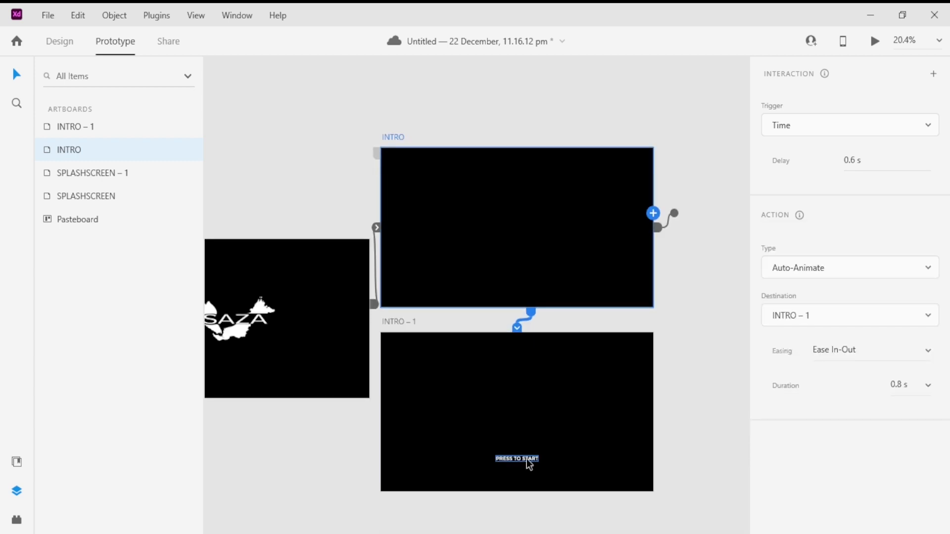
{"action": "scroll", "coordinate": [551, 376], "scroll_direction": "up", "scroll_amount": 2}
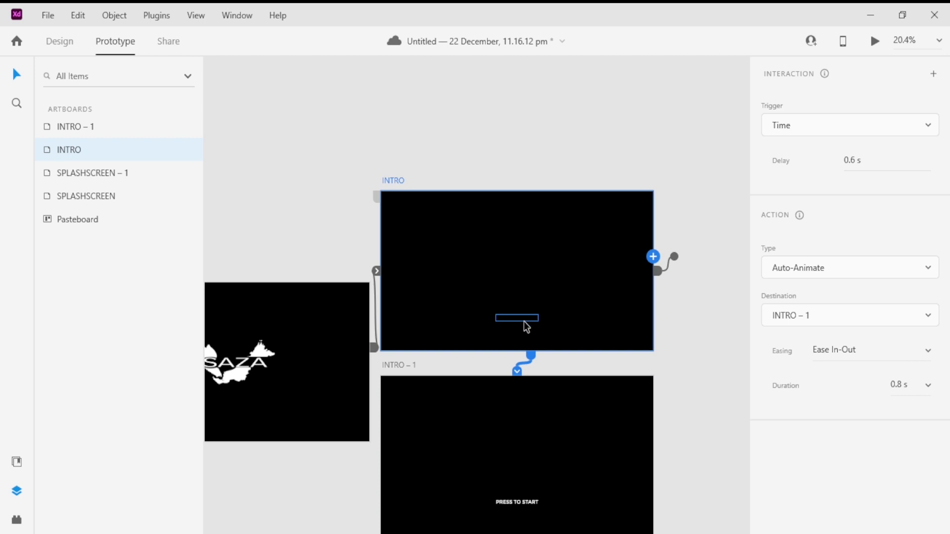
{"action": "scroll", "coordinate": [527, 322], "scroll_direction": "down", "scroll_amount": 2}
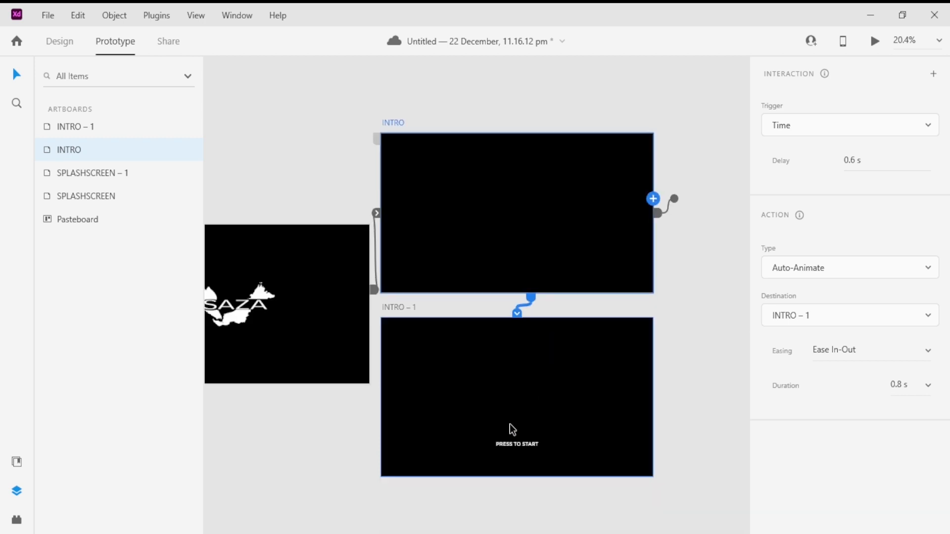
{"action": "scroll", "coordinate": [559, 420], "scroll_direction": "up", "scroll_amount": 3}
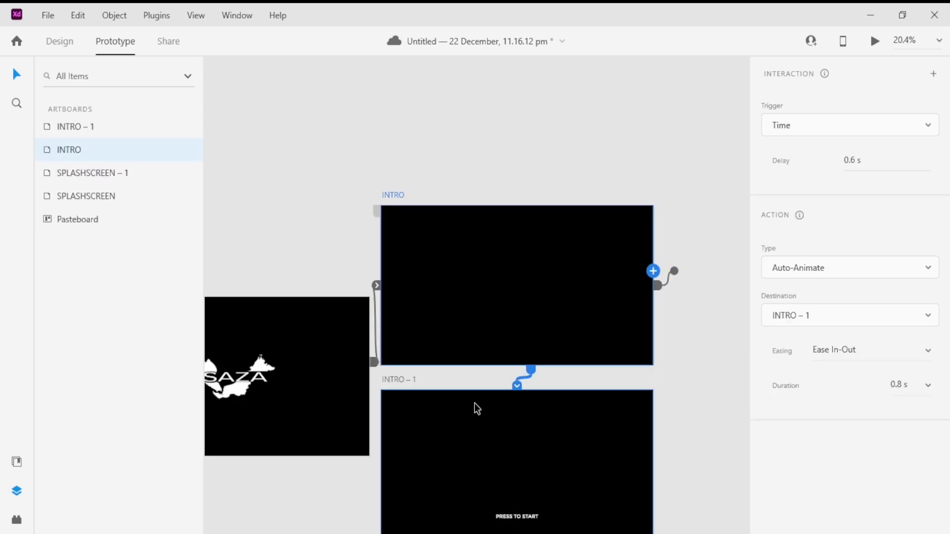
{"action": "left_click", "coordinate": [927, 385]}
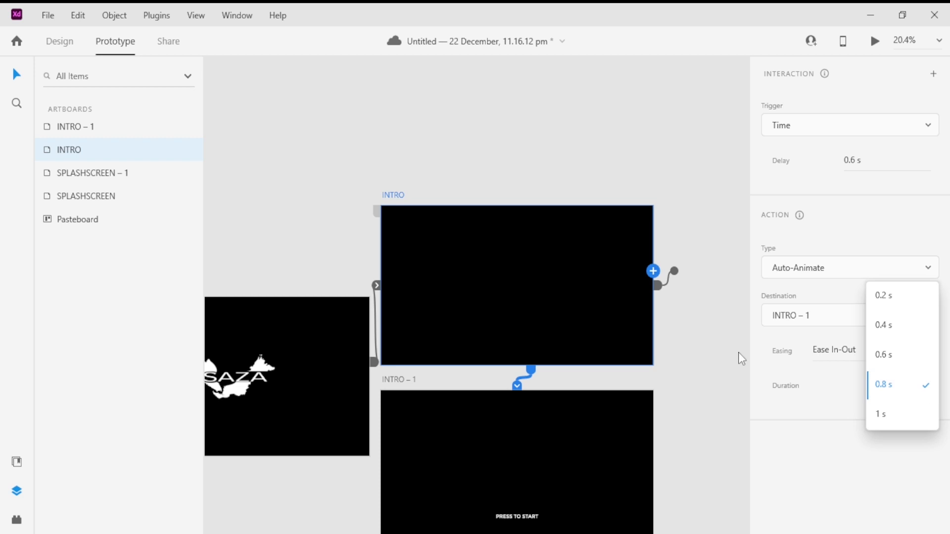
{"action": "left_click", "coordinate": [908, 396]}
{"action": "left_click", "coordinate": [690, 363]}
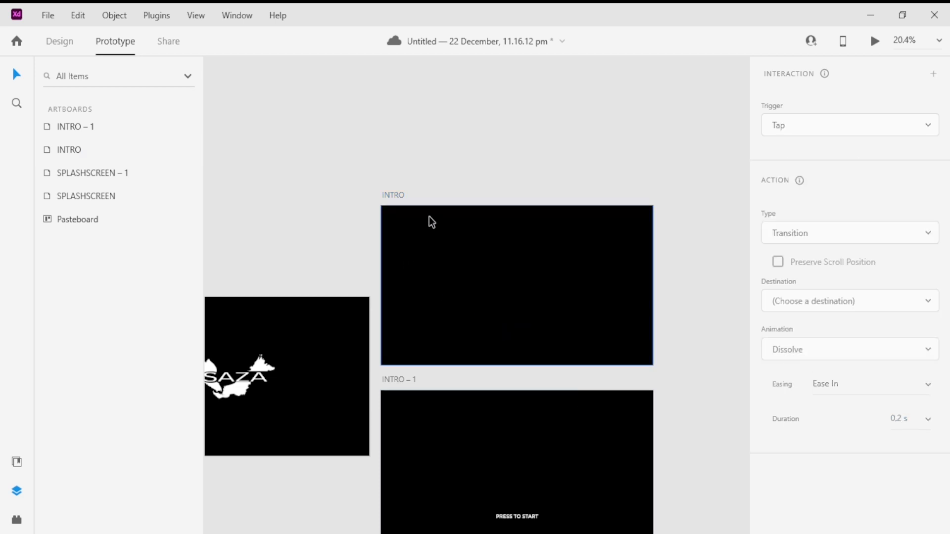
Preview the prototype from the INTRO artboard to check the PRESS TO START fade, and close the preview.
{"action": "left_click", "coordinate": [394, 194]}
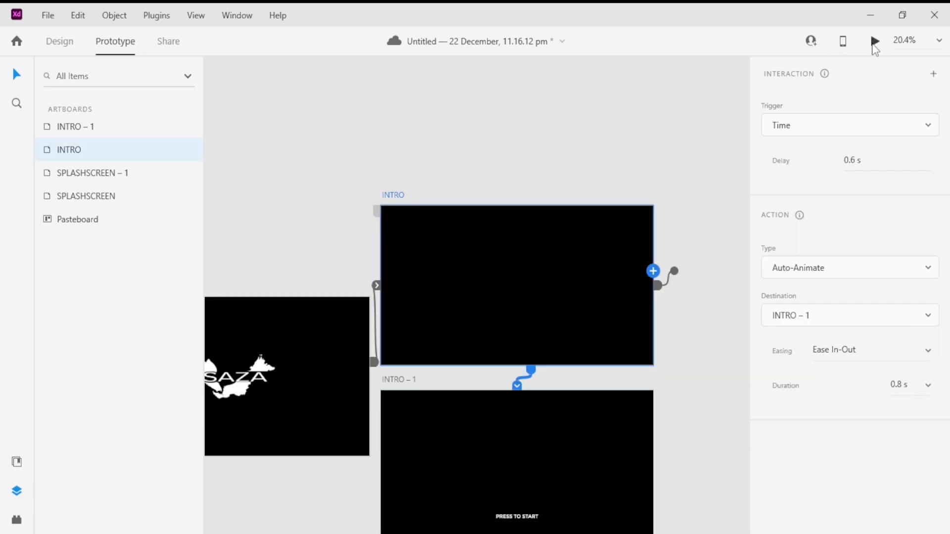
{"action": "key", "text": "ctrl+Return"}
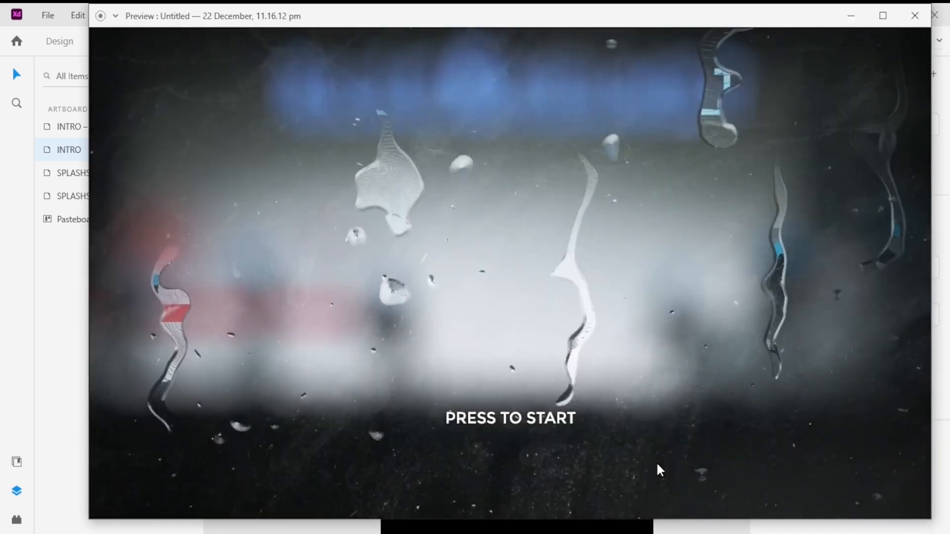
{"action": "left_click", "coordinate": [916, 17]}
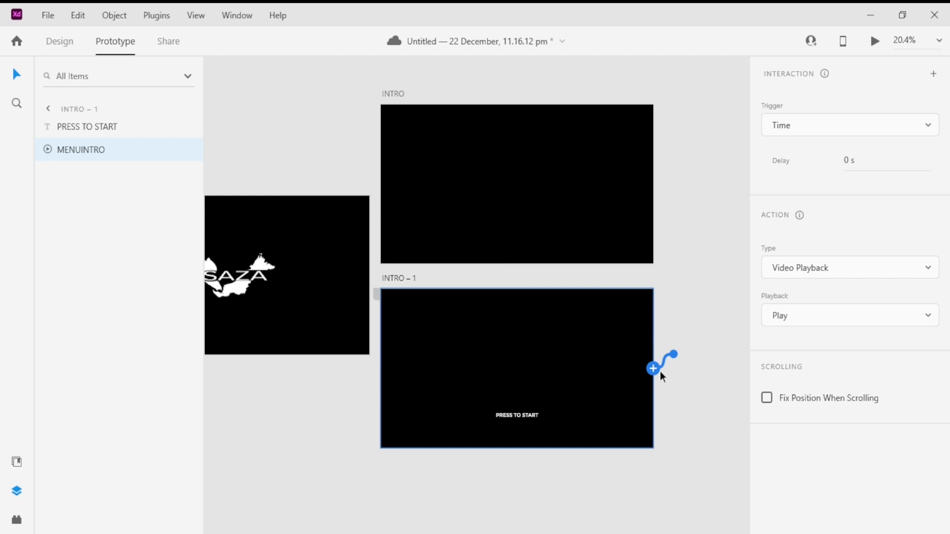
Try to link the MENUINTRO video on INTRO – 1 to the INTRO artboard, and undo the link.
{"action": "left_click_drag", "start_coordinate": [661, 372], "coordinate": [540, 207]}
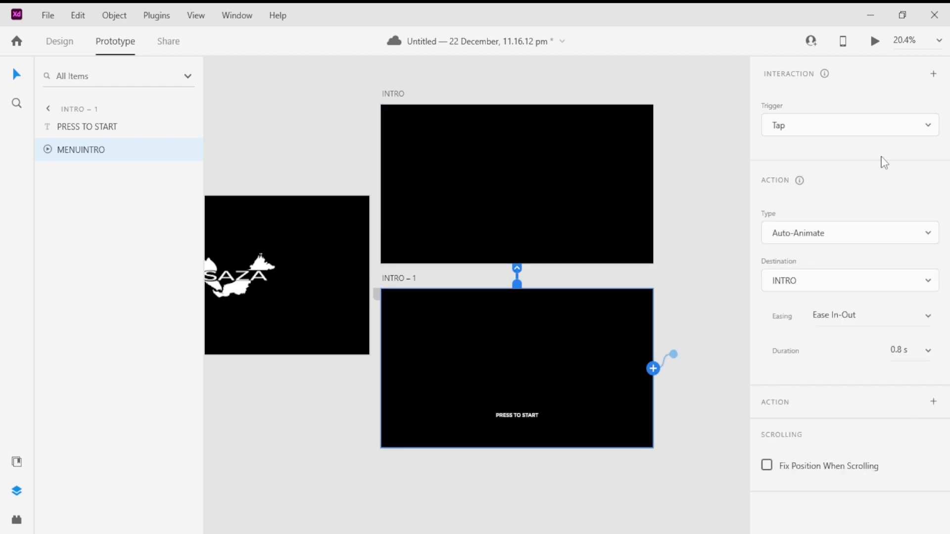
{"action": "left_click", "coordinate": [930, 130]}
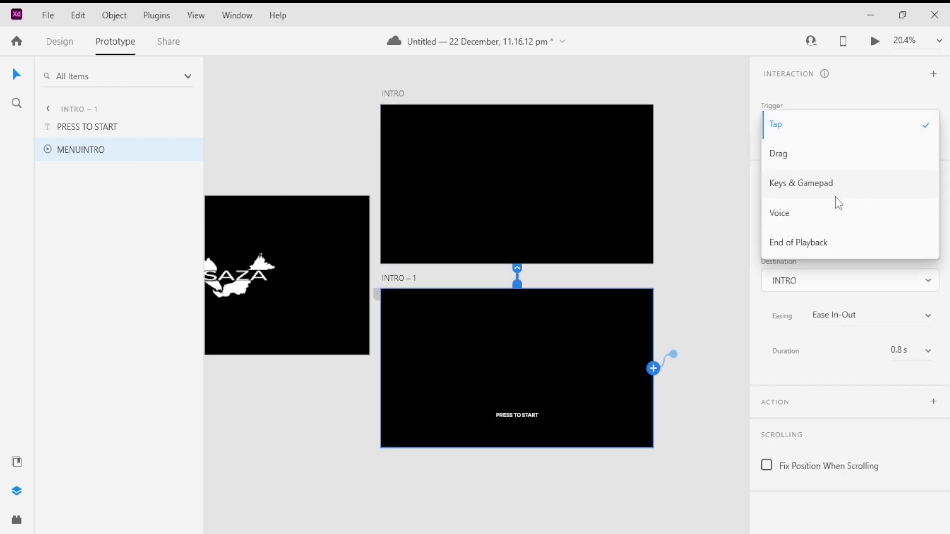
{"action": "left_click", "coordinate": [868, 105]}
{"action": "scroll", "coordinate": [533, 308], "scroll_direction": "up", "scroll_amount": 3}
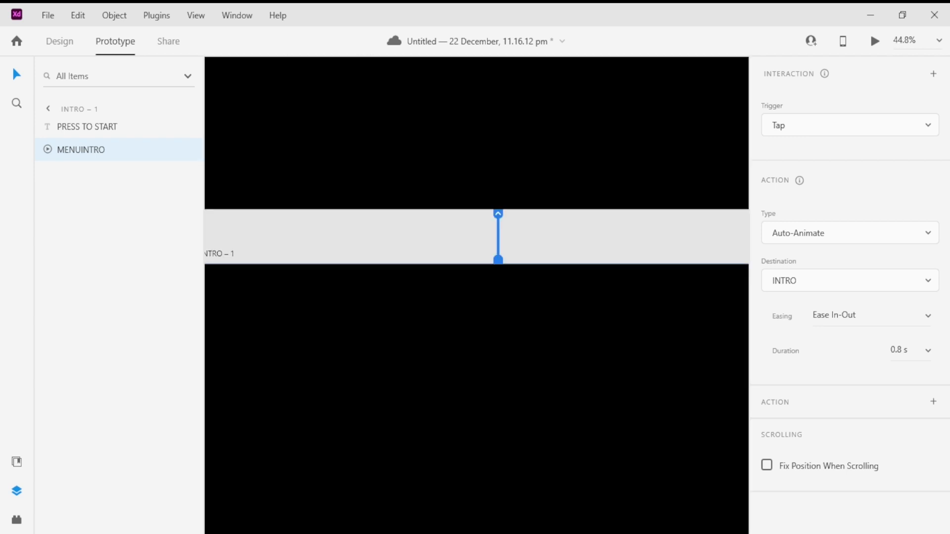
{"action": "left_click", "coordinate": [873, 125]}
{"action": "left_click", "coordinate": [872, 82]}
{"action": "key", "text": "ctrl+z"}
Link the INTRO – 1 artboard back to INTRO with a Time trigger, 0.6 s delay, and Auto-Animate lasting 0.6 s.
{"action": "left_click", "coordinate": [219, 253]}
{"action": "scroll", "coordinate": [553, 333], "scroll_direction": "down", "scroll_amount": 2}
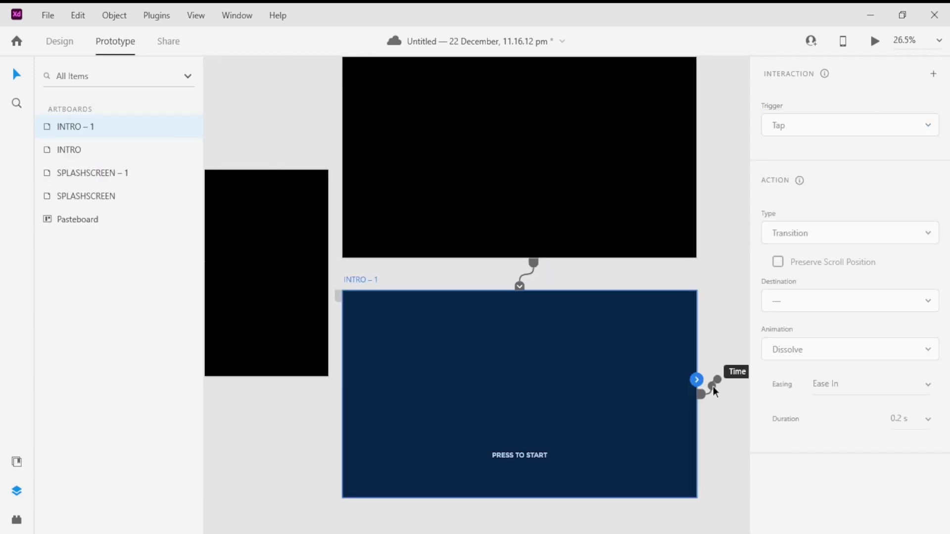
{"action": "left_click", "coordinate": [714, 387]}
{"action": "left_click", "coordinate": [361, 280]}
{"action": "left_click_drag", "start_coordinate": [697, 380], "coordinate": [601, 226]}
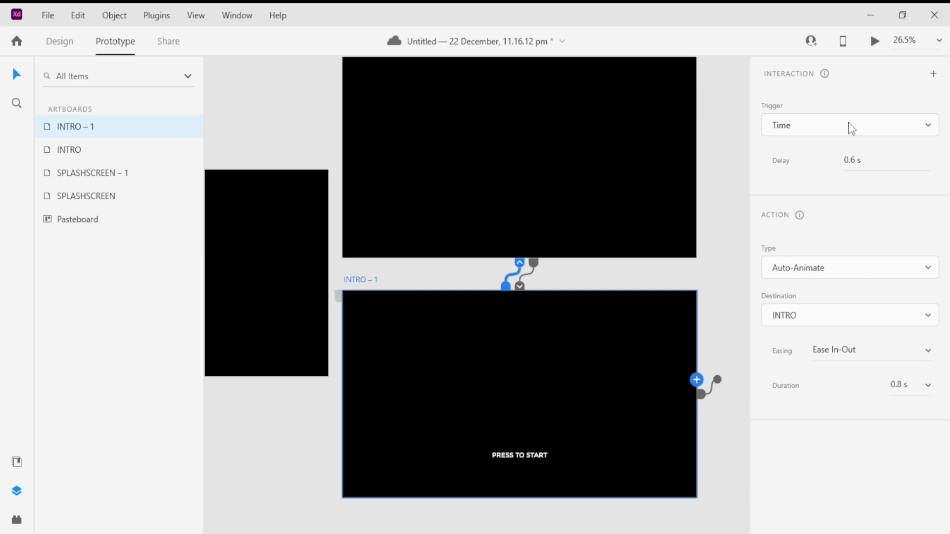
{"action": "left_click", "coordinate": [928, 386]}
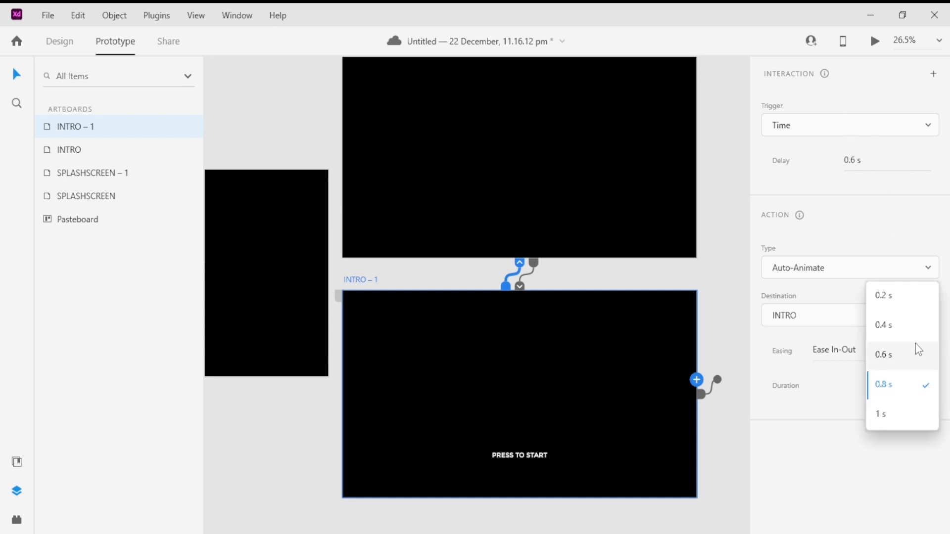
{"action": "left_click", "coordinate": [907, 360]}
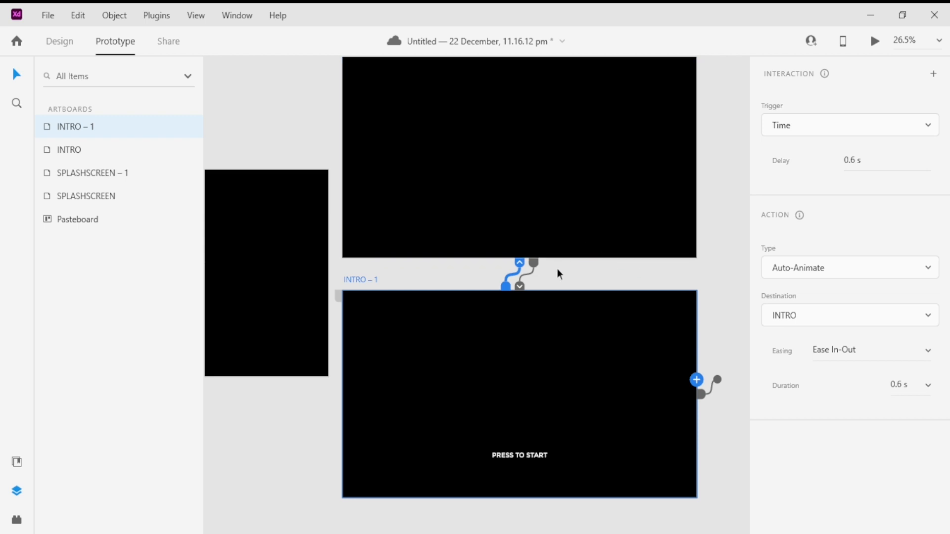
Set the duration of the INTRO to INTRO – 1 transition to 0.6 s.
{"action": "left_click", "coordinate": [533, 262]}
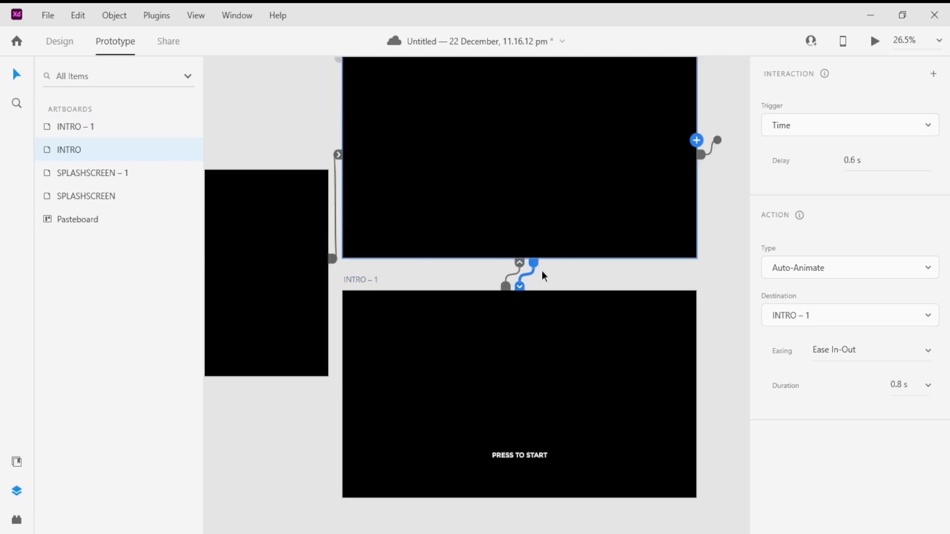
{"action": "left_click", "coordinate": [933, 389]}
{"action": "left_click", "coordinate": [901, 354]}
{"action": "scroll", "coordinate": [700, 391], "scroll_direction": "up", "scroll_amount": 2}
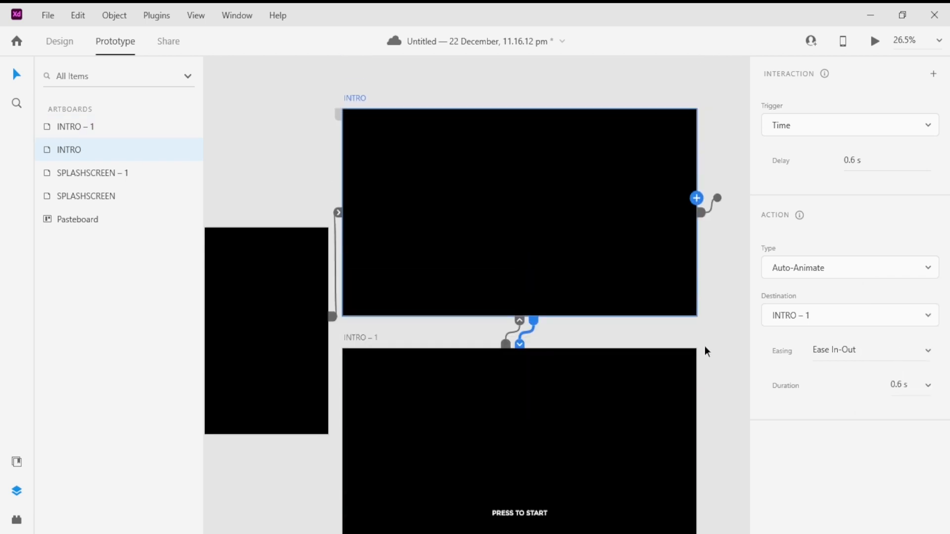
Preview the prototype from the INTRO artboard to check the looping PRESS TO START animation.
{"action": "left_click", "coordinate": [704, 346]}
{"action": "left_click", "coordinate": [366, 100]}
{"action": "left_click", "coordinate": [876, 42]}
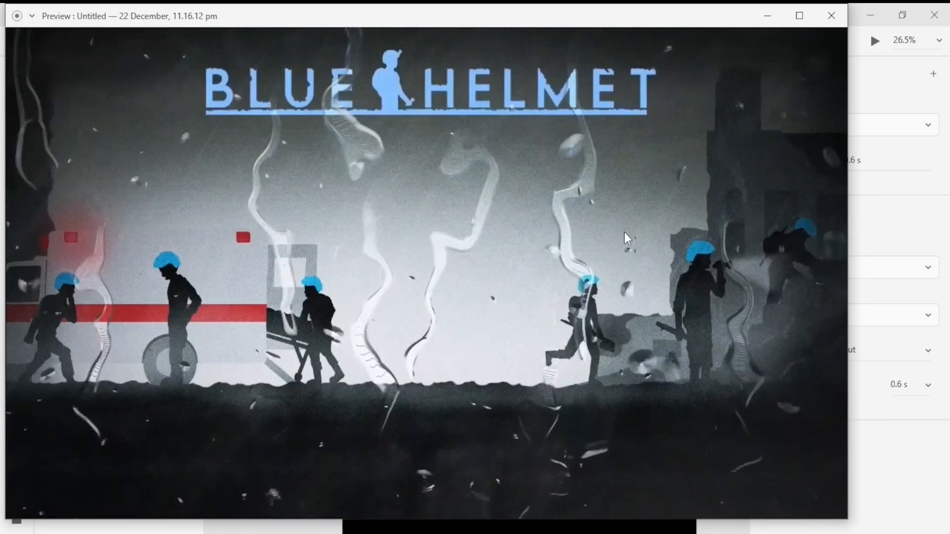
Close the preview and draw a 1920 × 1080 rectangle covering the whole INTRO artboard in Design mode.
{"action": "left_click", "coordinate": [831, 15]}
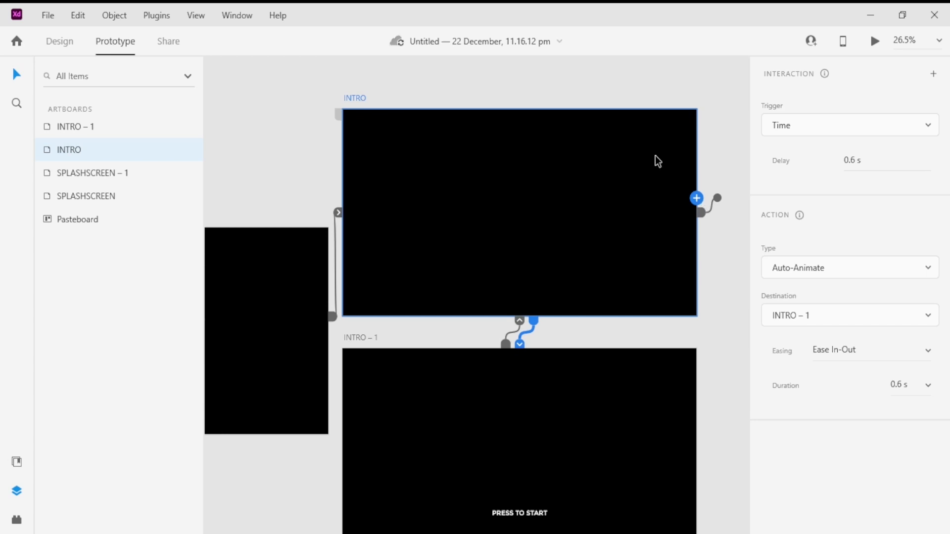
{"action": "left_click", "coordinate": [415, 333]}
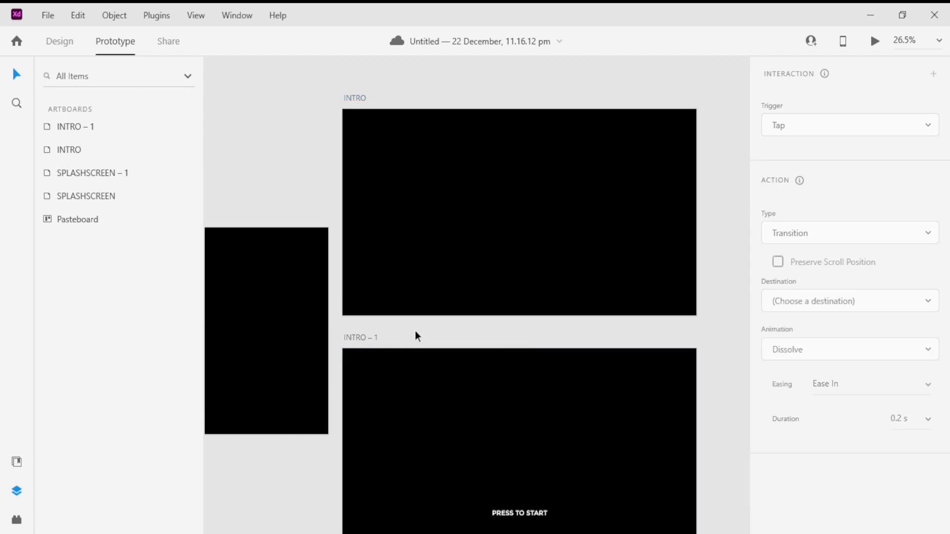
{"action": "left_click", "coordinate": [57, 42]}
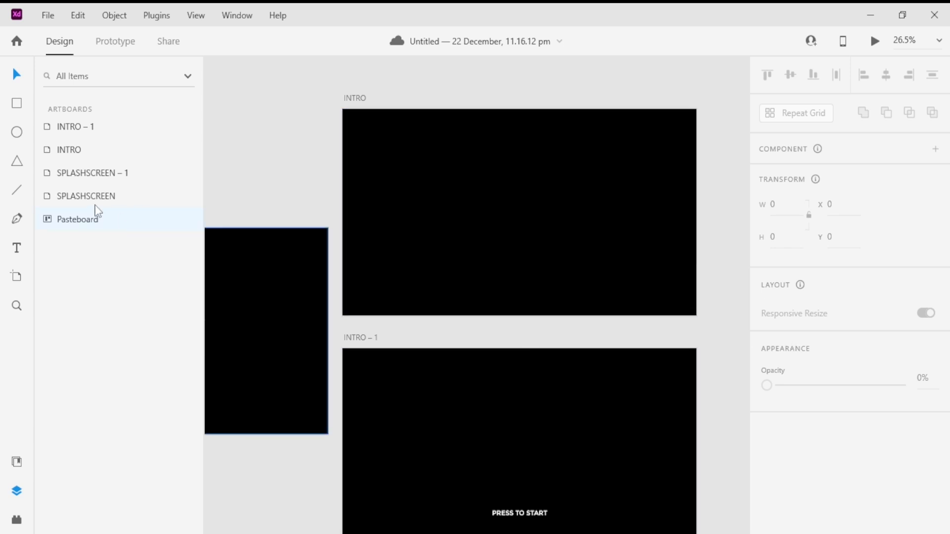
{"action": "left_click", "coordinate": [17, 103]}
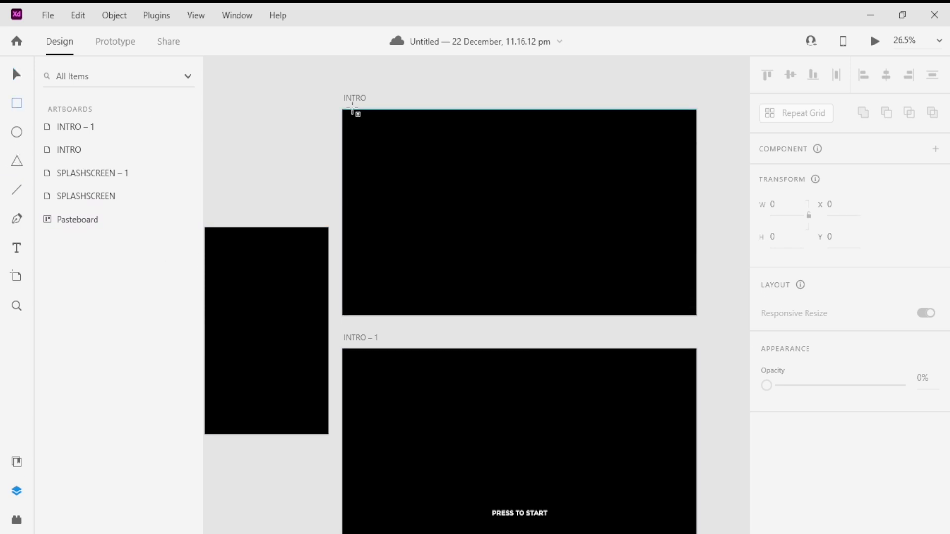
{"action": "left_click_drag", "start_coordinate": [342, 108], "coordinate": [697, 318]}
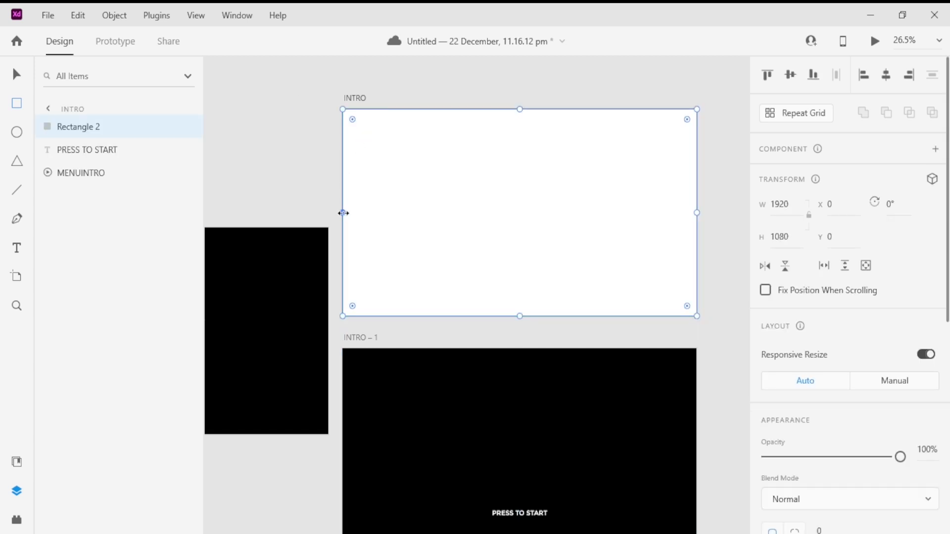
{"action": "left_click_drag", "start_coordinate": [342, 214], "coordinate": [343, 214]}
{"action": "mouse_move", "coordinate": [518, 109]}
{"action": "left_mouse_down"}
{"action": "mouse_move", "coordinate": [519, 102]}
{"action": "mouse_move", "coordinate": [516, 109]}
{"action": "left_mouse_up"}
Fill the INTRO overlay rectangle with #000000 at 60% alpha and place its layer between PRESS TO START and MENUINTRO.
{"action": "scroll", "coordinate": [935, 283], "scroll_direction": "down", "scroll_amount": 3}
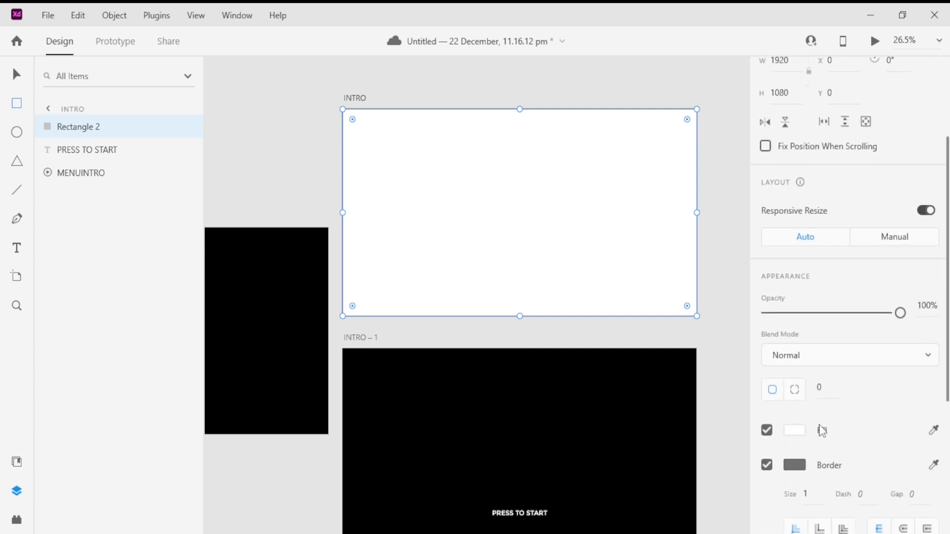
{"action": "left_click", "coordinate": [795, 430]}
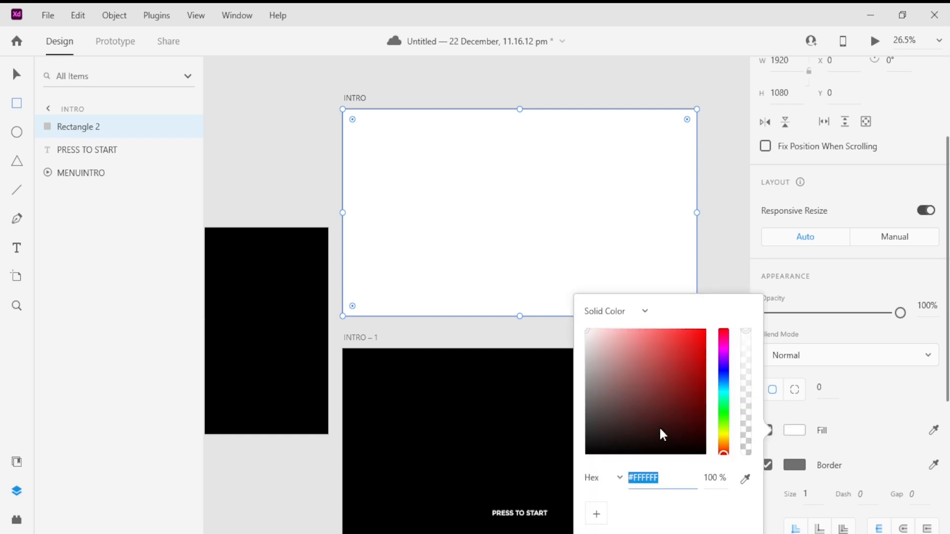
{"action": "type", "text": "000000"}
{"action": "key", "text": "Return"}
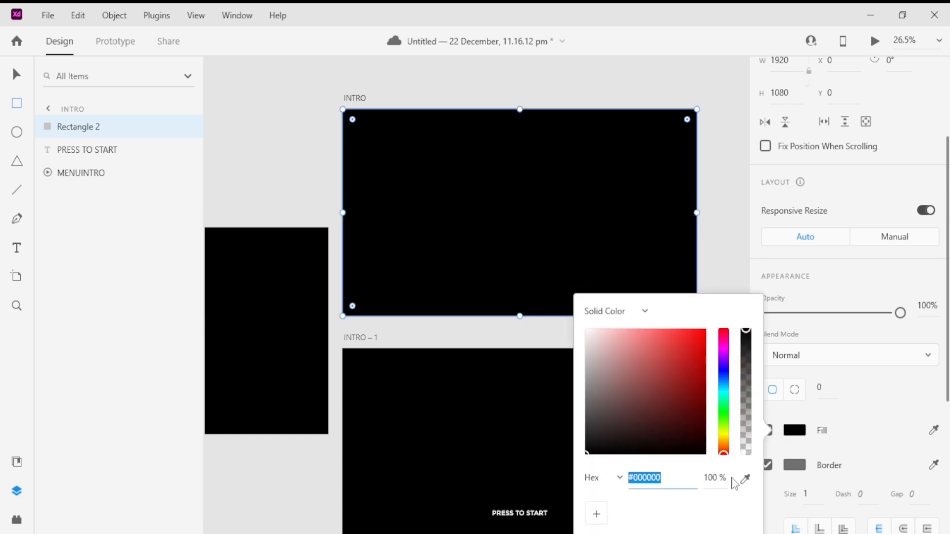
{"action": "double_click", "coordinate": [721, 479]}
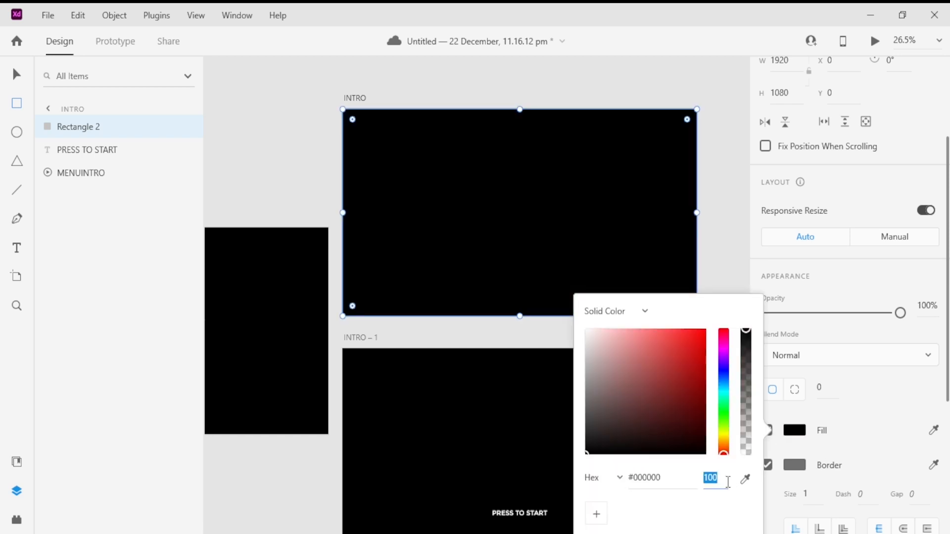
{"action": "type", "text": "60"}
{"action": "key", "text": "Return"}
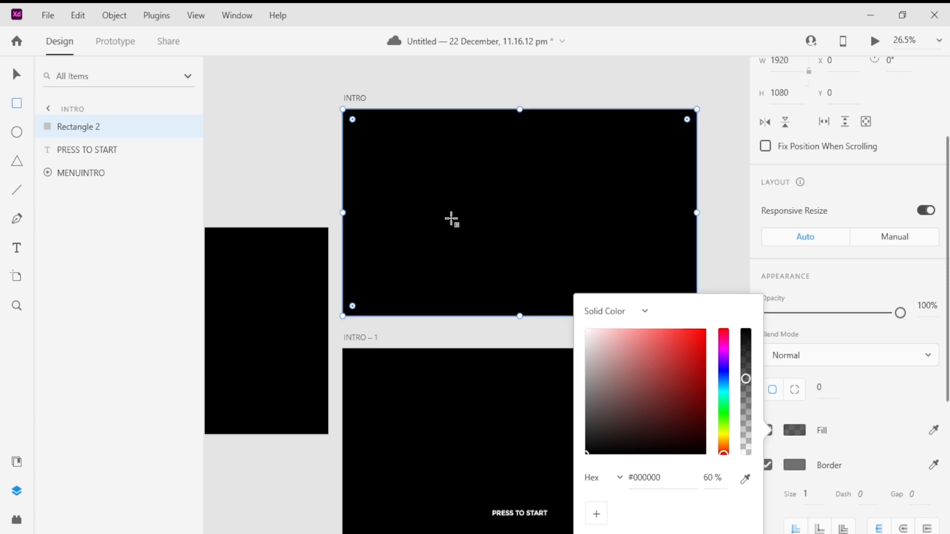
{"action": "left_click", "coordinate": [21, 77]}
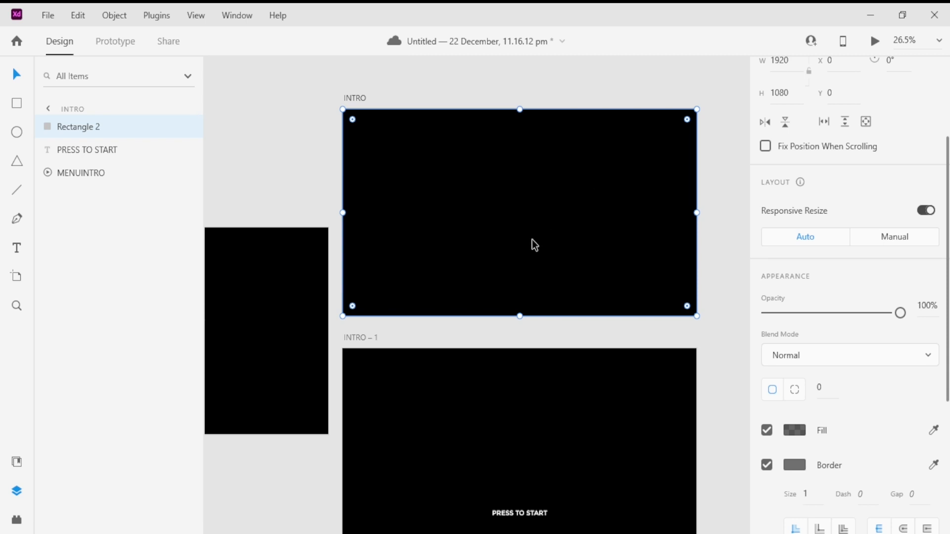
{"action": "left_click_drag", "start_coordinate": [89, 127], "coordinate": [89, 167]}
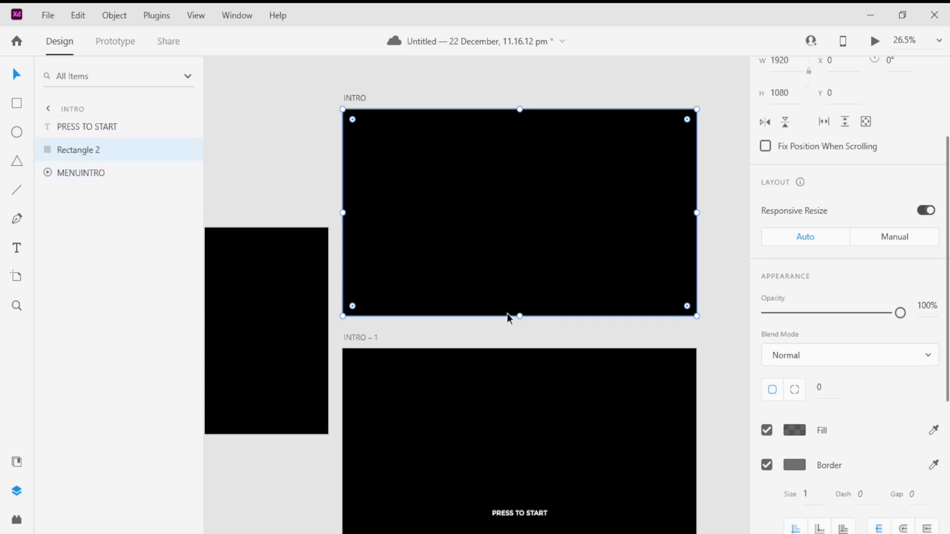
Paste a copy of the overlay rectangle onto the INTRO – 1 artboard and place it beneath the PRESS TO START layer.
{"action": "scroll", "coordinate": [521, 372], "scroll_direction": "down", "scroll_amount": 2}
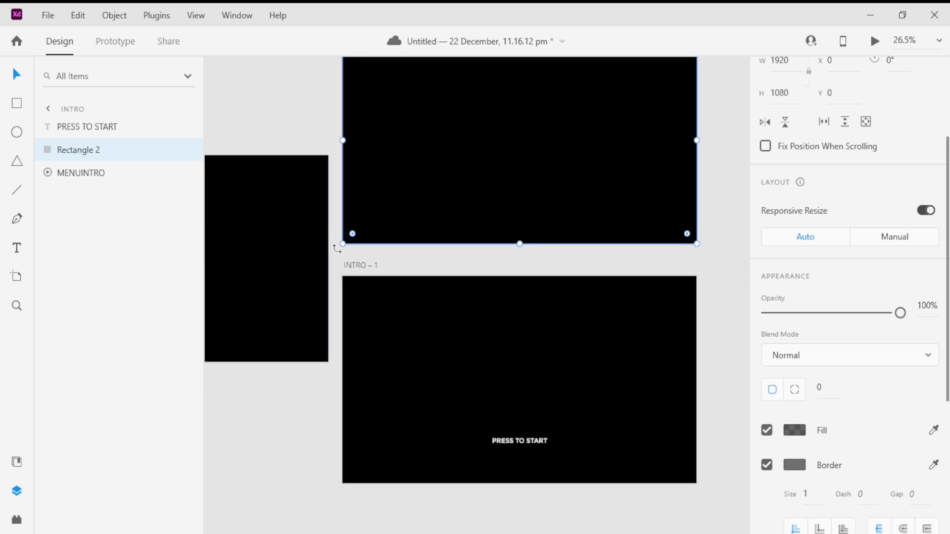
{"action": "left_click", "coordinate": [357, 264]}
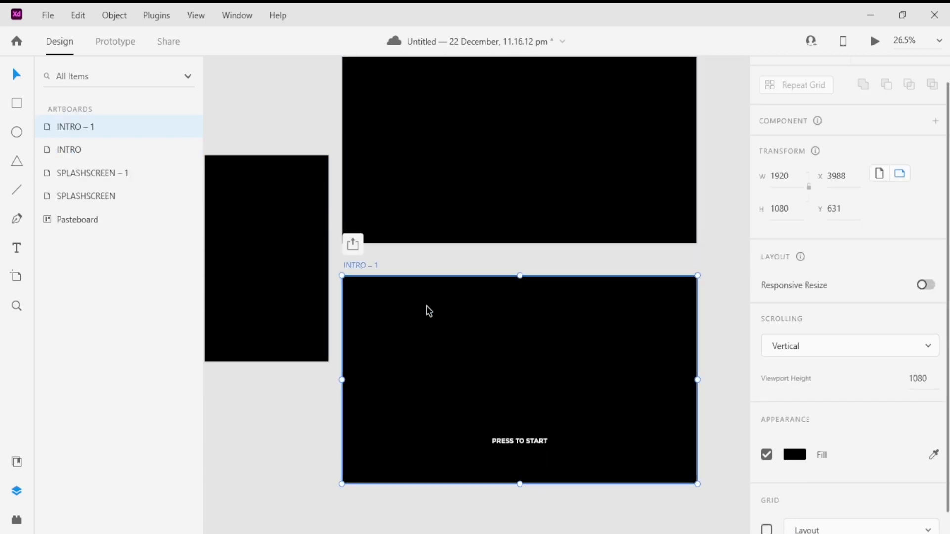
{"action": "left_click", "coordinate": [390, 318]}
{"action": "left_click_drag", "start_coordinate": [118, 137], "coordinate": [111, 159]}
{"action": "left_click", "coordinate": [524, 260]}
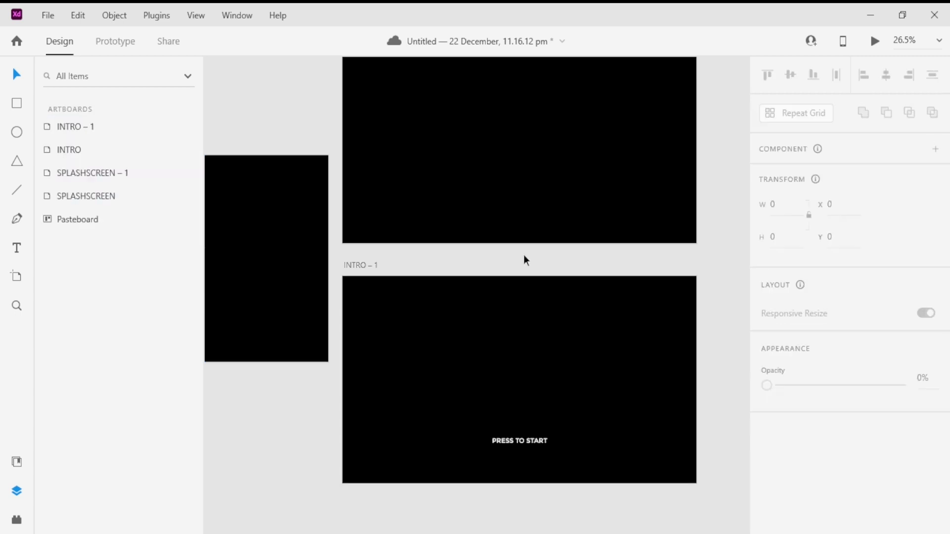
Preview the prototype from the INTRO artboard to check the darkened menu video, and close the preview.
{"action": "scroll", "coordinate": [448, 242], "scroll_direction": "up", "scroll_amount": 2}
{"action": "left_click", "coordinate": [358, 112]}
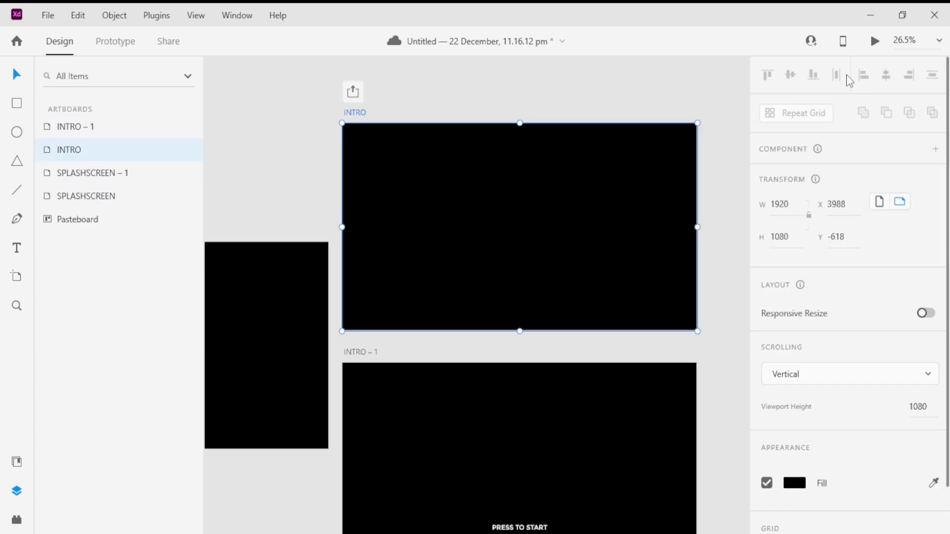
{"action": "left_click", "coordinate": [877, 44]}
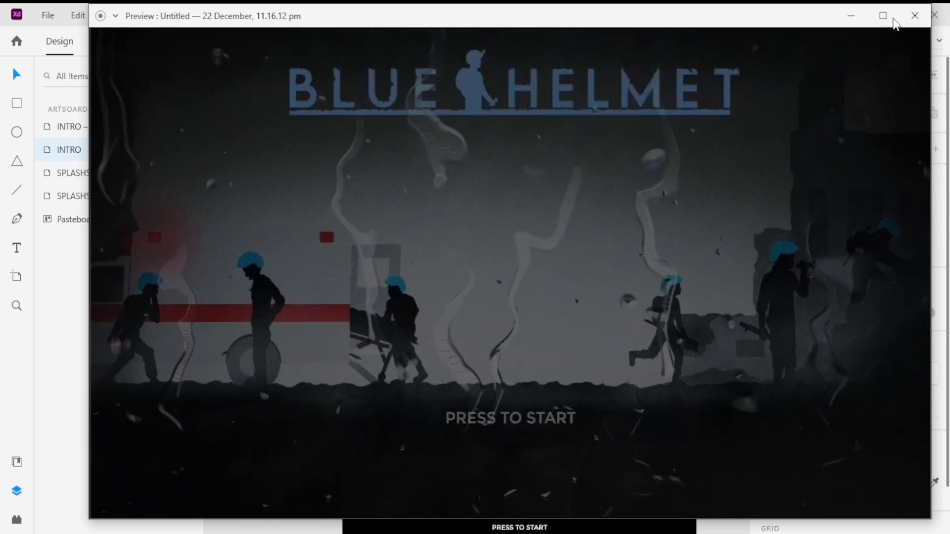
{"action": "left_click", "coordinate": [915, 16]}
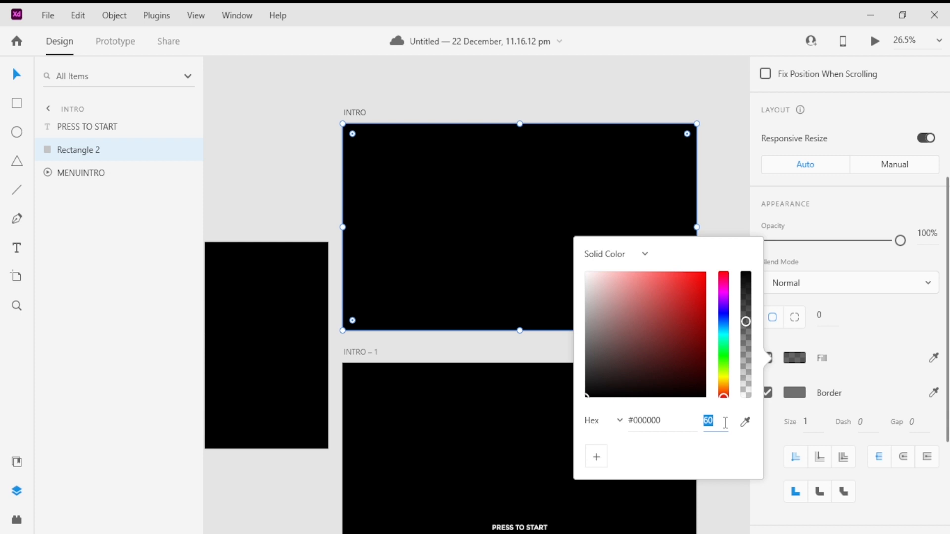
Set the INTRO overlay rectangle's fill alpha to 100% and its overall opacity to 45%.
{"action": "key", "text": "Return"}
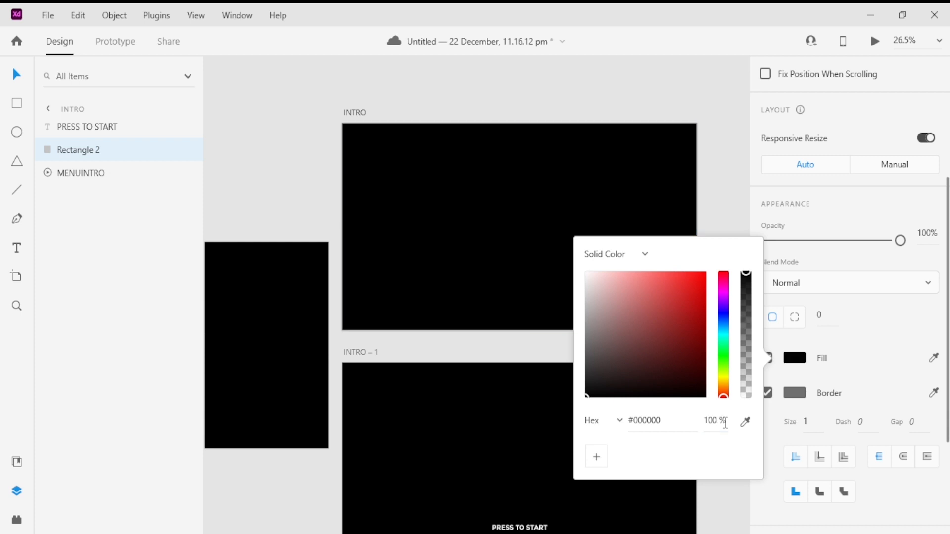
{"action": "left_click", "coordinate": [896, 320]}
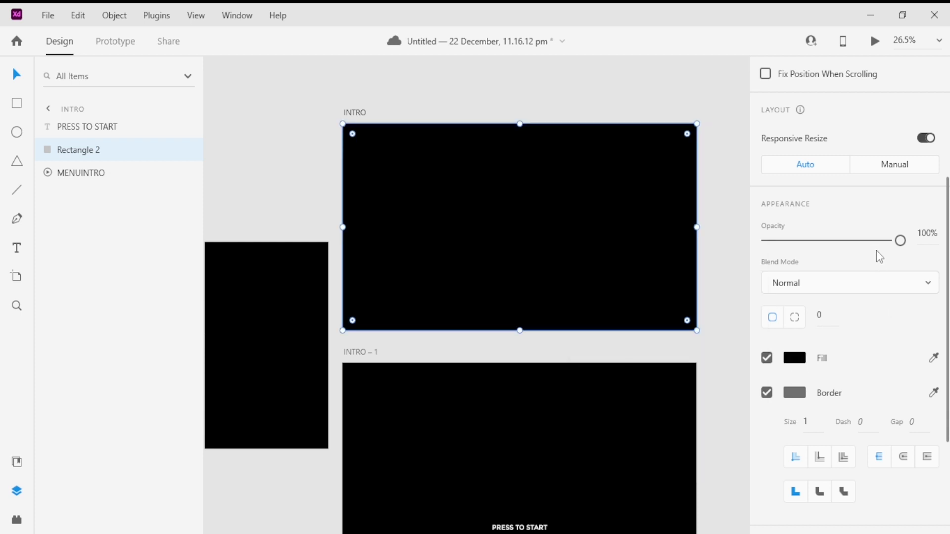
{"action": "left_click", "coordinate": [934, 233]}
{"action": "type", "text": "45"}
{"action": "key", "text": "Return"}
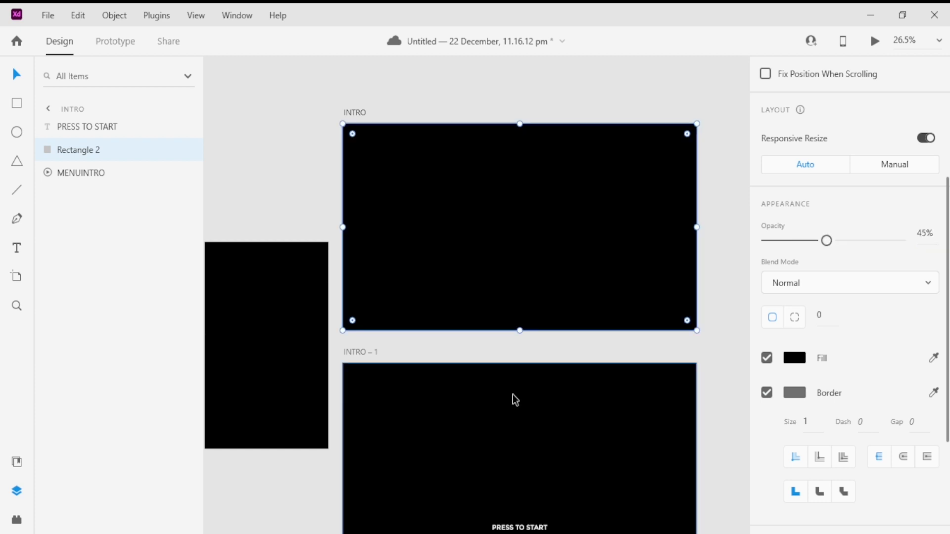
Delete the overlay rectangle from the INTRO – 1 artboard.
{"action": "scroll", "coordinate": [513, 394], "scroll_direction": "down", "scroll_amount": 2}
{"action": "left_click", "coordinate": [654, 343]}
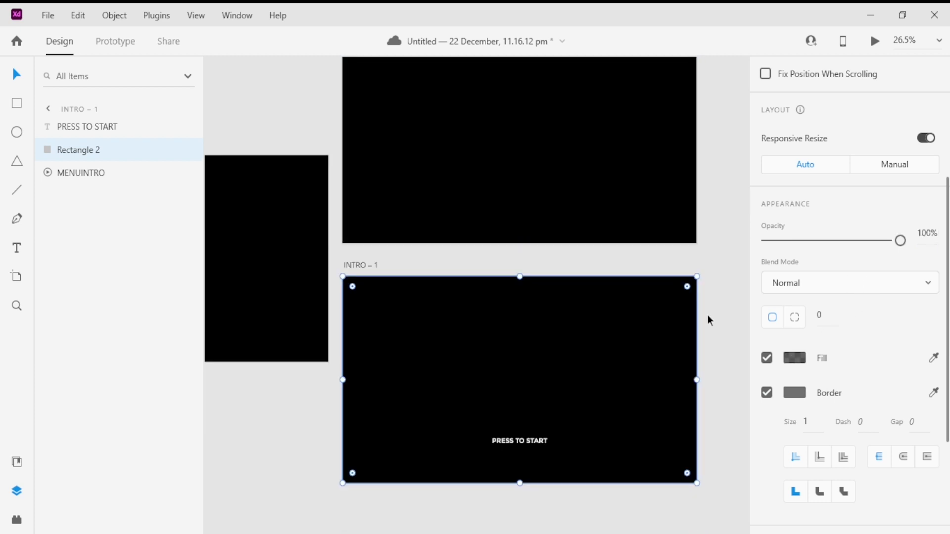
{"action": "scroll", "coordinate": [709, 402], "scroll_direction": "up", "scroll_amount": 3}
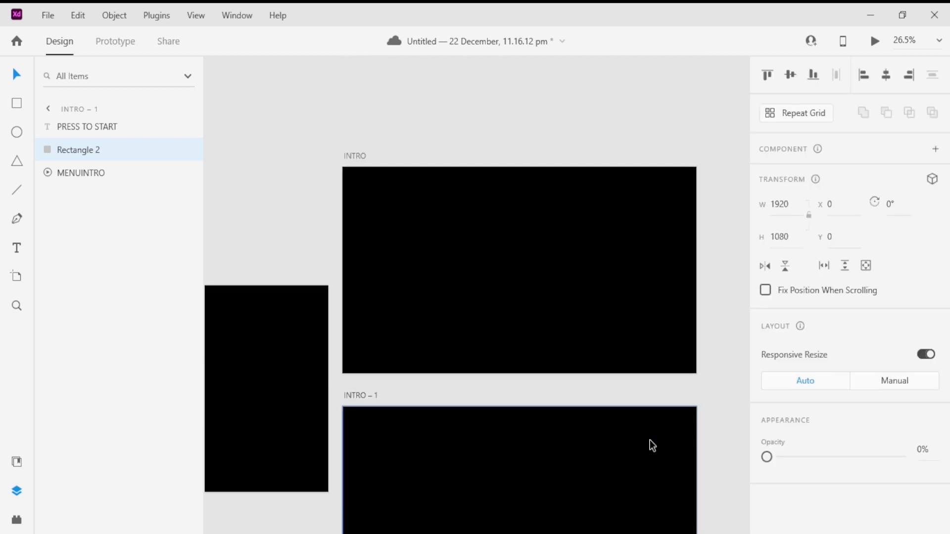
{"action": "key", "text": "Escape"}
Copy INTRO's 45% opacity overlay rectangle onto the INTRO – 1 artboard and place it beneath the PRESS TO START layer.
{"action": "left_click", "coordinate": [532, 274]}
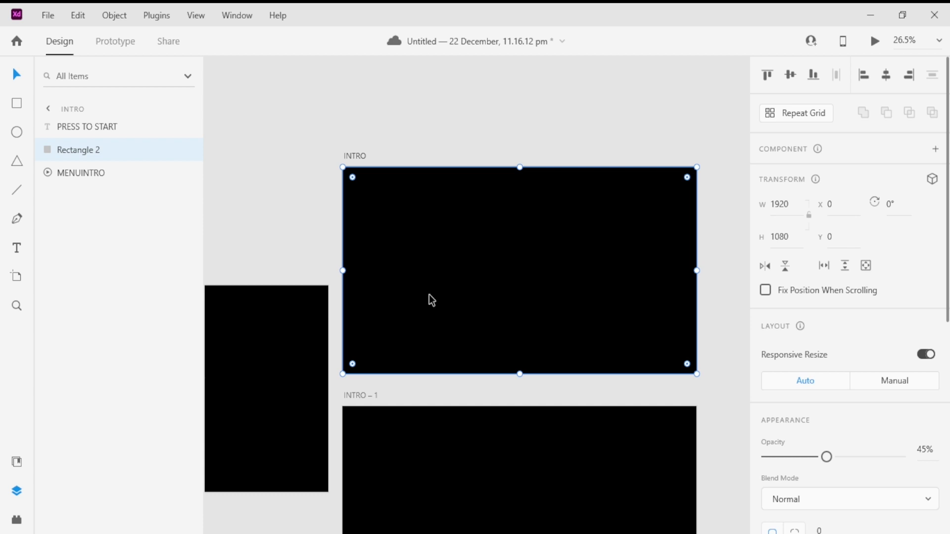
{"action": "scroll", "coordinate": [410, 387], "scroll_direction": "down", "scroll_amount": 1}
{"action": "left_click", "coordinate": [410, 388]}
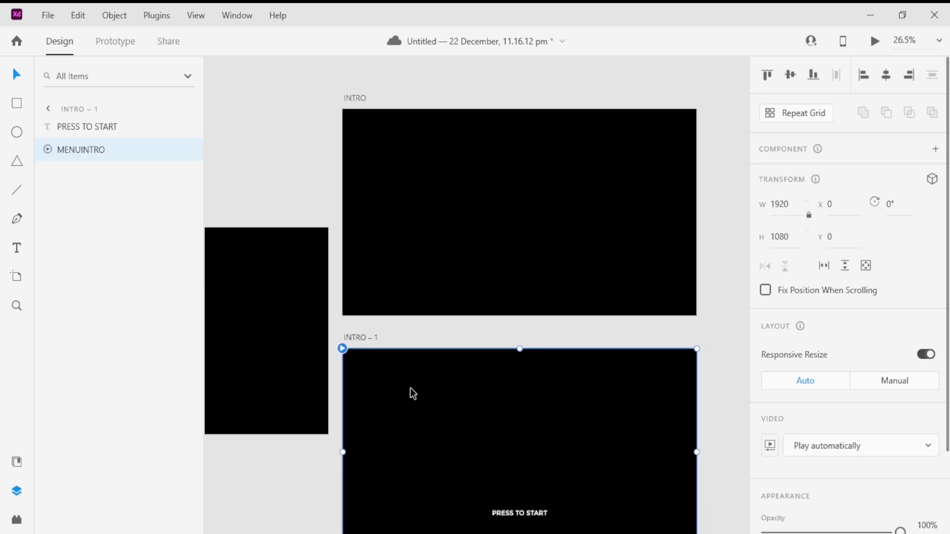
{"action": "key", "text": "ctrl+v"}
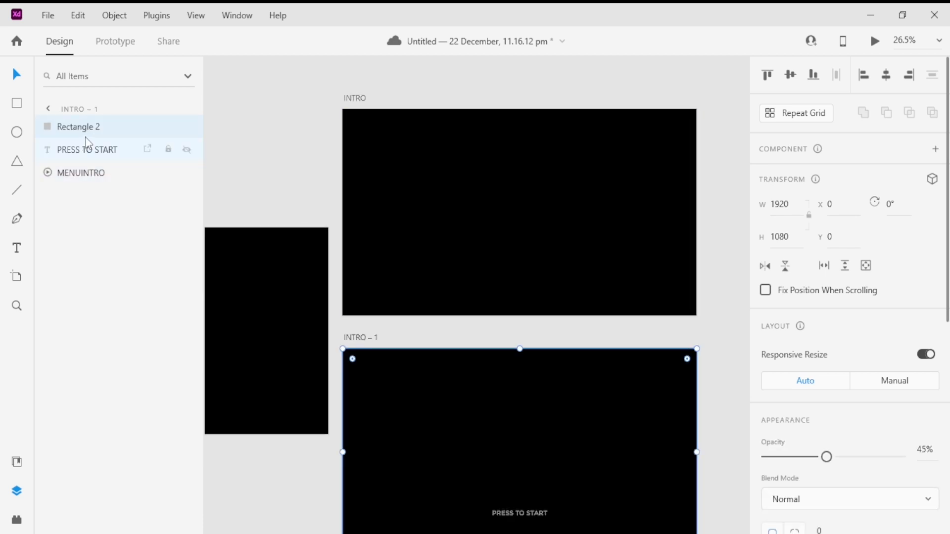
{"action": "left_click_drag", "start_coordinate": [85, 137], "coordinate": [86, 166]}
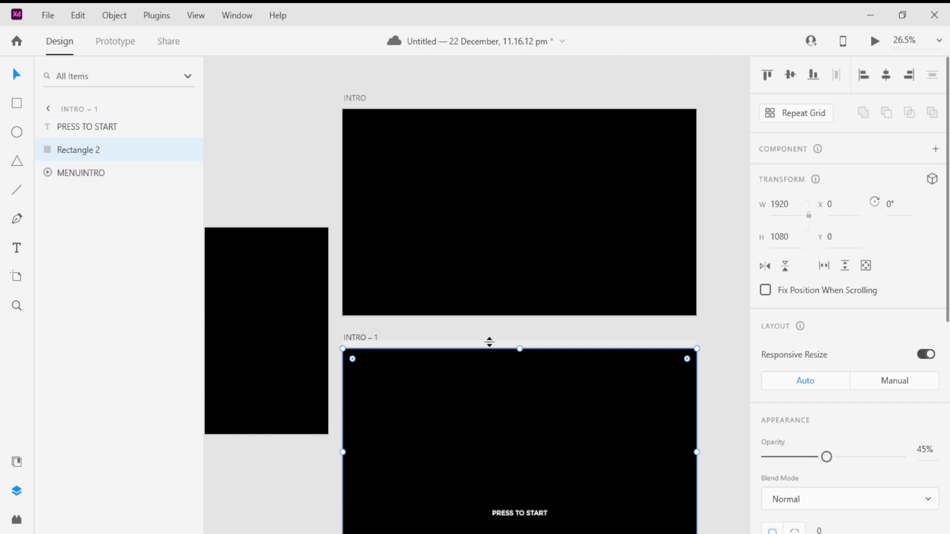
{"action": "left_click", "coordinate": [470, 326]}
Preview the prototype again from INTRO to check the lighter overlay behind the blinking text, and close the preview.
{"action": "left_click", "coordinate": [354, 98]}
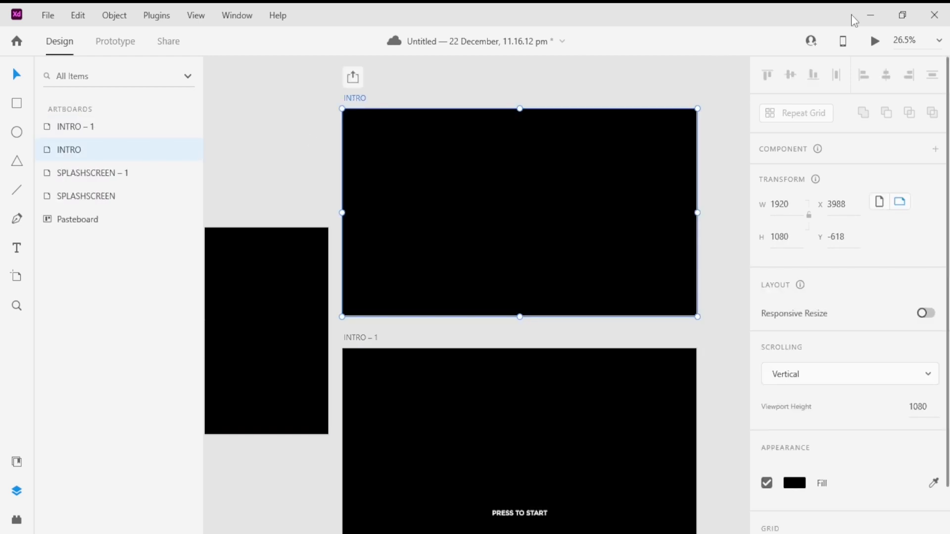
{"action": "left_click", "coordinate": [875, 42]}
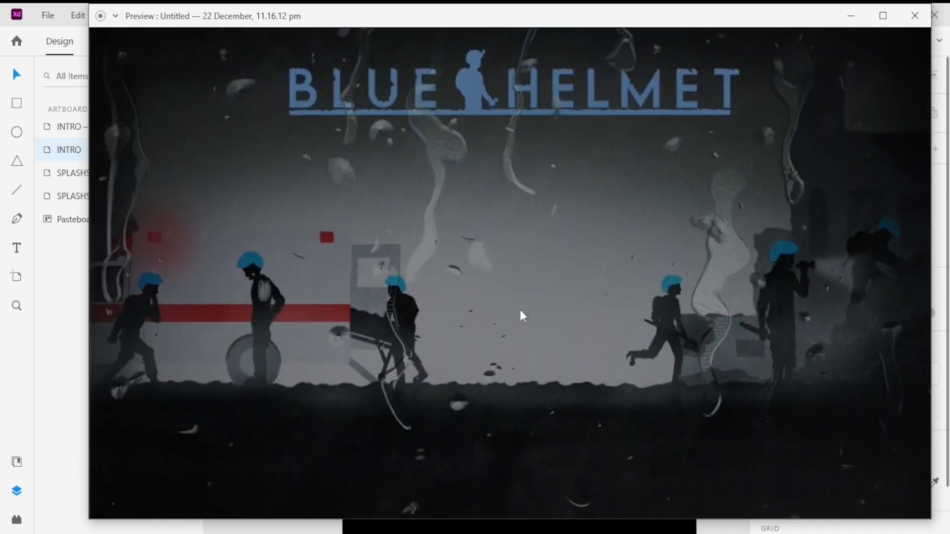
{"action": "left_click", "coordinate": [914, 17]}
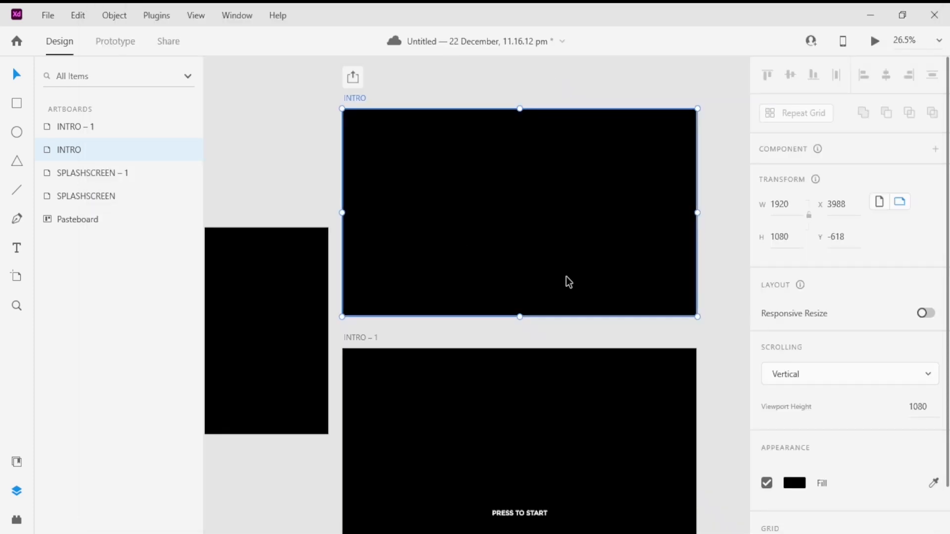
Add a new Web 1920 artboard (1920 × 1080) beside the INTRO artboard.
{"action": "left_click", "coordinate": [687, 330]}
{"action": "scroll", "coordinate": [525, 286], "scroll_direction": "down", "scroll_amount": 3}
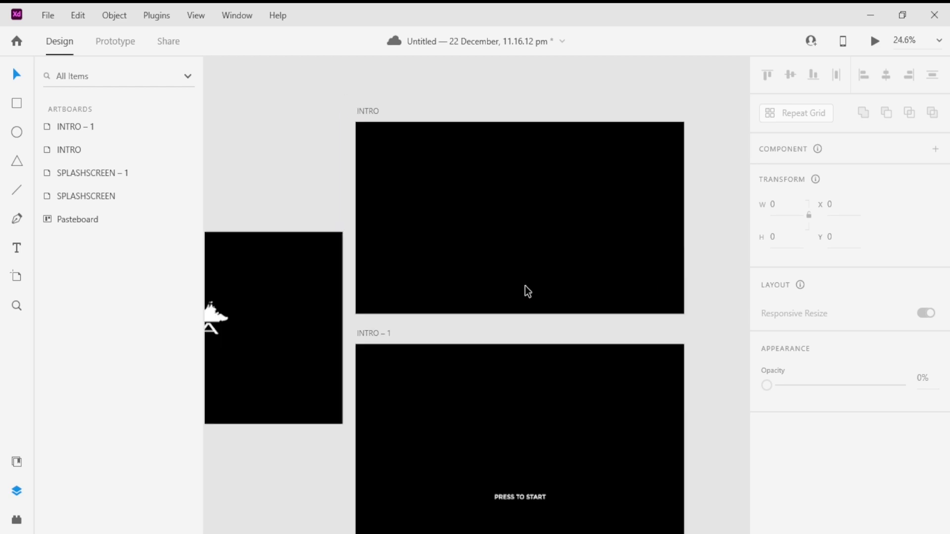
{"action": "scroll", "coordinate": [631, 317], "scroll_direction": "up", "scroll_amount": 3}
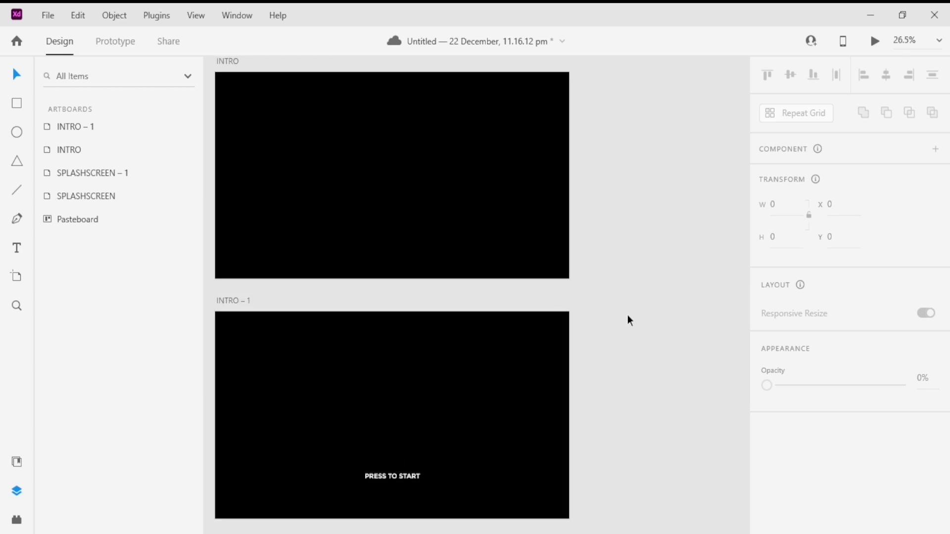
{"action": "left_click", "coordinate": [15, 277]}
{"action": "scroll", "coordinate": [888, 297], "scroll_direction": "down", "scroll_amount": 8}
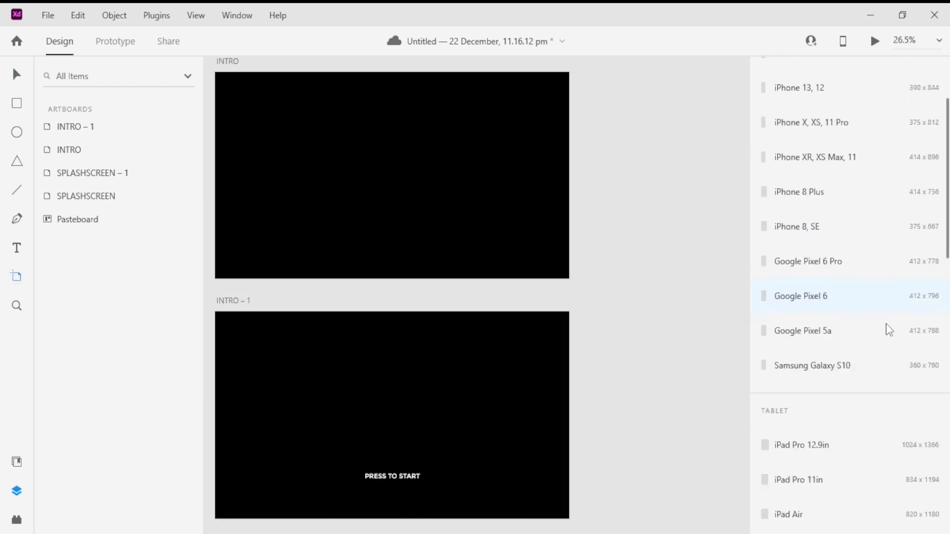
{"action": "scroll", "coordinate": [844, 317], "scroll_direction": "down", "scroll_amount": 4}
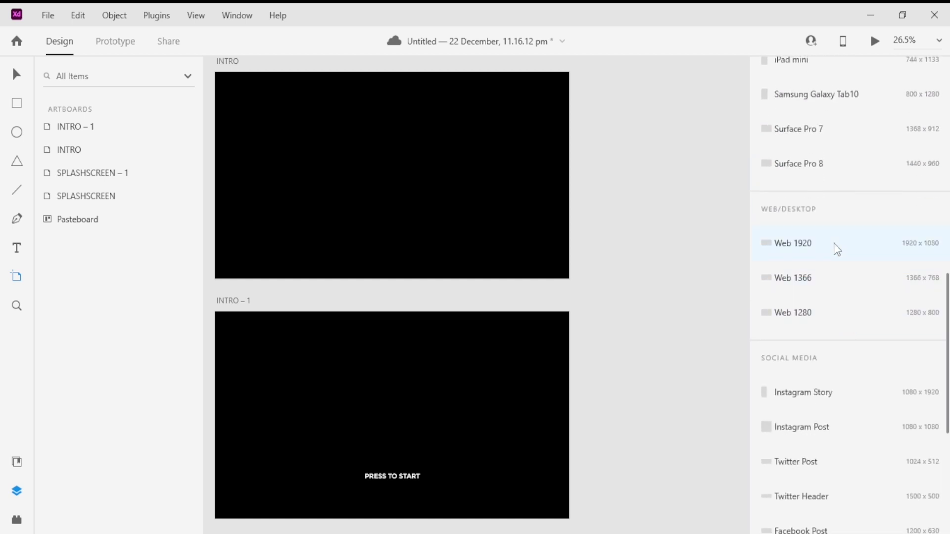
{"action": "left_click", "coordinate": [831, 243]}
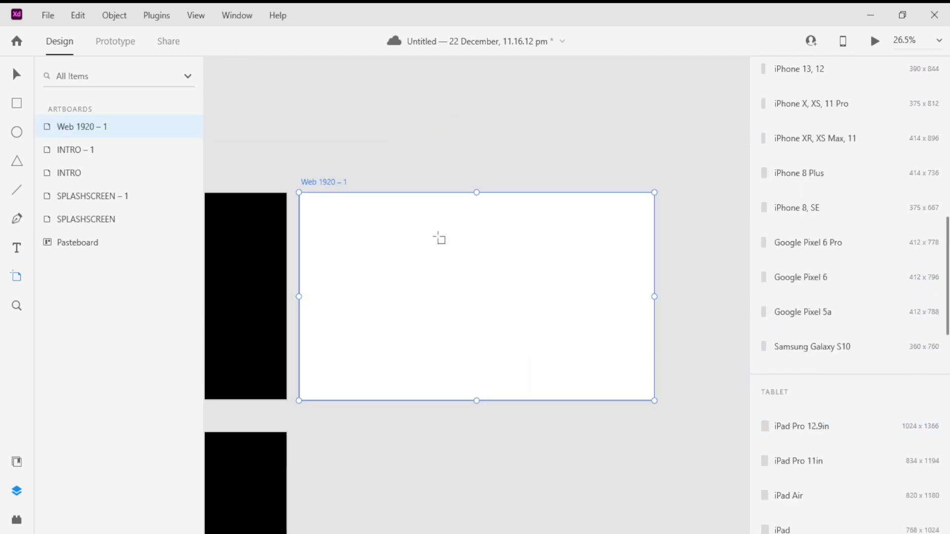
Move the new artboard down to sit midway beside the two INTRO artboards and rename it MENU.
{"action": "scroll", "coordinate": [483, 242], "scroll_direction": "down", "scroll_amount": 3}
{"action": "scroll", "coordinate": [460, 365], "scroll_direction": "up", "scroll_amount": 3}
{"action": "key", "text": "v"}
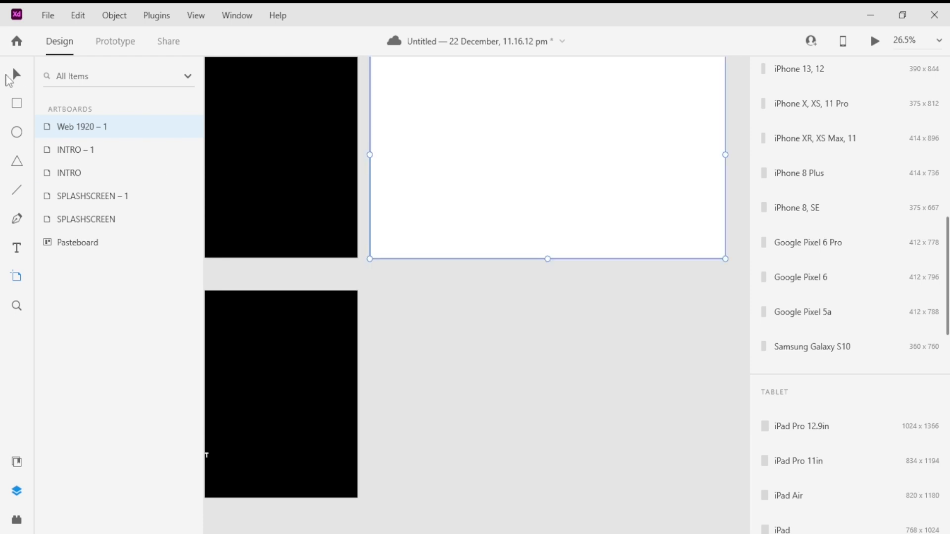
{"action": "scroll", "coordinate": [479, 245], "scroll_direction": "up", "scroll_amount": 2}
{"action": "left_click_drag", "start_coordinate": [399, 108], "coordinate": [411, 246]}
{"action": "double_click", "coordinate": [411, 249]}
{"action": "key", "text": "BackSpace"}
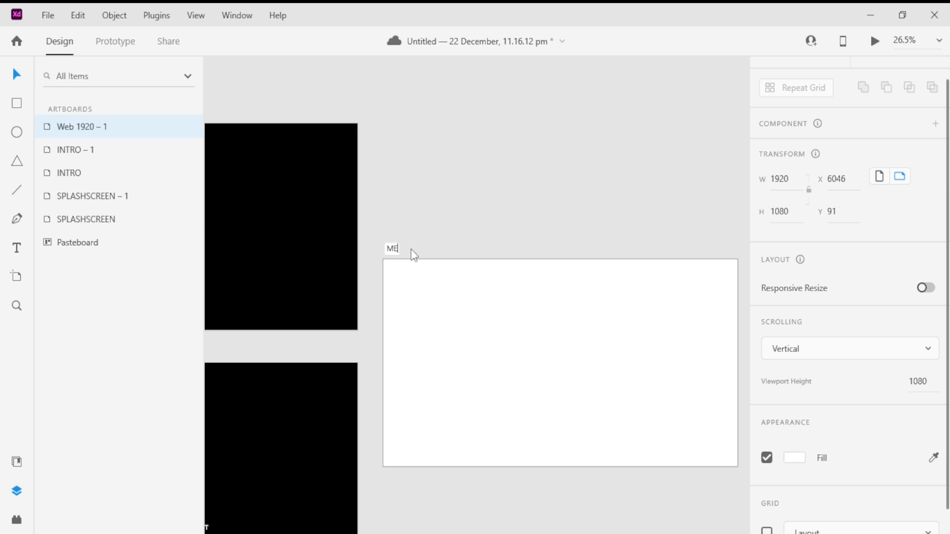
{"action": "type", "text": "MENU"}
{"action": "key", "text": "Return"}
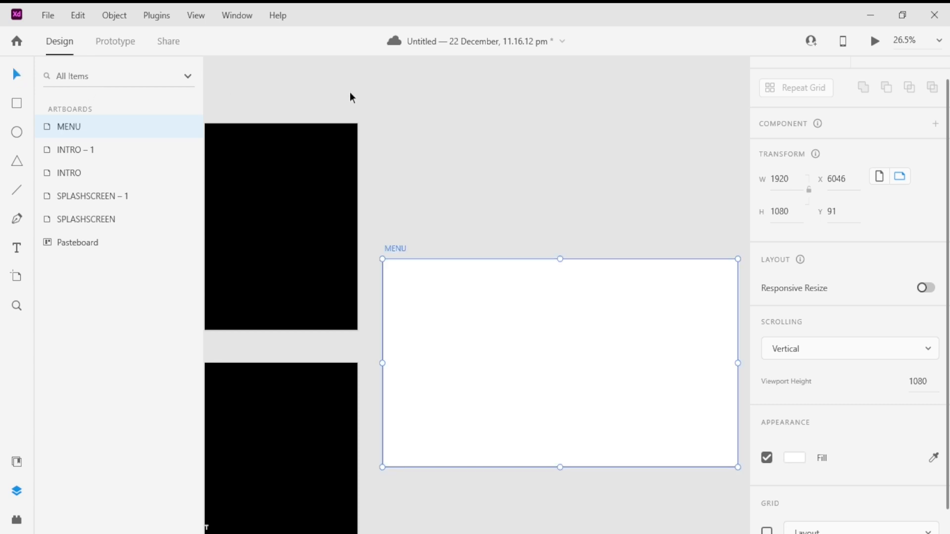
{"action": "left_click", "coordinate": [349, 92]}
Bring the menu_loop_1 video from the dark asset area to just below the MENU artboard.
{"action": "scroll", "coordinate": [523, 235], "scroll_direction": "down", "scroll_amount": 1}
{"action": "scroll", "coordinate": [526, 233], "scroll_direction": "down", "scroll_amount": 5}
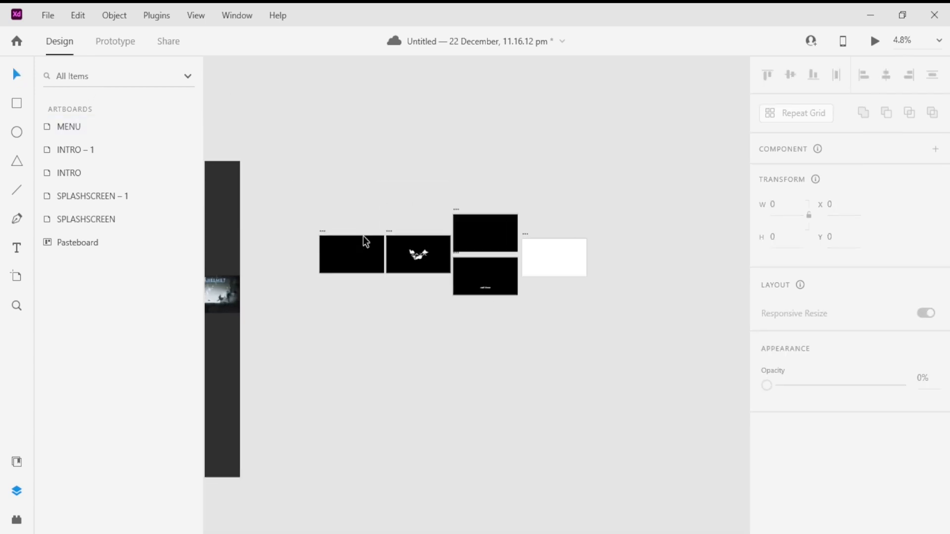
{"action": "scroll", "coordinate": [378, 238], "scroll_direction": "up", "scroll_amount": 1}
{"action": "scroll", "coordinate": [262, 278], "scroll_direction": "down", "scroll_amount": 1}
{"action": "scroll", "coordinate": [263, 278], "scroll_direction": "up", "scroll_amount": 2}
{"action": "left_click", "coordinate": [260, 280]}
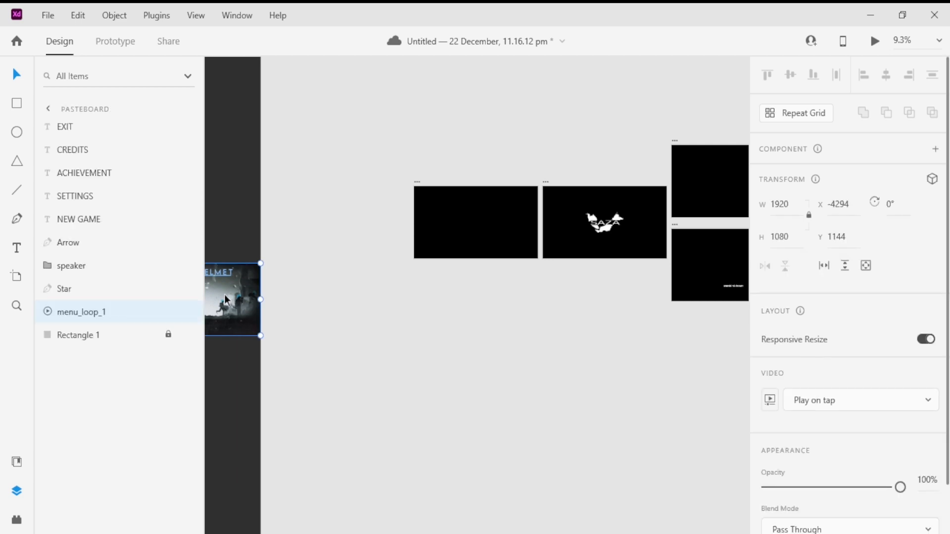
{"action": "left_click_drag", "start_coordinate": [261, 279], "coordinate": [307, 321]}
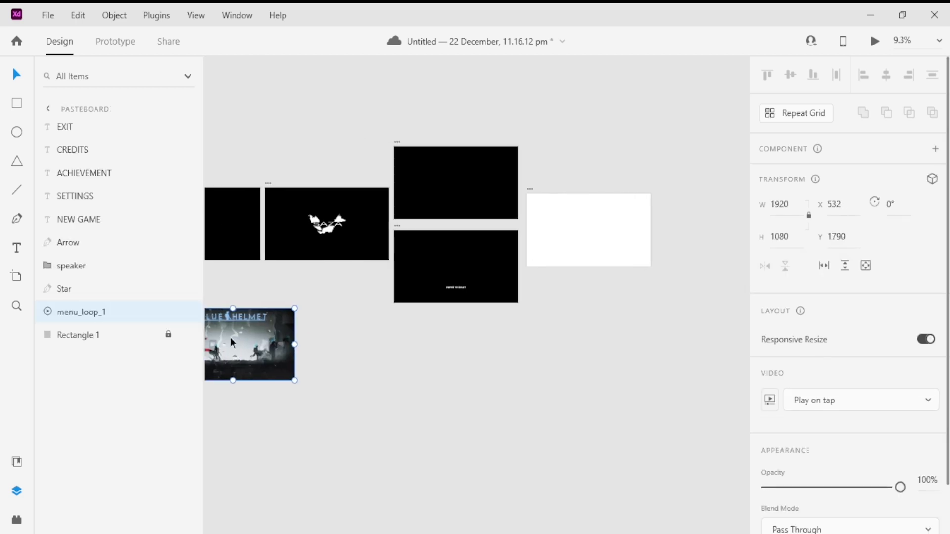
{"action": "left_click_drag", "start_coordinate": [262, 352], "coordinate": [629, 315]}
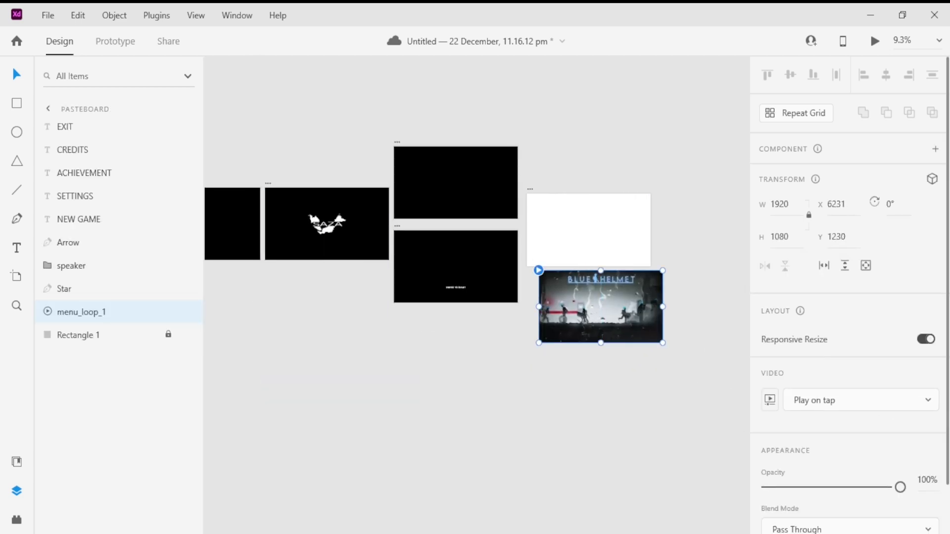
Set the menu_loop_1 video to play automatically and turn on its loop playback.
{"action": "left_click", "coordinate": [928, 402]}
{"action": "left_click", "coordinate": [847, 430]}
{"action": "left_click", "coordinate": [772, 401]}
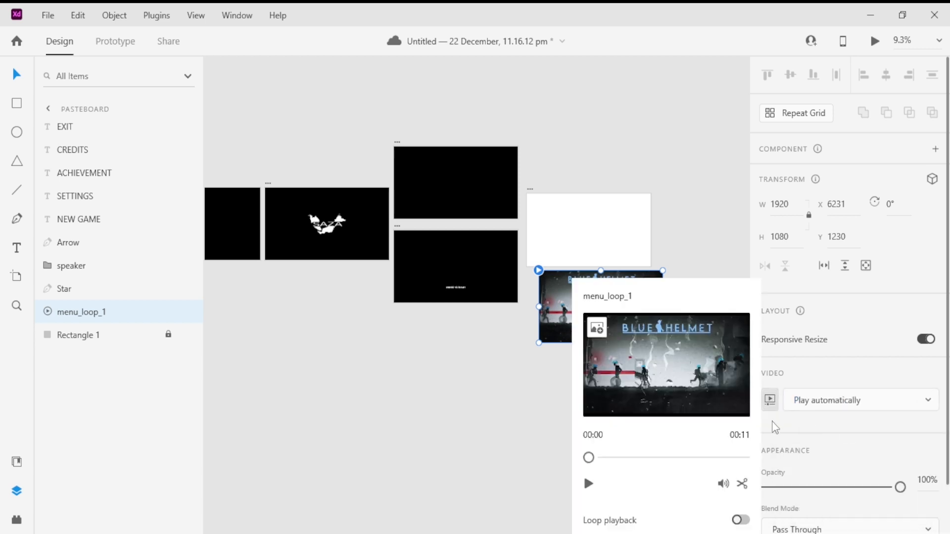
{"action": "left_click", "coordinate": [741, 520]}
{"action": "left_click", "coordinate": [691, 201]}
Place the menu_loop_1 video on the MENU artboard at X 0, Y 0 so it fills the frame.
{"action": "left_click_drag", "start_coordinate": [615, 296], "coordinate": [607, 219]}
{"action": "scroll", "coordinate": [610, 219], "scroll_direction": "up", "scroll_amount": 3}
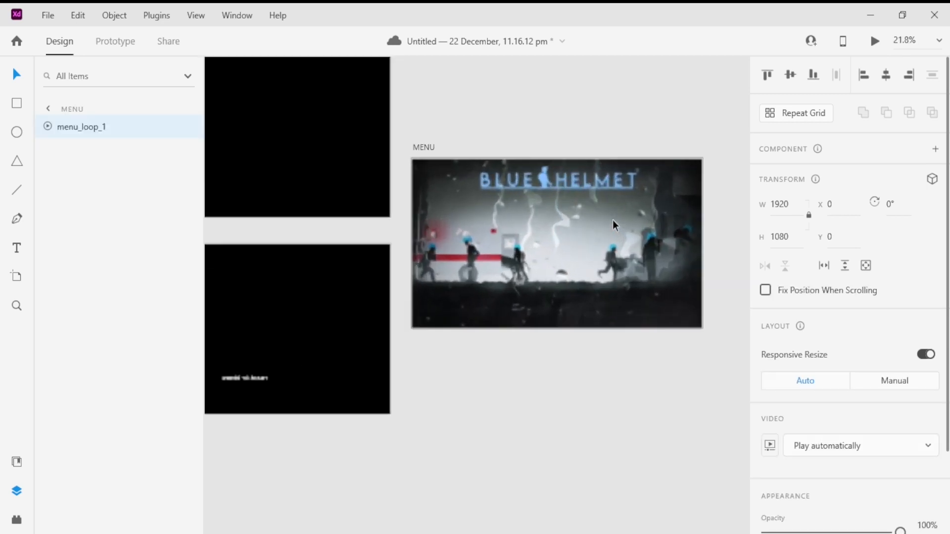
{"action": "scroll", "coordinate": [612, 220], "scroll_direction": "up", "scroll_amount": 1}
{"action": "left_click", "coordinate": [473, 111]}
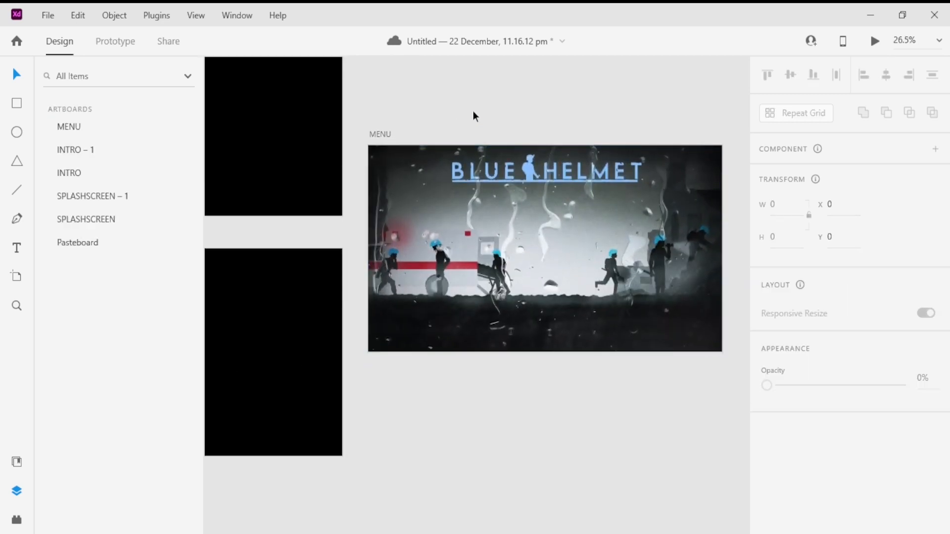
{"action": "scroll", "coordinate": [465, 229], "scroll_direction": "up", "scroll_amount": 1}
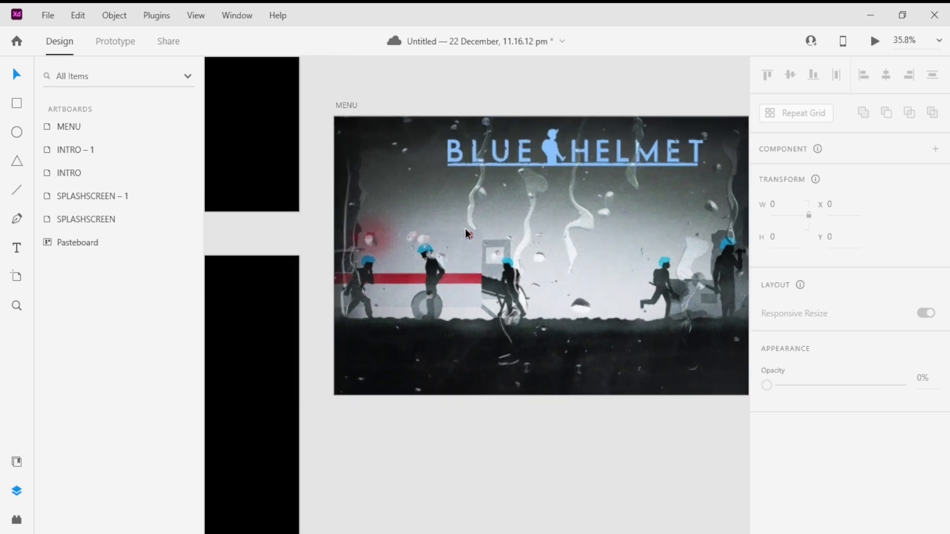
Copy the 45% opacity overlay rectangle from INTRO – 1 onto the MENU artboard, above the menu_loop_1 video.
{"action": "scroll", "coordinate": [465, 228], "scroll_direction": "down", "scroll_amount": 3}
{"action": "scroll", "coordinate": [441, 263], "scroll_direction": "down", "scroll_amount": 1}
{"action": "left_click", "coordinate": [313, 306]}
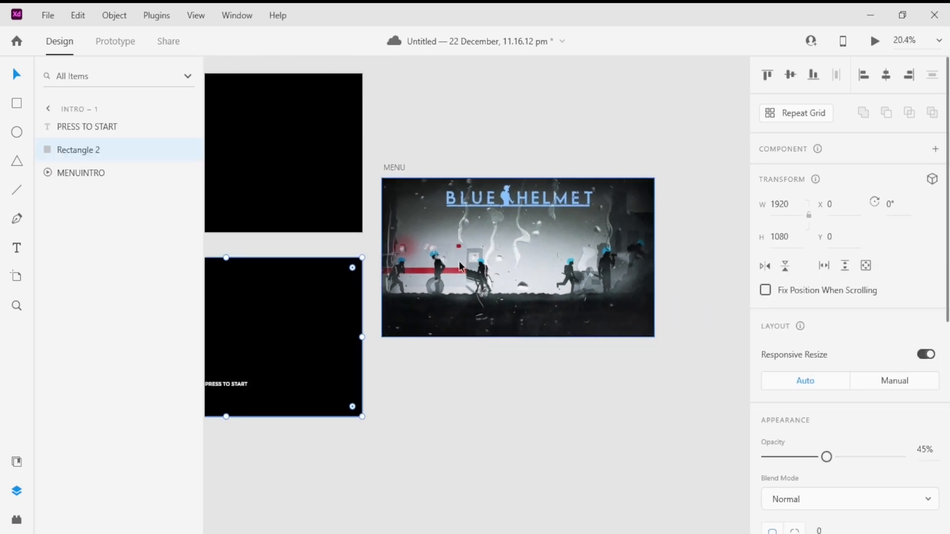
{"action": "left_click", "coordinate": [396, 322]}
{"action": "key", "text": "ctrl+v"}
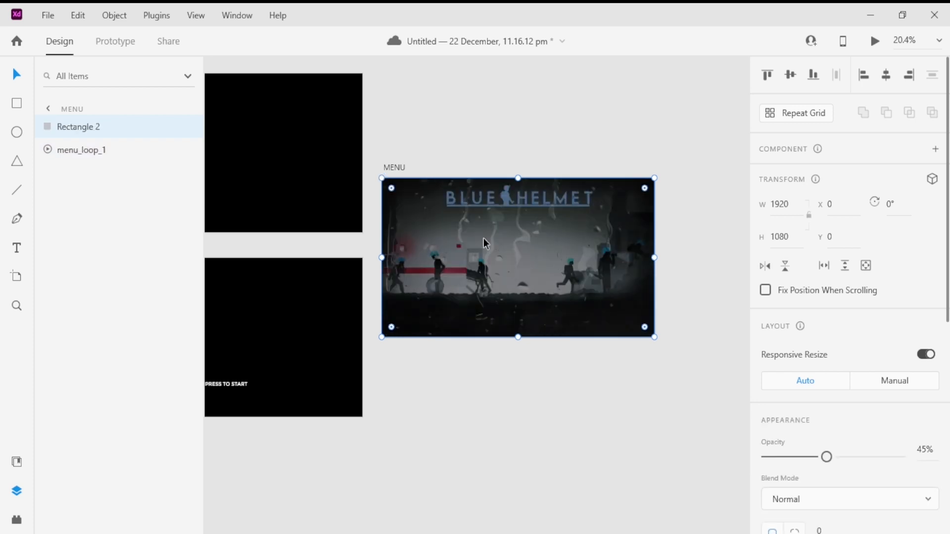
{"action": "scroll", "coordinate": [534, 256], "scroll_direction": "up", "scroll_amount": 3}
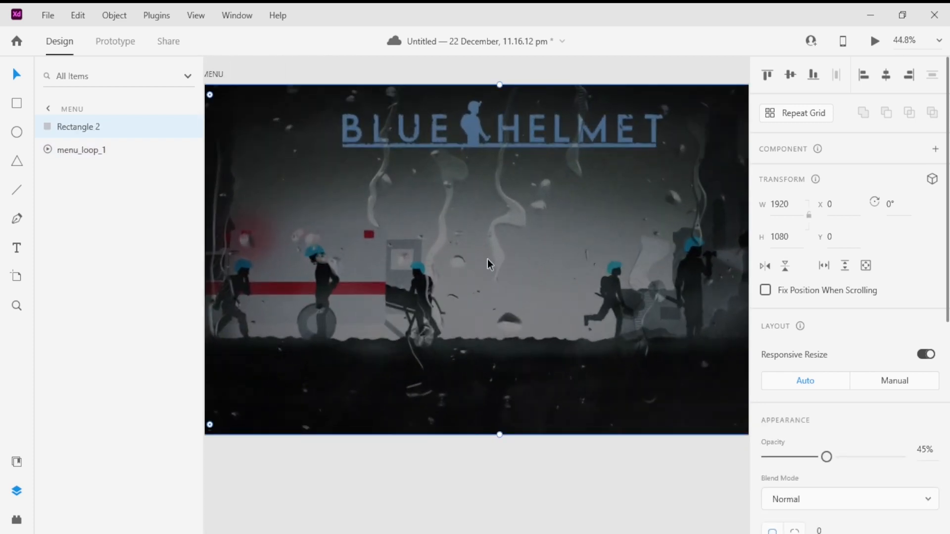
{"action": "scroll", "coordinate": [515, 316], "scroll_direction": "up", "scroll_amount": 1}
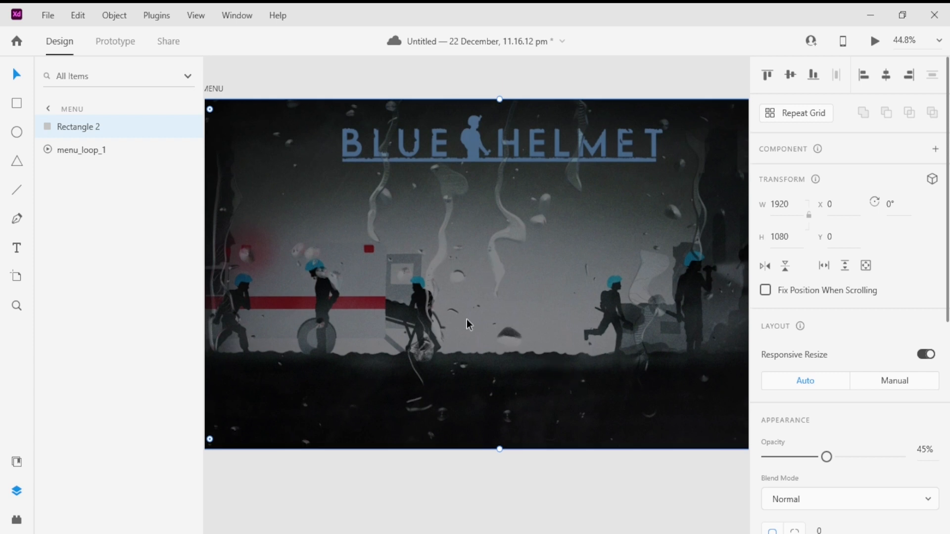
{"action": "scroll", "coordinate": [468, 324], "scroll_direction": "down", "scroll_amount": 5}
{"action": "left_click", "coordinate": [466, 133]}
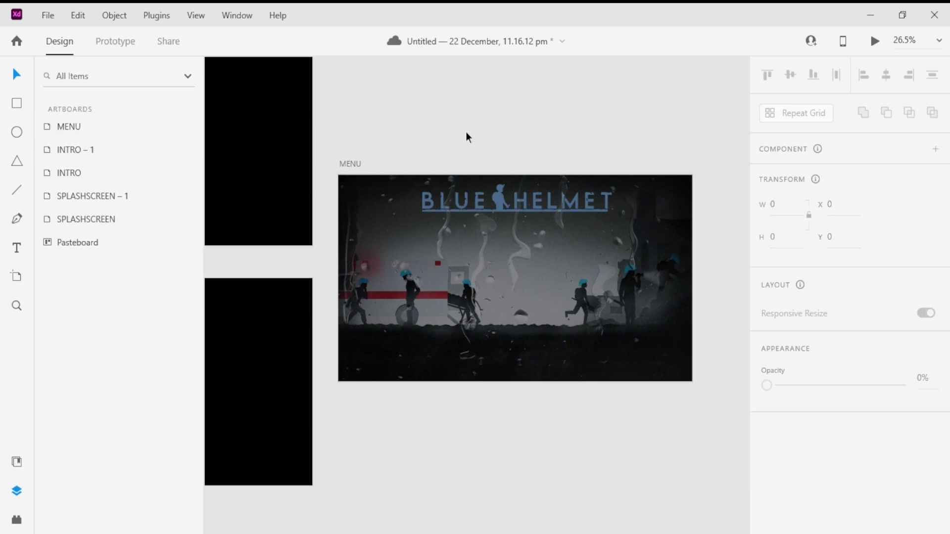